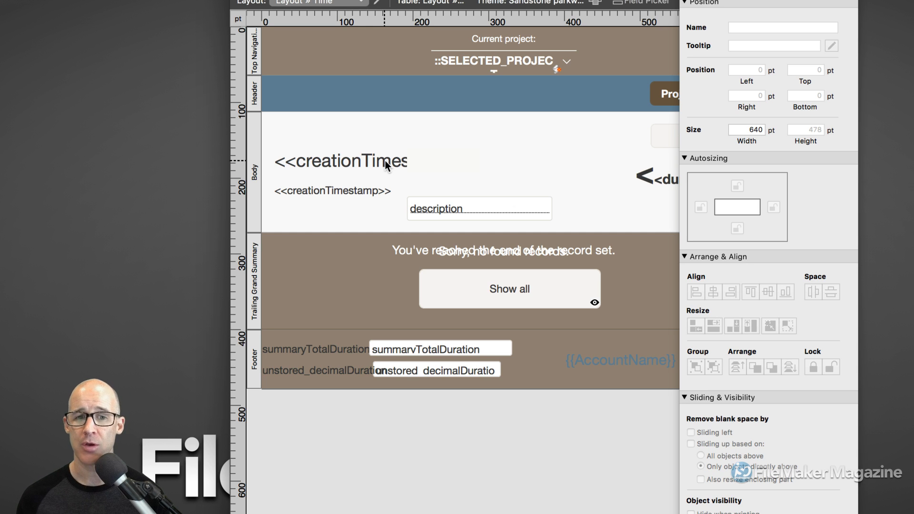
Step: Bring up the appearance settings of the large creationTimestamp merge text, with the Graphic and Advanced Graphic sections collapsed
{"action": "left_click", "coordinate": [385, 162]}
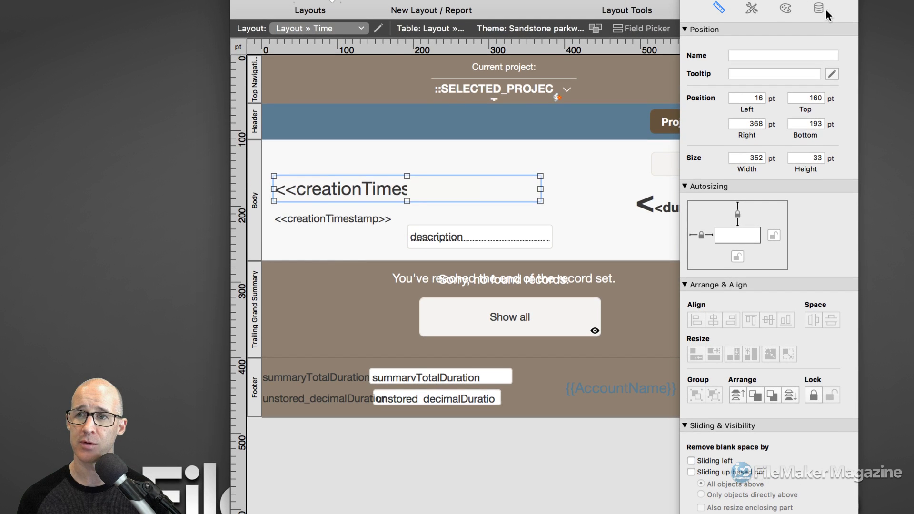
{"action": "left_click", "coordinate": [787, 10]}
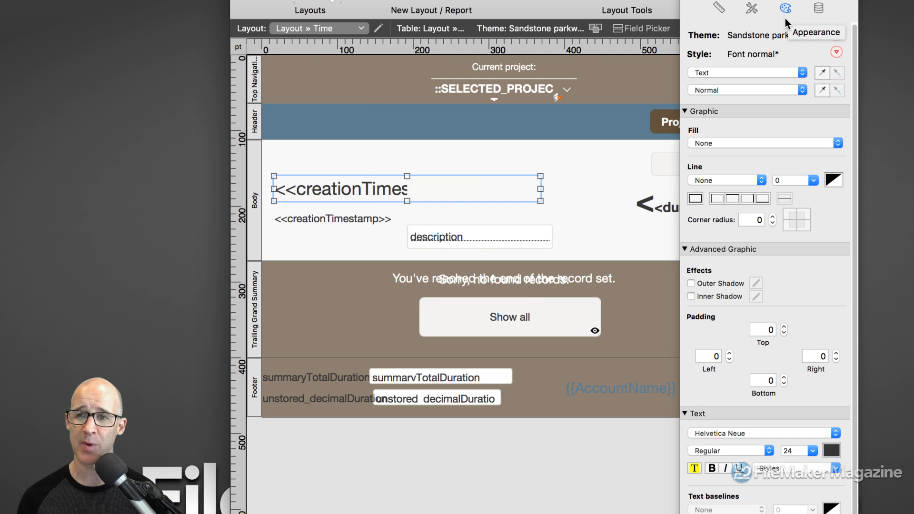
{"action": "left_click", "coordinate": [688, 112]}
{"action": "left_click", "coordinate": [688, 122]}
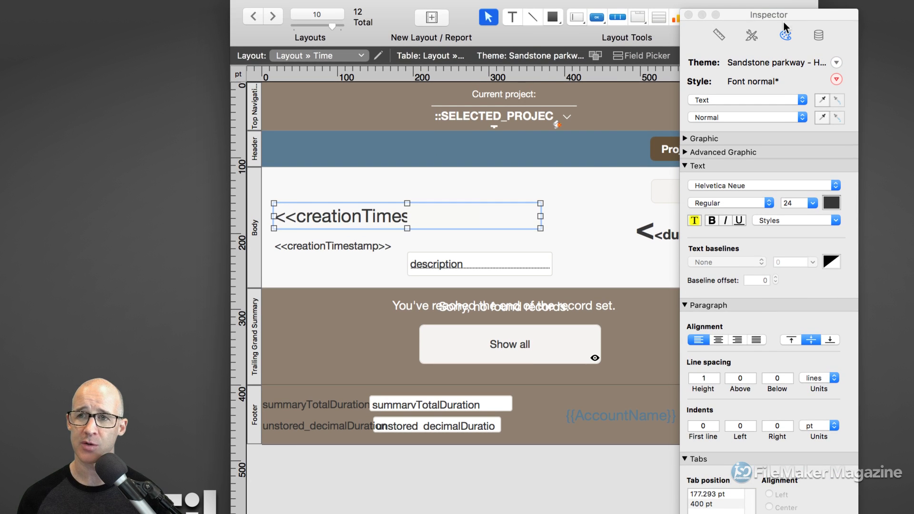
{"action": "left_click_drag", "start_coordinate": [783, 22], "coordinate": [733, 20]}
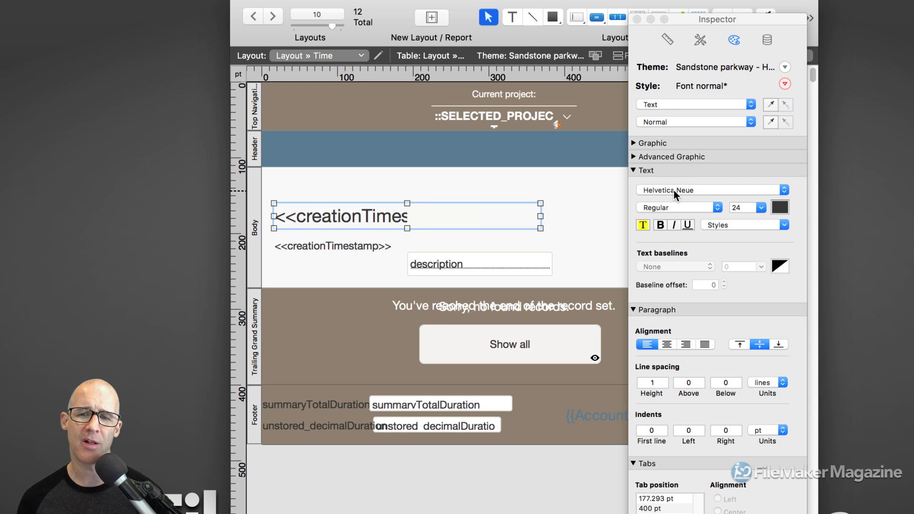
Step: Change the font of the large creationTimestamp merge text to Helvetica
{"action": "left_click", "coordinate": [671, 191]}
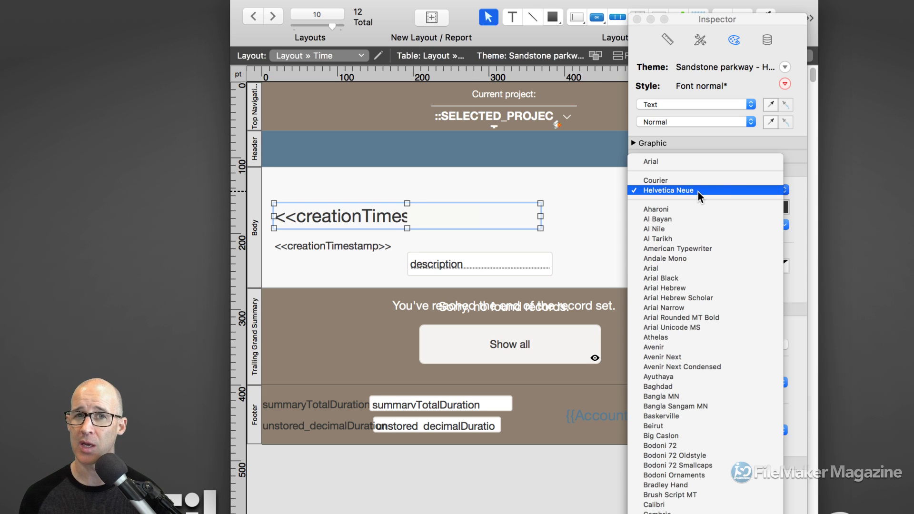
{"action": "left_click", "coordinate": [596, 194]}
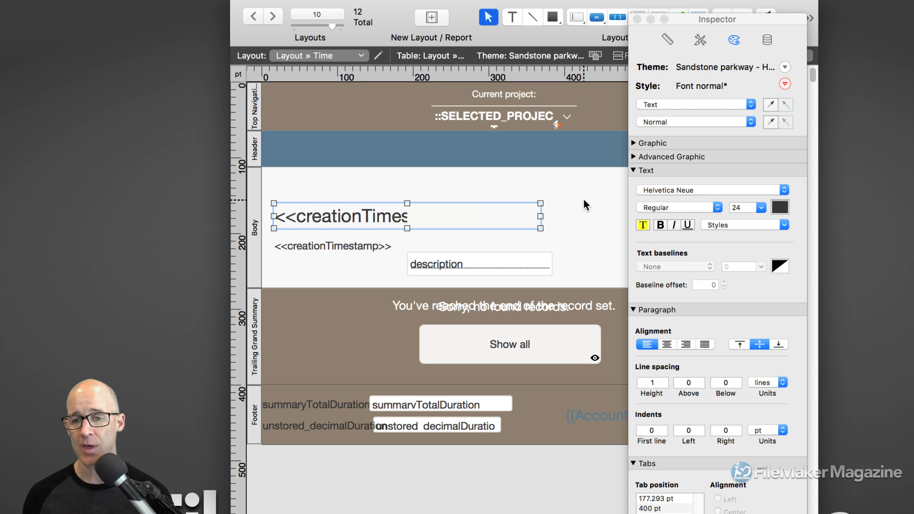
{"action": "left_click", "coordinate": [658, 191]}
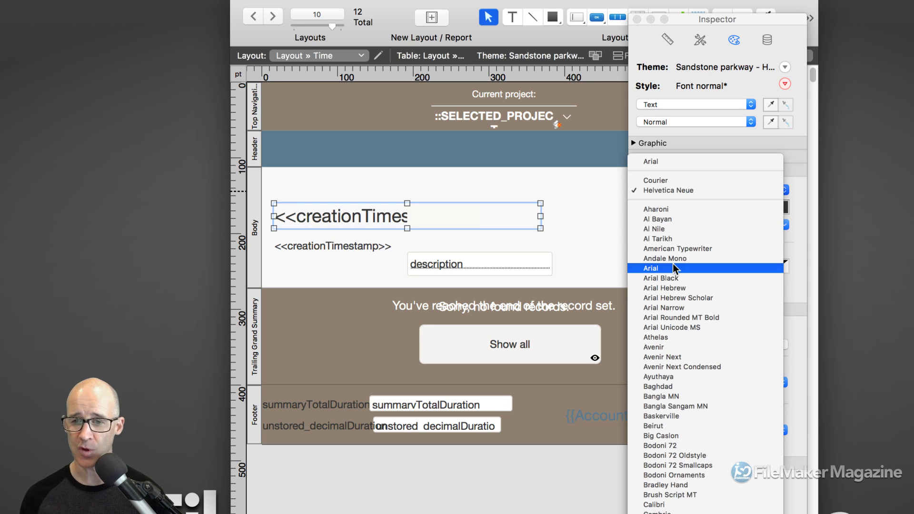
{"action": "scroll", "coordinate": [673, 264], "scroll_direction": "down", "scroll_amount": 10}
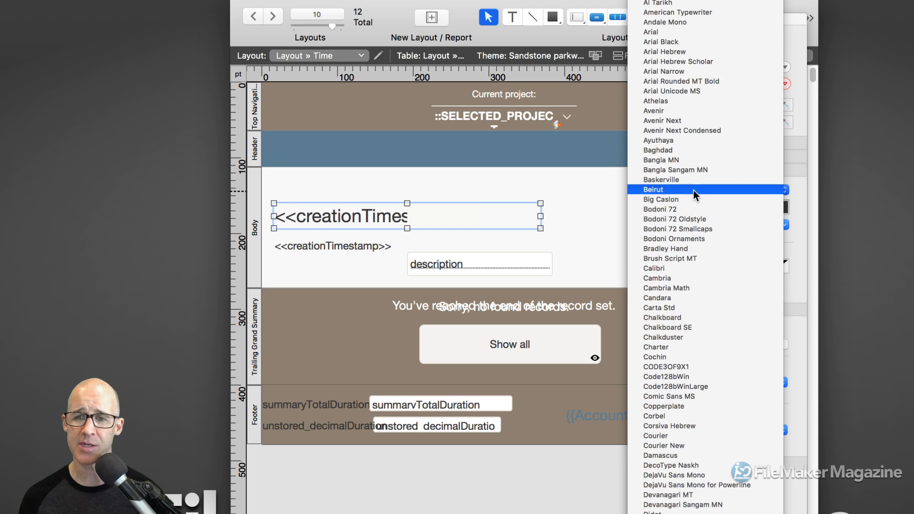
{"action": "scroll", "coordinate": [695, 198], "scroll_direction": "down", "scroll_amount": 2}
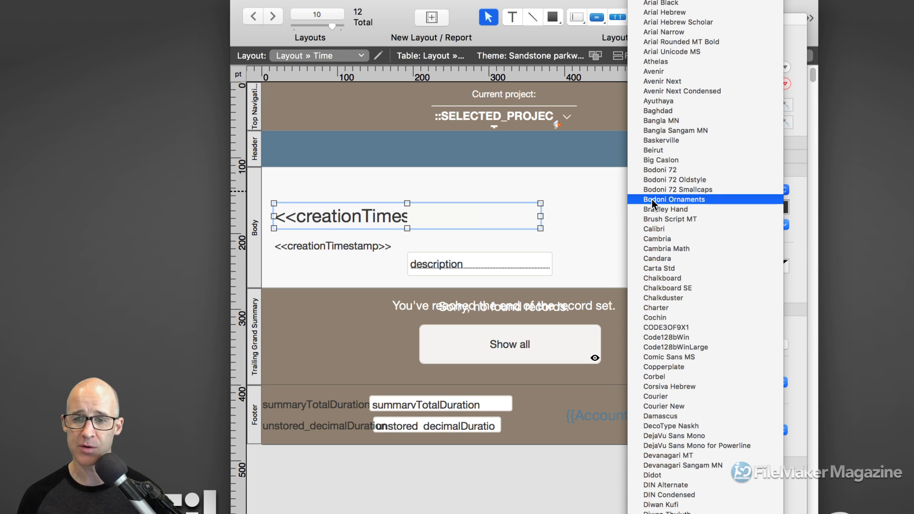
{"action": "scroll", "coordinate": [653, 199], "scroll_direction": "up", "scroll_amount": 3}
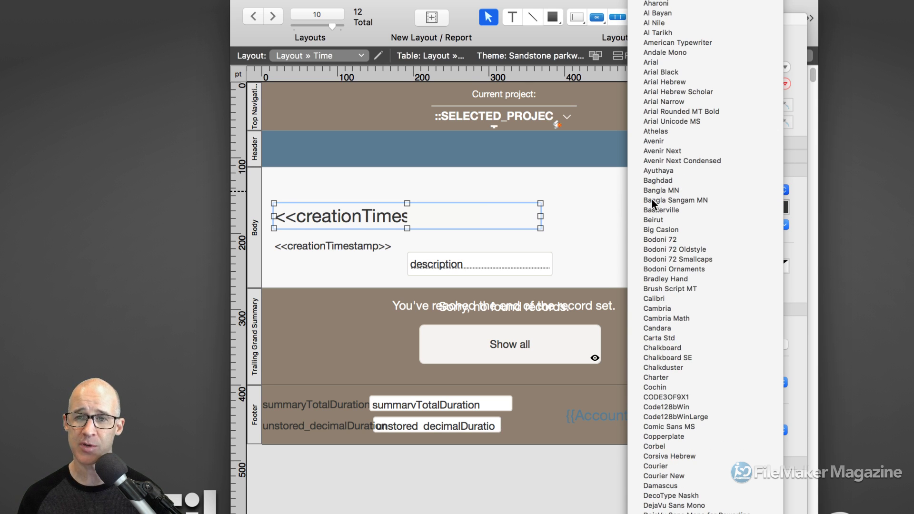
{"action": "type", "text": "av"}
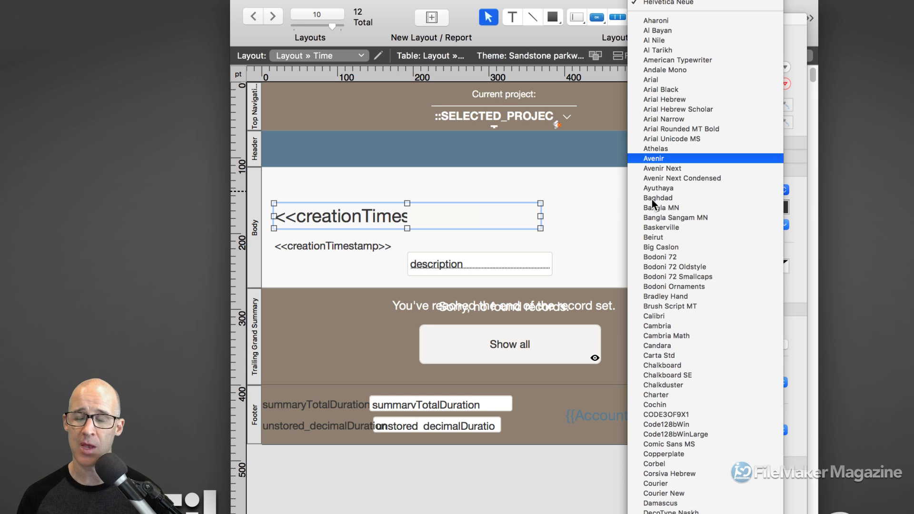
{"action": "type", "text": "h"}
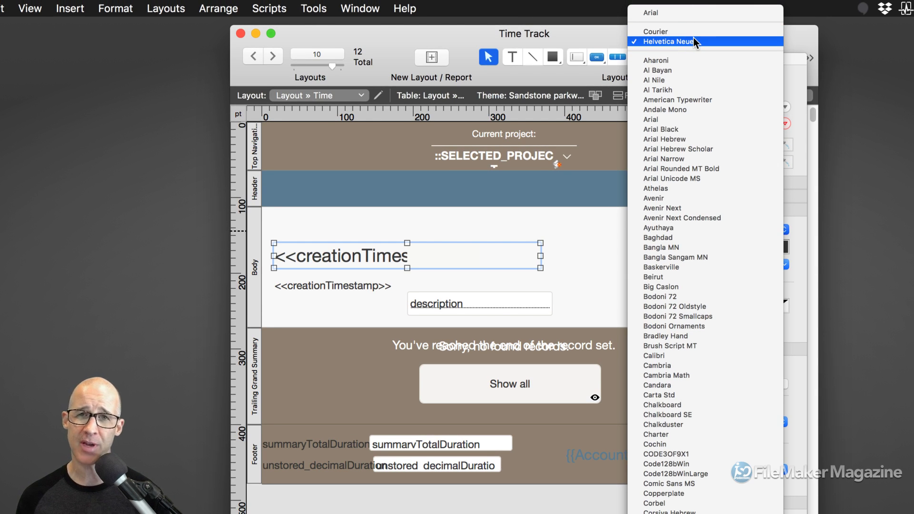
{"action": "scroll", "coordinate": [697, 366], "scroll_direction": "down", "scroll_amount": 10}
{"action": "scroll", "coordinate": [698, 372], "scroll_direction": "down", "scroll_amount": 15}
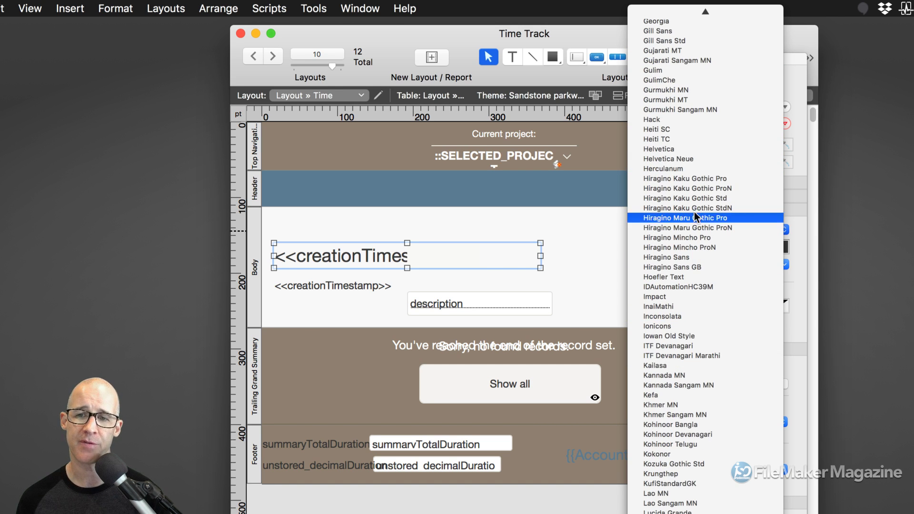
{"action": "left_click", "coordinate": [678, 154]}
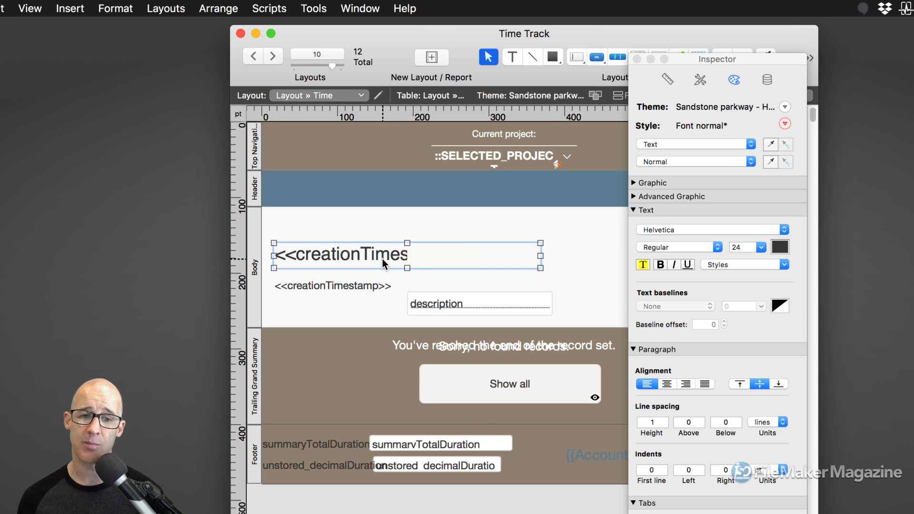
Step: Move the small rectangle covering the large creationTimestamp text to the right, clear of the text
{"action": "left_click", "coordinate": [428, 258]}
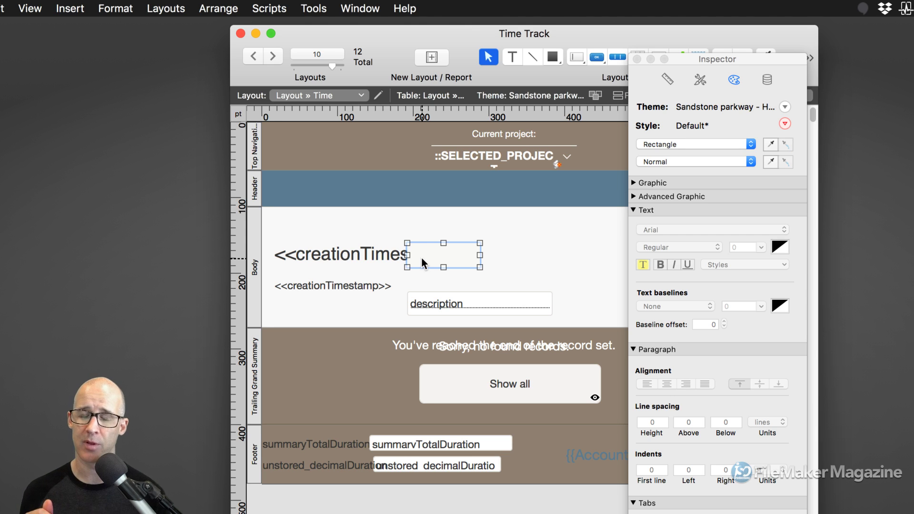
{"action": "left_click", "coordinate": [368, 252]}
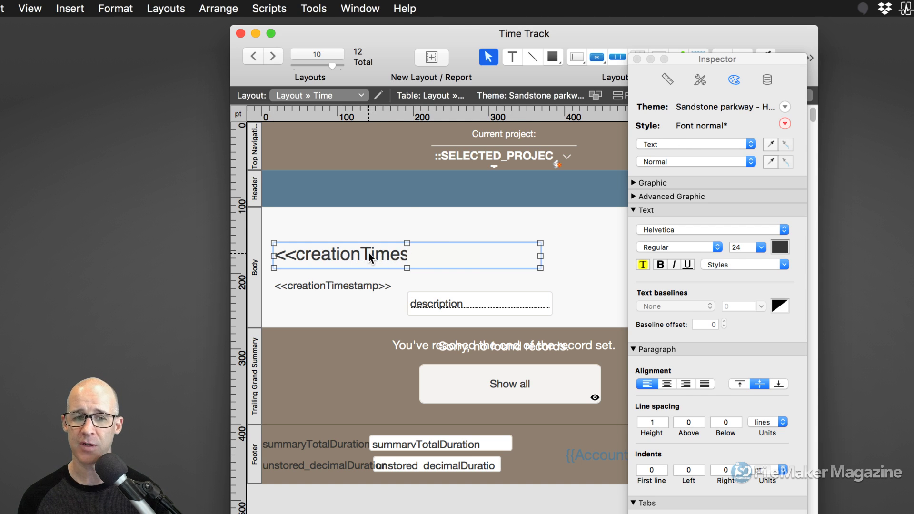
{"action": "left_click_drag", "start_coordinate": [419, 255], "coordinate": [494, 262]}
{"action": "left_click_drag", "start_coordinate": [523, 261], "coordinate": [521, 264]}
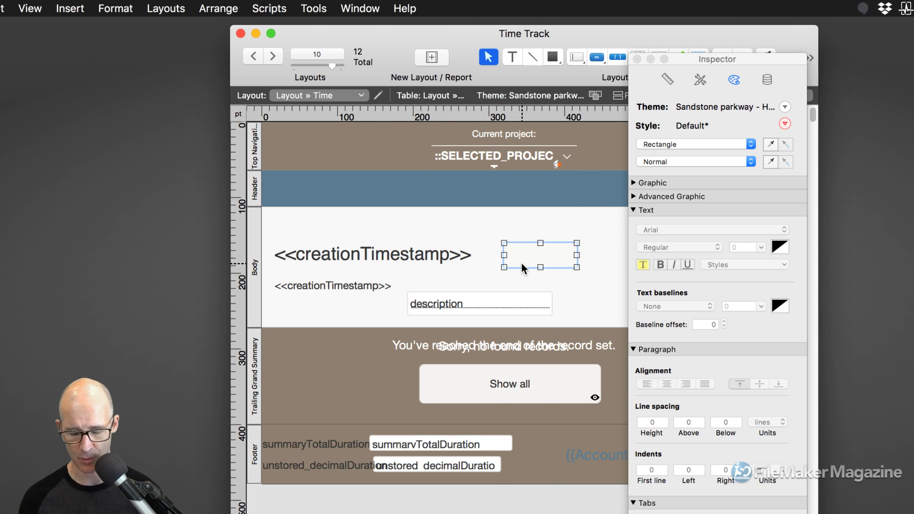
Step: Save the layout changes and check the records in Browse mode before returning to Layout mode
{"action": "key", "text": "super+b"}
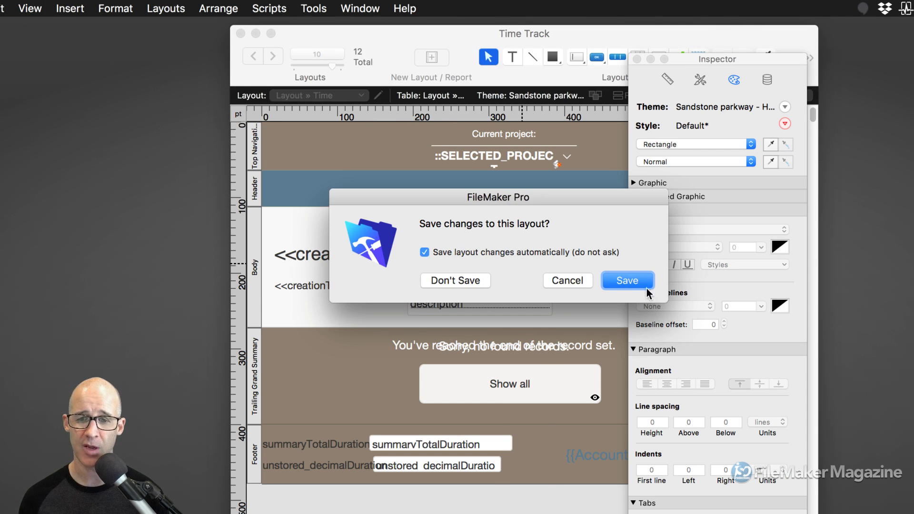
{"action": "left_click", "coordinate": [638, 283]}
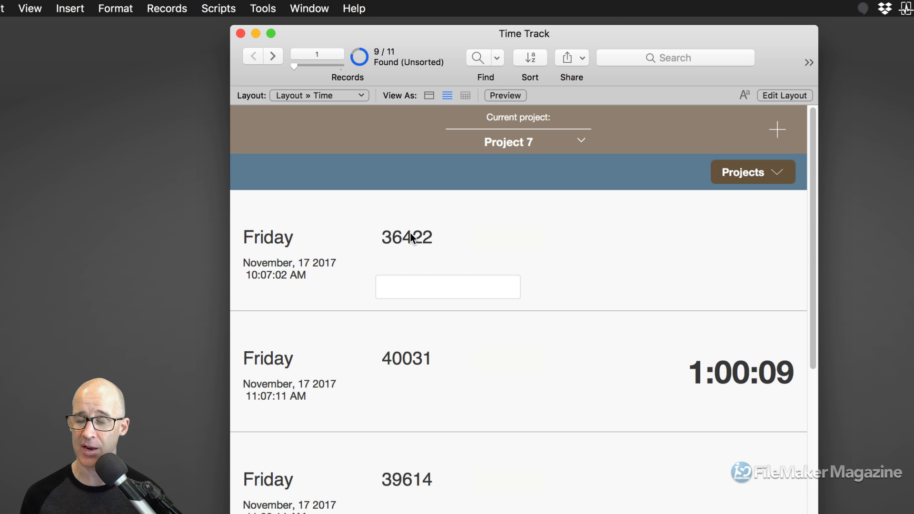
{"action": "key", "text": "super+l"}
Step: Widen the large creationTimestamp text object to the right, past the small rectangle
{"action": "left_click", "coordinate": [504, 252]}
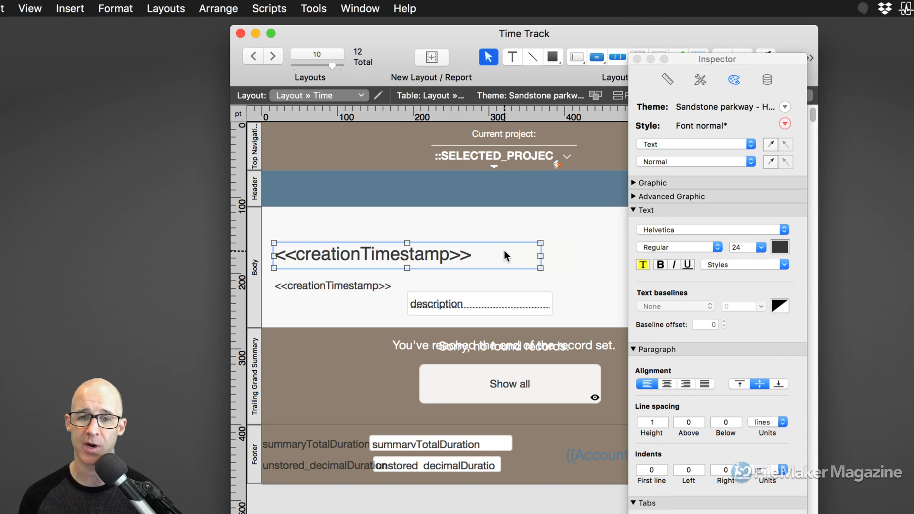
{"action": "left_click", "coordinate": [566, 256]}
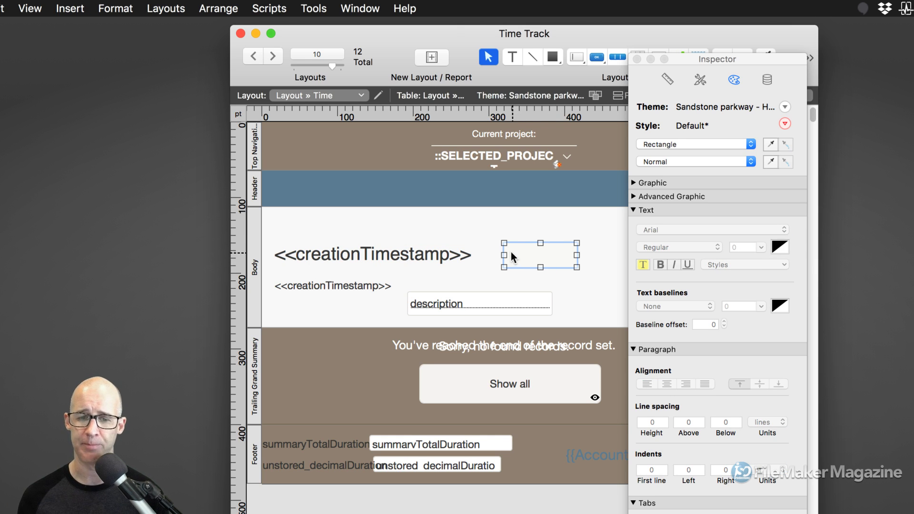
{"action": "left_click", "coordinate": [413, 254]}
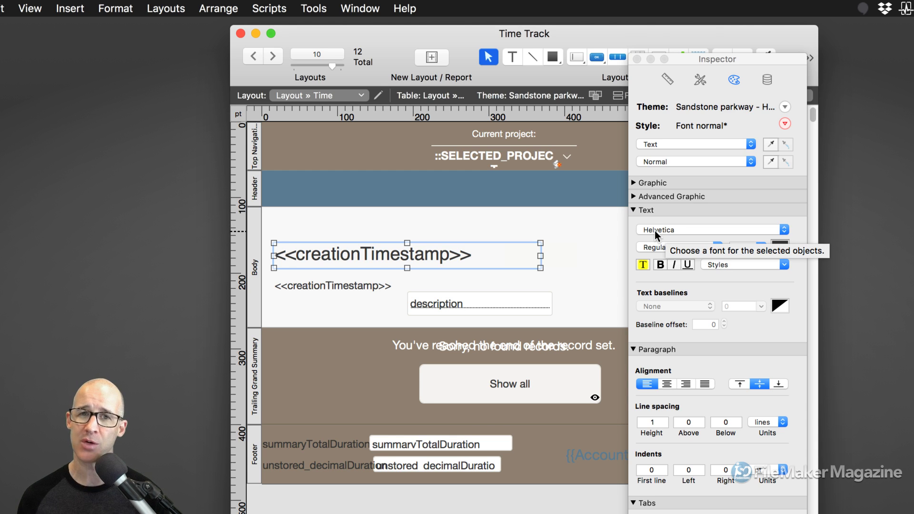
{"action": "left_click_drag", "start_coordinate": [540, 256], "coordinate": [601, 255]}
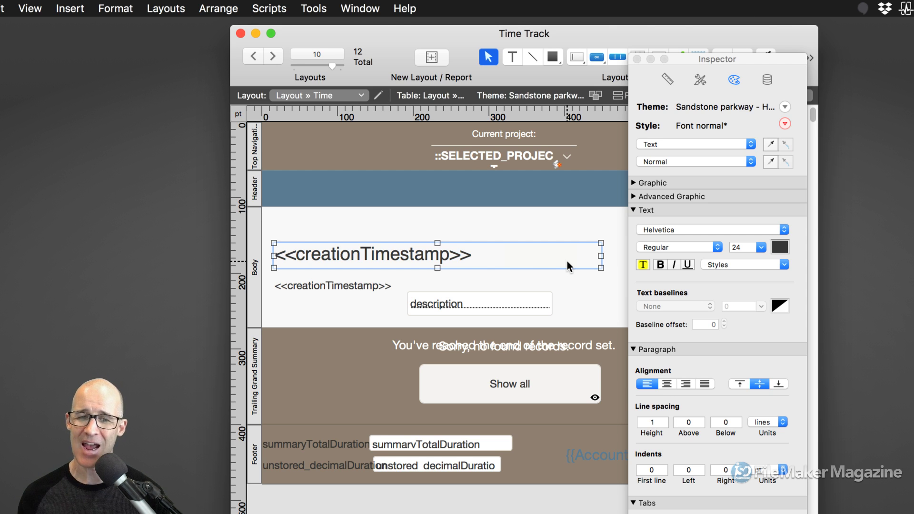
Step: Append "spacing between" to the large creationTimestamp text and extend its box upward to fit two lines
{"action": "double_click", "coordinate": [482, 253]}
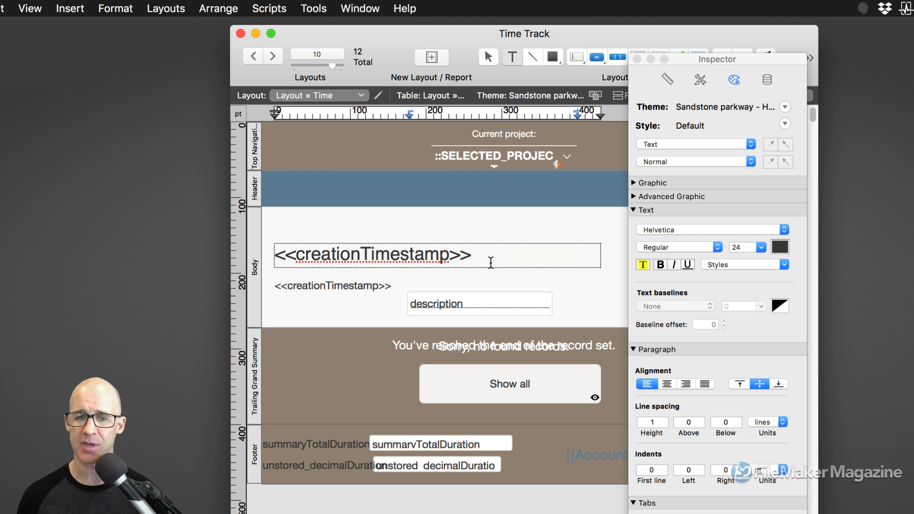
{"action": "type", "text": "spacing"}
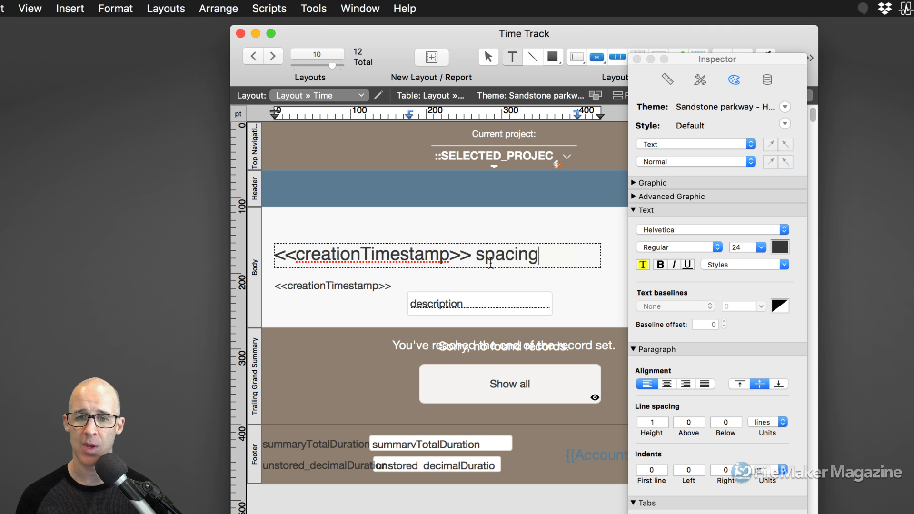
{"action": "type", "text": " betwee"}
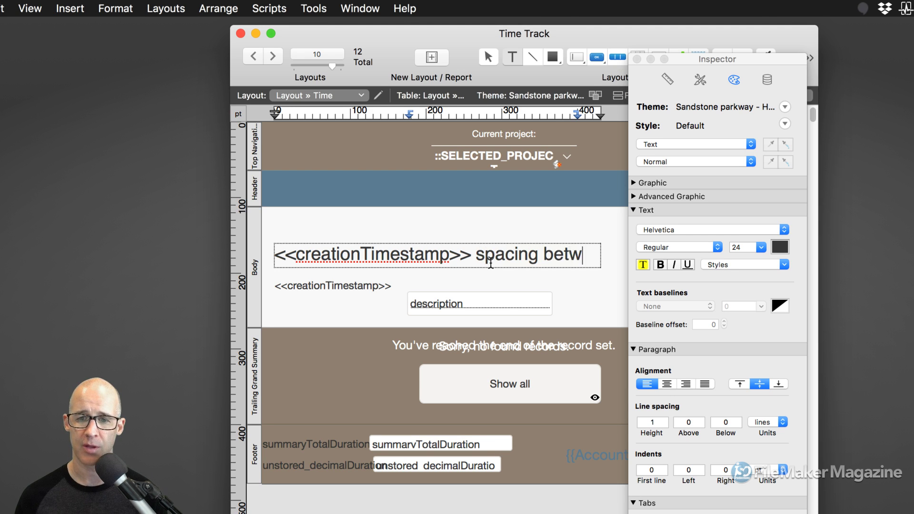
{"action": "type", "text": "n"}
{"action": "key", "text": "Escape"}
{"action": "left_click_drag", "start_coordinate": [438, 281], "coordinate": [438, 219]}
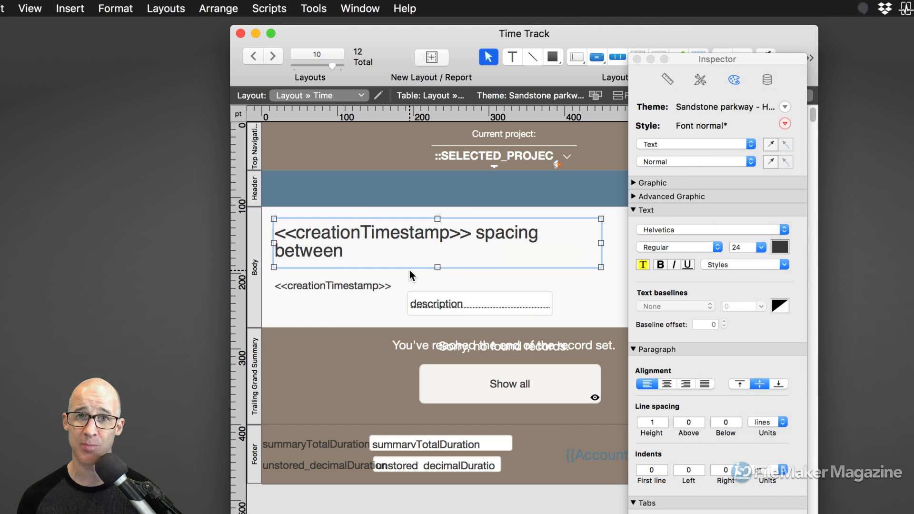
Step: Try shorter and taller heights for the two-line text box, and compare top with centred vertical alignment
{"action": "left_click_drag", "start_coordinate": [438, 268], "coordinate": [436, 240]}
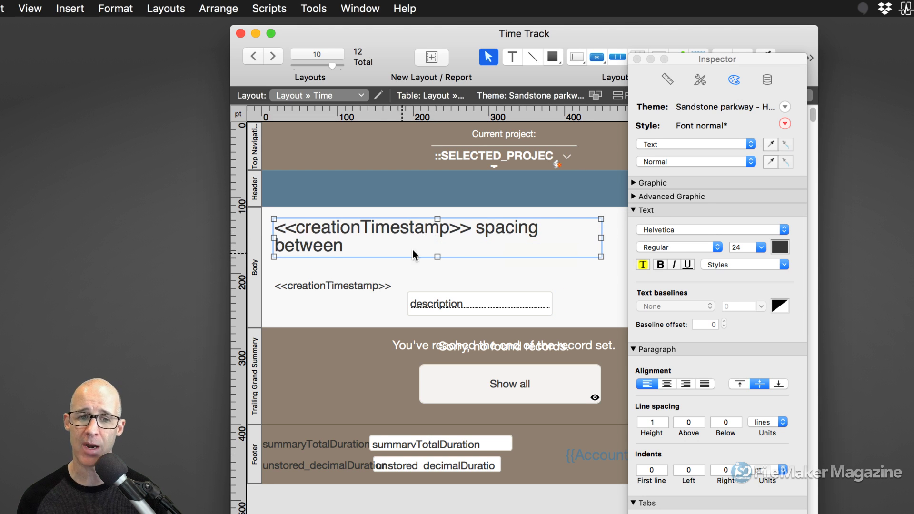
{"action": "left_click_drag", "start_coordinate": [437, 257], "coordinate": [436, 234]}
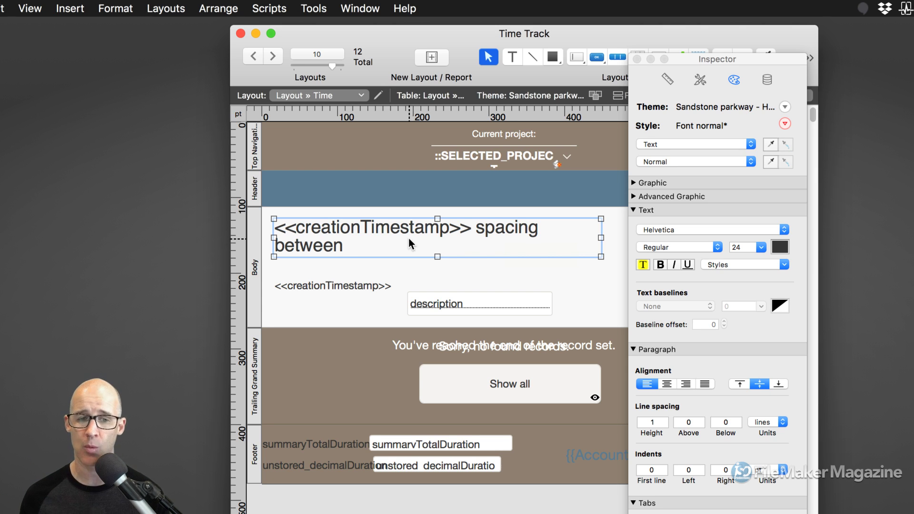
{"action": "left_click_drag", "start_coordinate": [437, 258], "coordinate": [439, 277]}
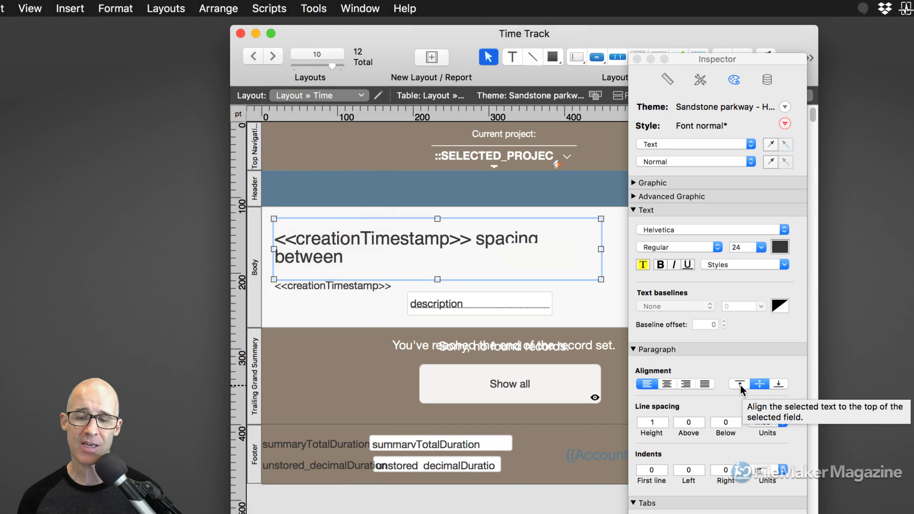
{"action": "left_click", "coordinate": [741, 385]}
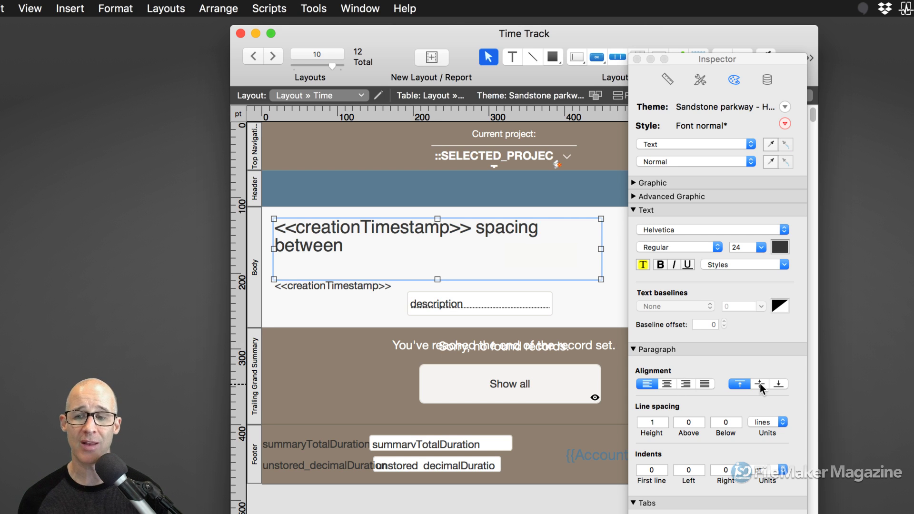
{"action": "left_click", "coordinate": [759, 383]}
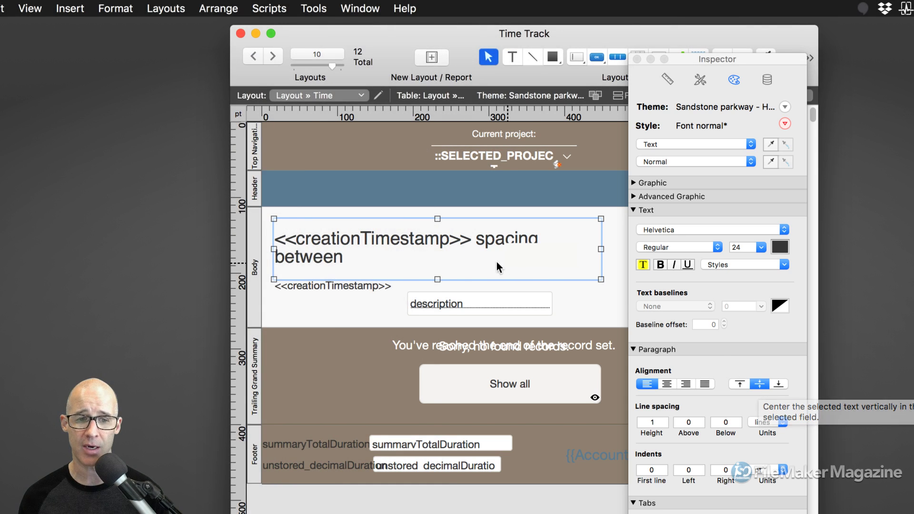
Step: Shorten the two-line text box from its lower edge and change its font to Arial
{"action": "left_click_drag", "start_coordinate": [438, 279], "coordinate": [435, 267]}
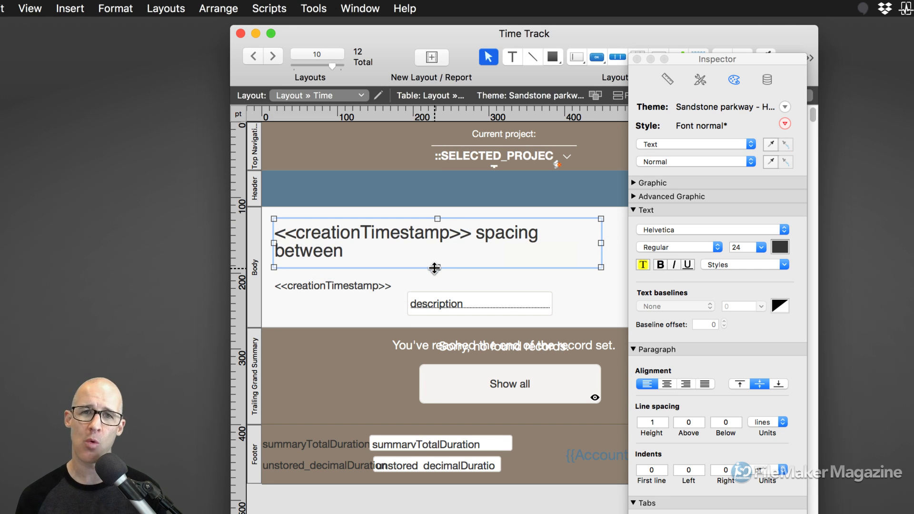
{"action": "left_click", "coordinate": [662, 230]}
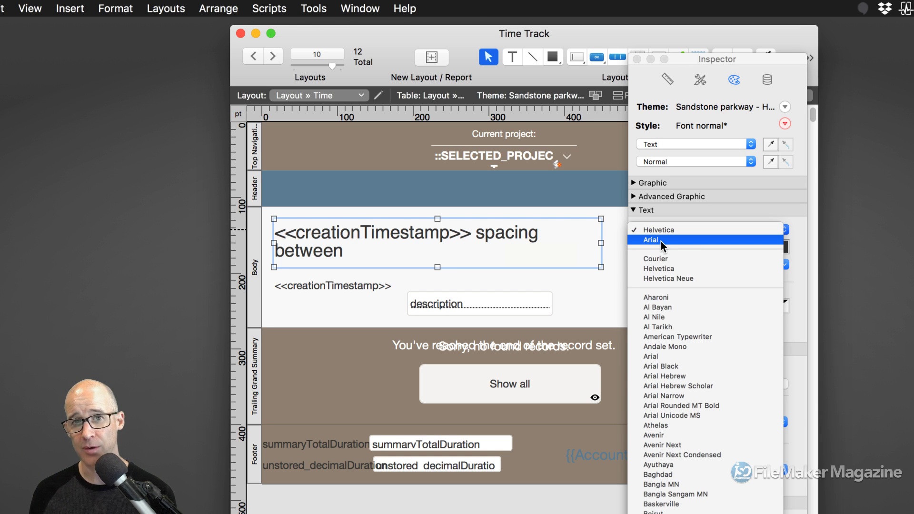
{"action": "left_click", "coordinate": [661, 241]}
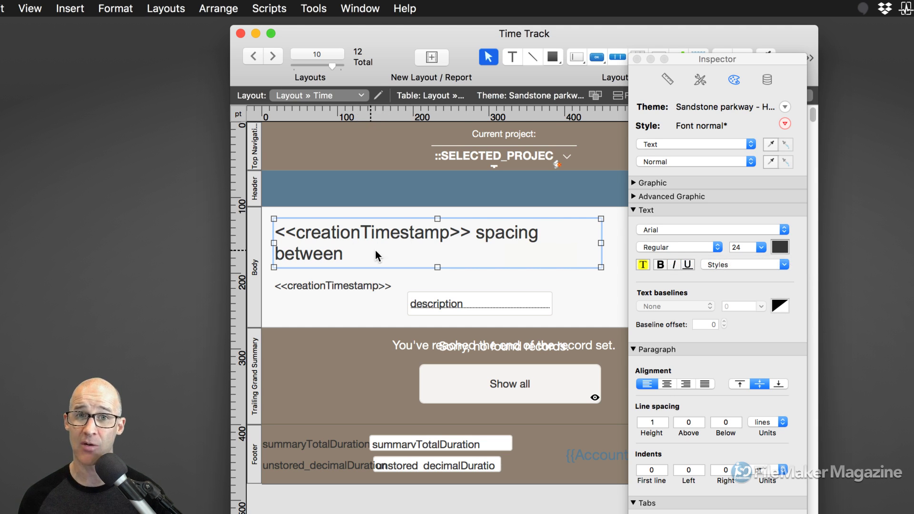
Step: Alternate the two-line creationTimestamp text between Helvetica and Arial to compare line spacing, ending with Helvetica
{"action": "left_click", "coordinate": [656, 230]}
{"action": "left_click", "coordinate": [665, 240]}
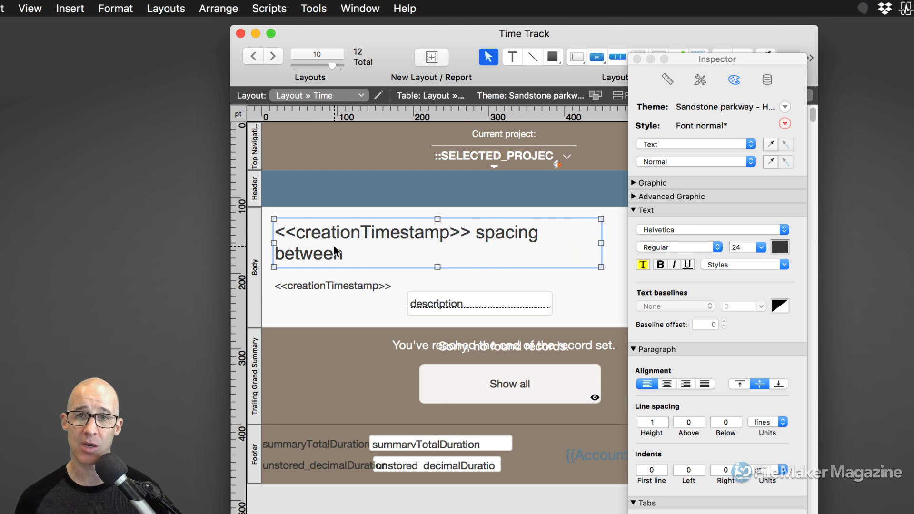
{"action": "left_click", "coordinate": [666, 228]}
{"action": "left_click", "coordinate": [668, 222]}
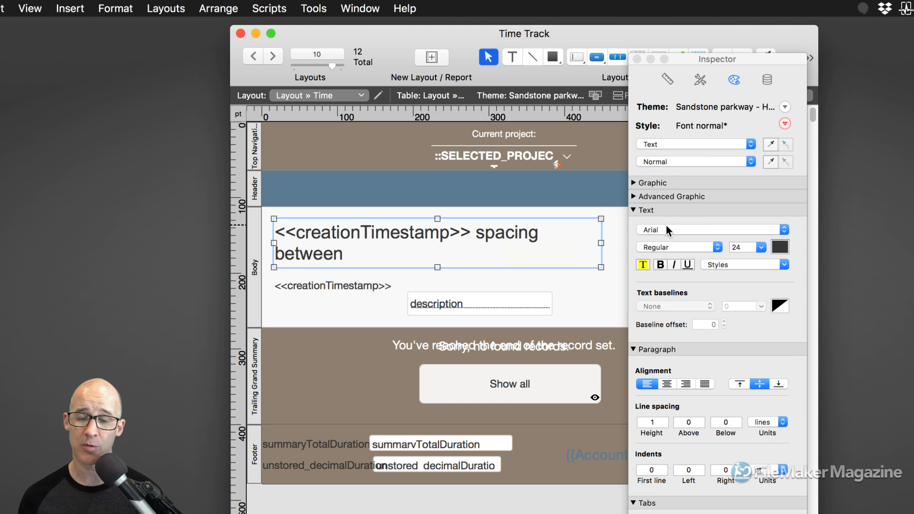
{"action": "left_click", "coordinate": [665, 230]}
{"action": "left_click", "coordinate": [669, 241]}
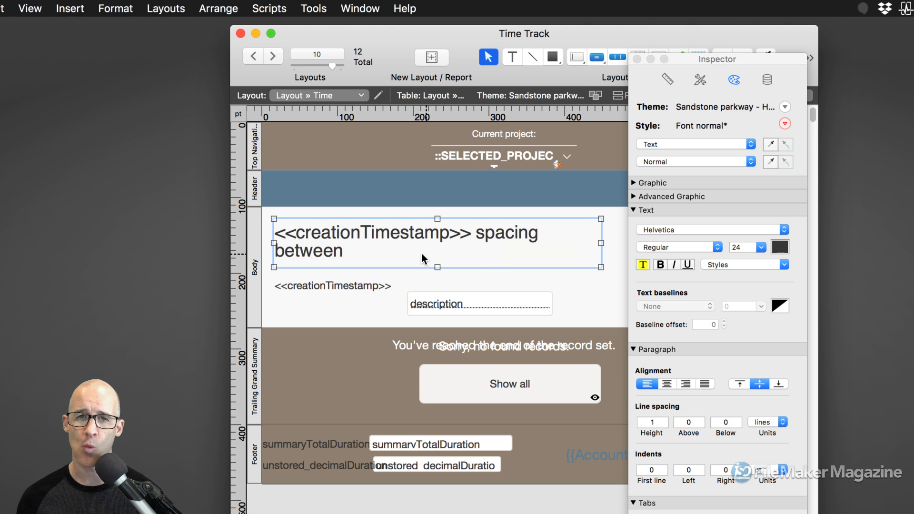
Step: Add "Multiple lines" on a new line at the end of the large creationTimestamp text
{"action": "double_click", "coordinate": [380, 251]}
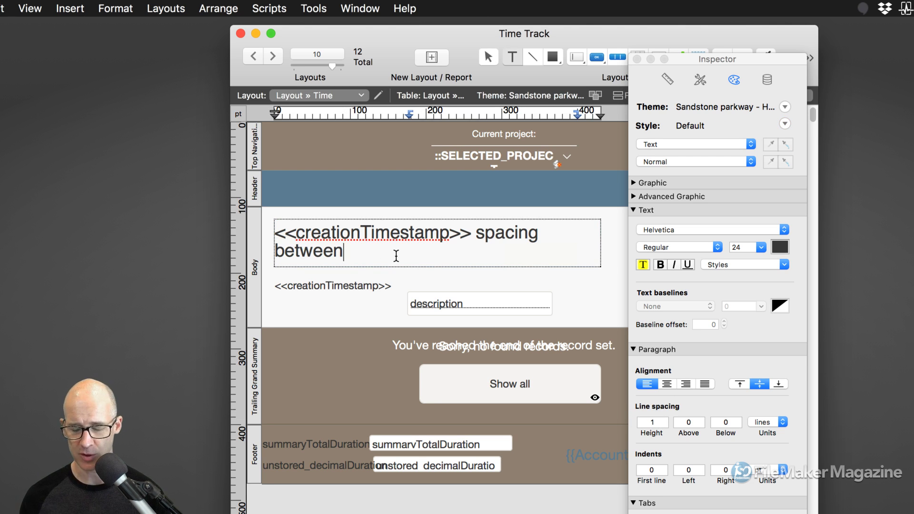
{"action": "key", "text": "Return"}
{"action": "type", "text": "Multiple lines"}
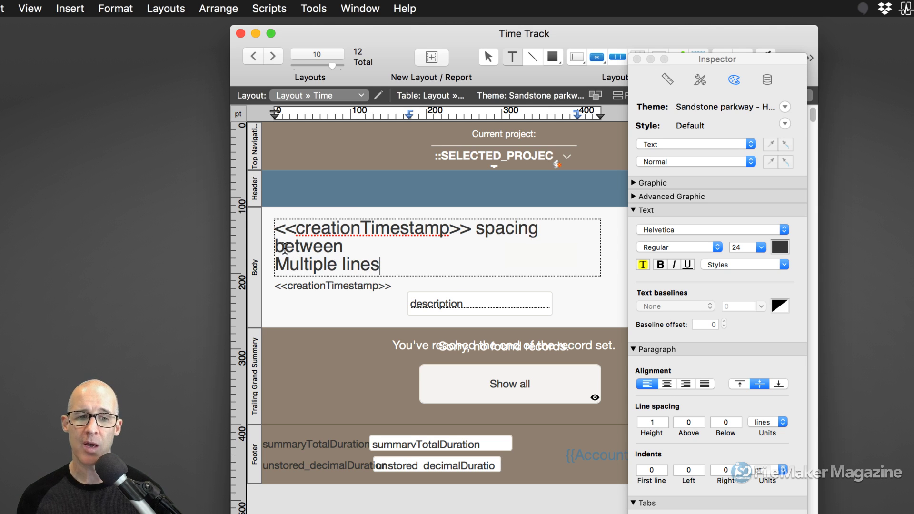
{"action": "key", "text": "Escape"}
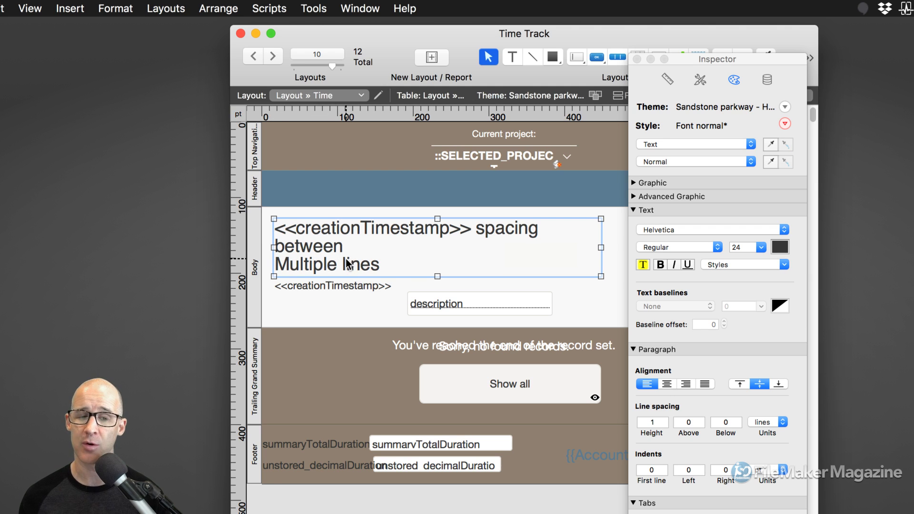
Step: Set the line spacing height of all text in the large creationTimestamp object to 1.5 lines
{"action": "double_click", "coordinate": [311, 230]}
{"action": "left_click_drag", "start_coordinate": [298, 230], "coordinate": [361, 230]}
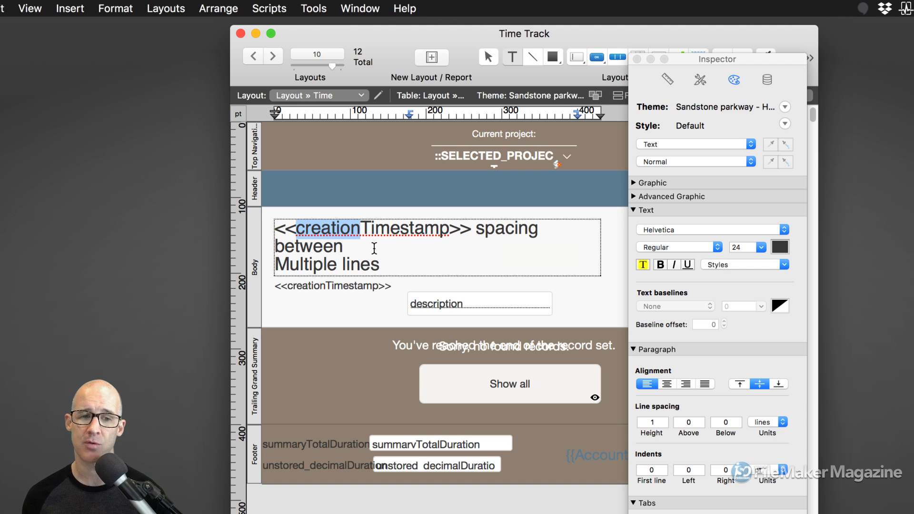
{"action": "key", "text": "super+a"}
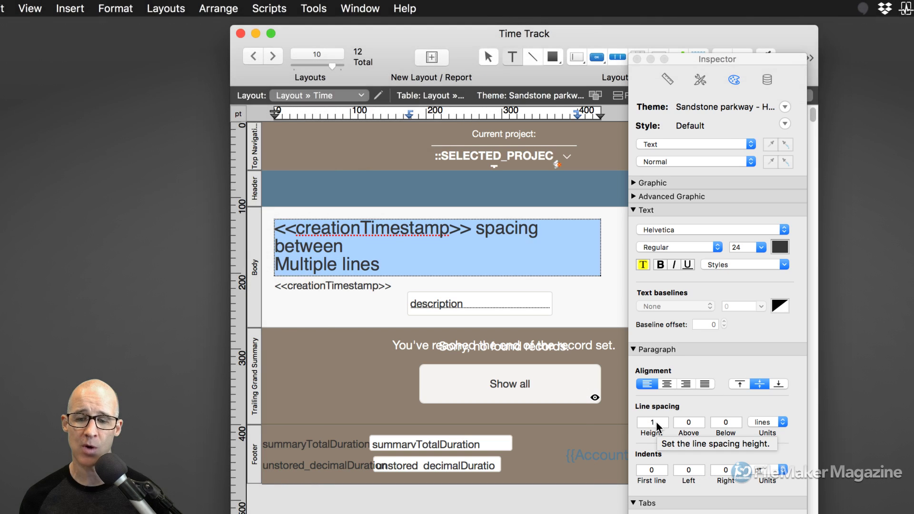
{"action": "left_click", "coordinate": [658, 423]}
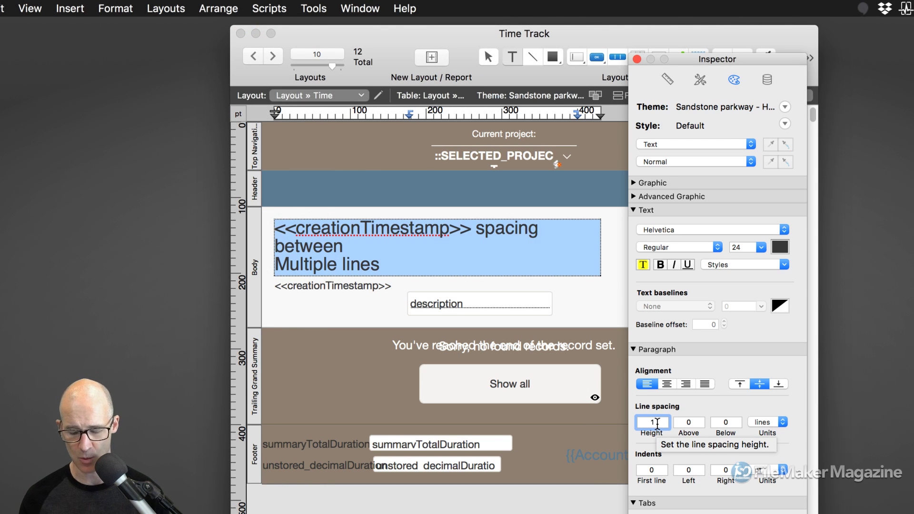
{"action": "type", "text": ".5"}
{"action": "key", "text": "Return"}
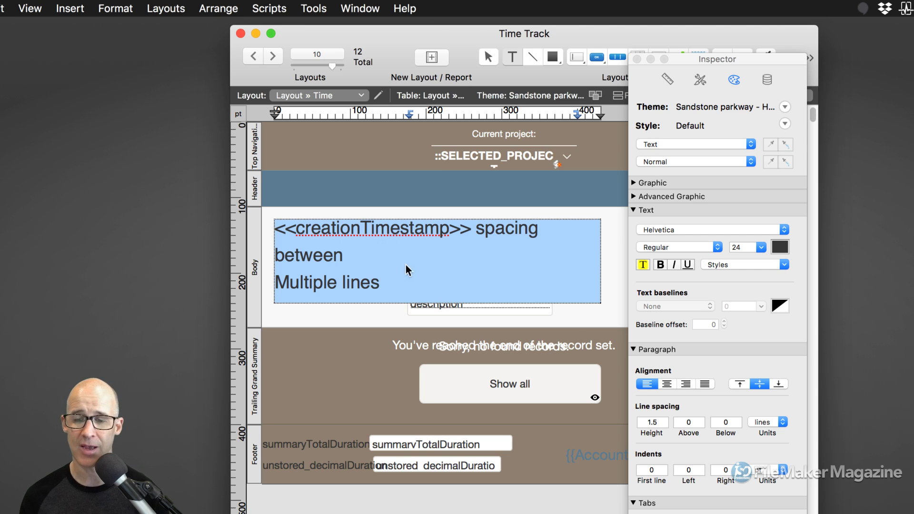
Step: Reduce the large creationTimestamp text to size 12, then narrow its box and move it up so the text wraps onto three lines
{"action": "double_click", "coordinate": [736, 247]}
{"action": "type", "text": "12"}
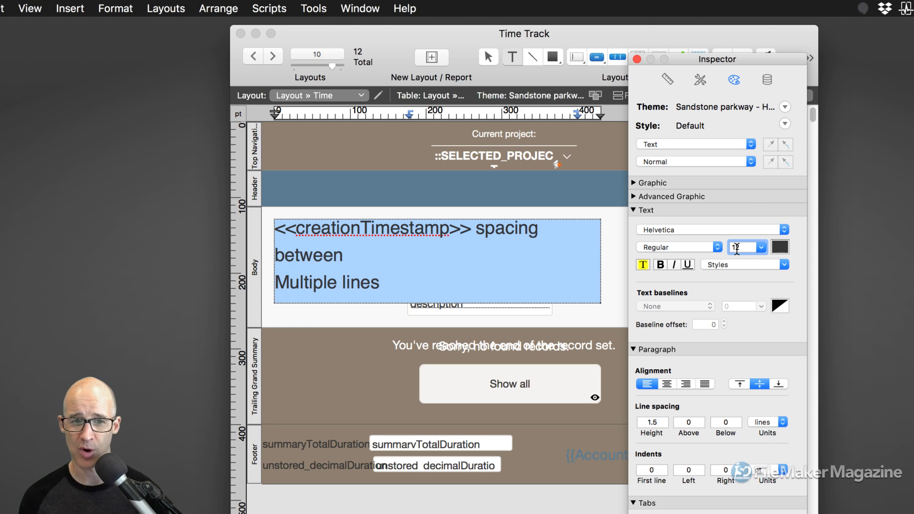
{"action": "key", "text": "Return"}
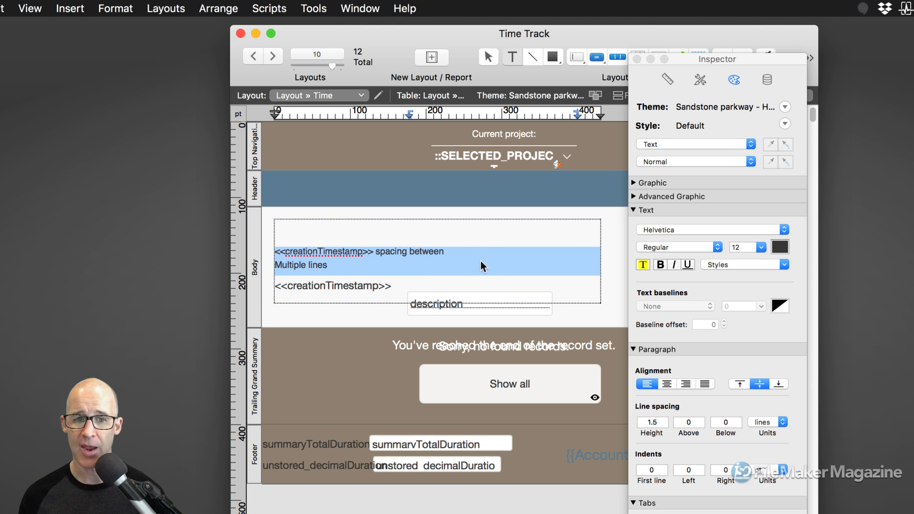
{"action": "key", "text": "Escape"}
{"action": "left_click_drag", "start_coordinate": [601, 261], "coordinate": [429, 232]}
Step: Try line spacing heights of 0.9 and 0.8 on the three-line creationTimestamp text
{"action": "left_click", "coordinate": [656, 423]}
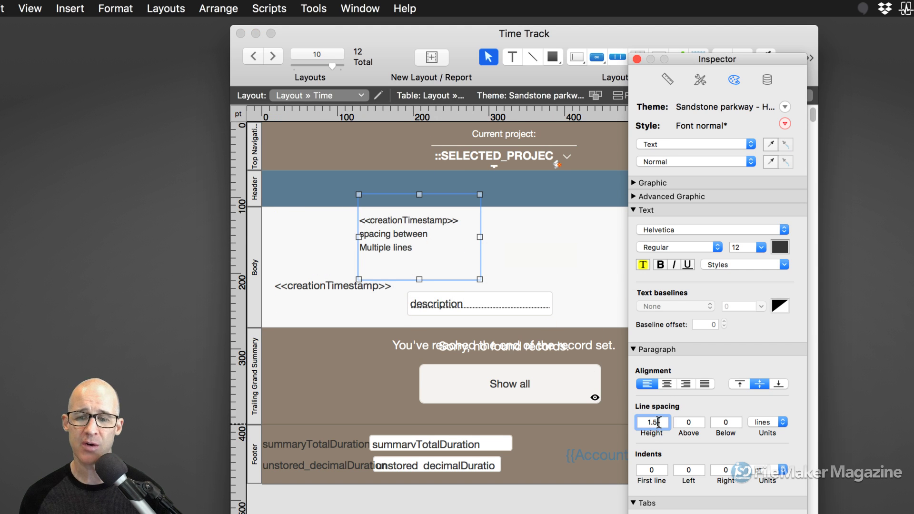
{"action": "key", "text": "BackSpace"}
{"action": "type", "text": "0.9"}
{"action": "key", "text": "Tab"}
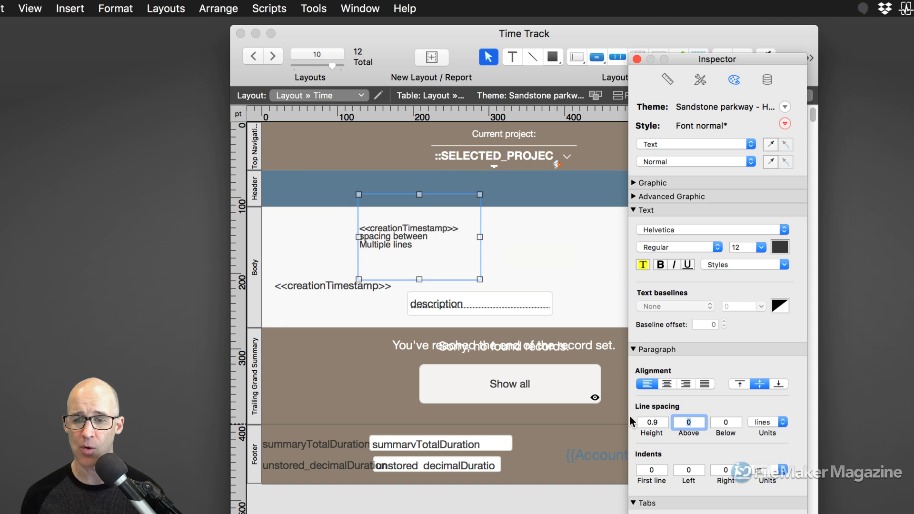
{"action": "left_click", "coordinate": [661, 423]}
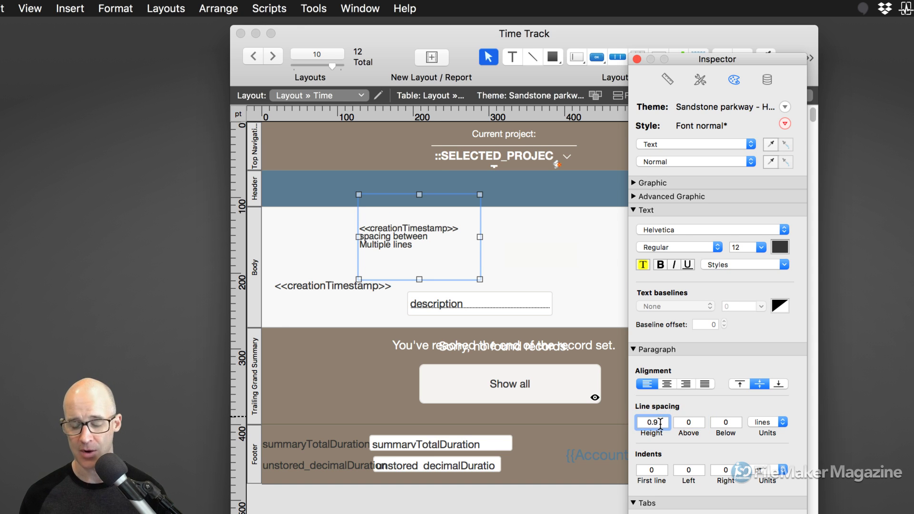
{"action": "key", "text": "BackSpace"}
{"action": "type", "text": "8"}
{"action": "key", "text": "Tab"}
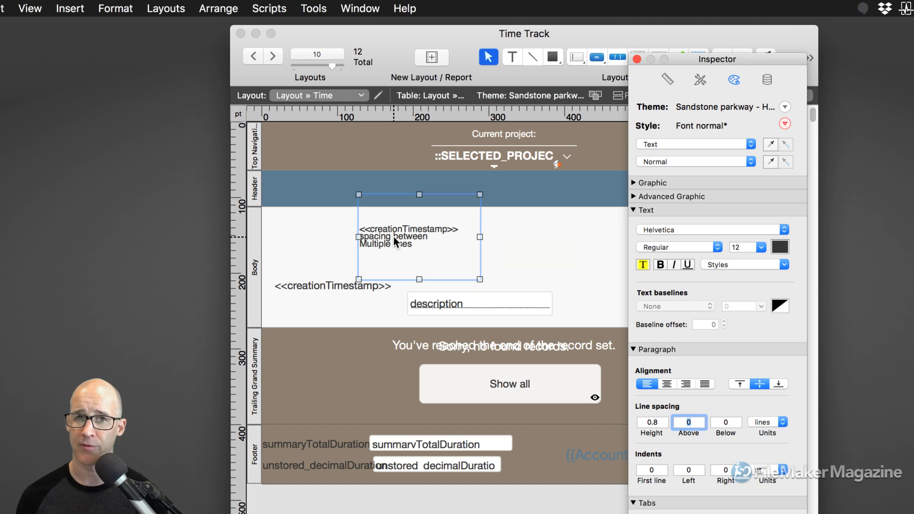
Step: Set the three-line creationTimestamp text's line spacing height to 1 and deselect the object
{"action": "double_click", "coordinate": [660, 421]}
{"action": "type", "text": "1"}
{"action": "key", "text": "Return"}
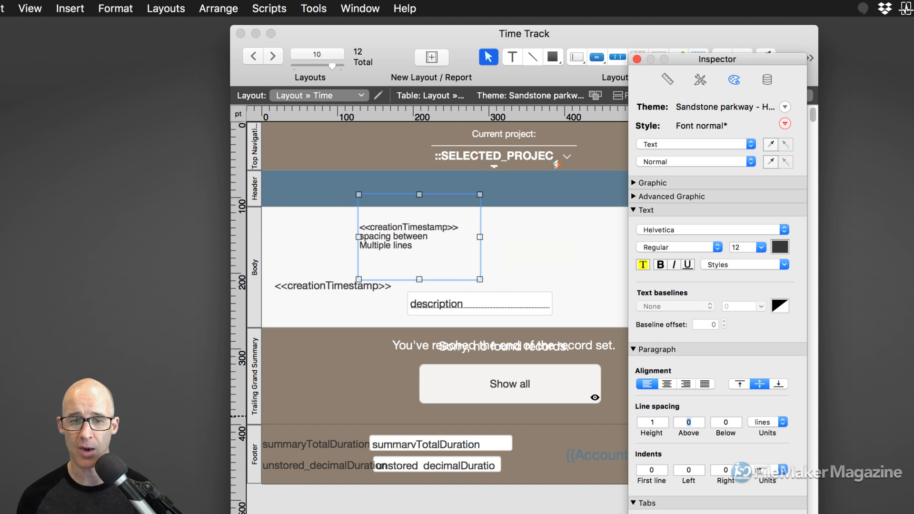
{"action": "left_click", "coordinate": [498, 244]}
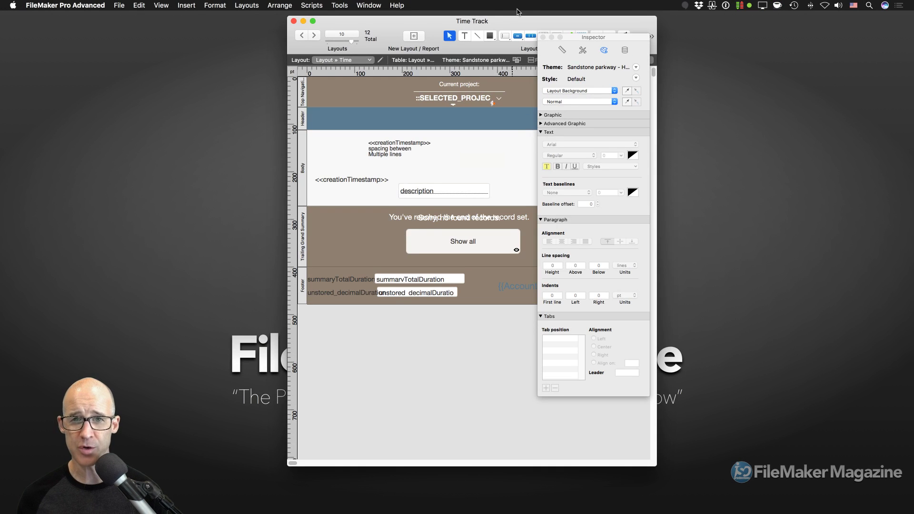
Step: Open the Theme layout in a separate window through Manage Layouts and go to the top of its style guide
{"action": "left_click_drag", "start_coordinate": [502, 21], "coordinate": [503, 20]}
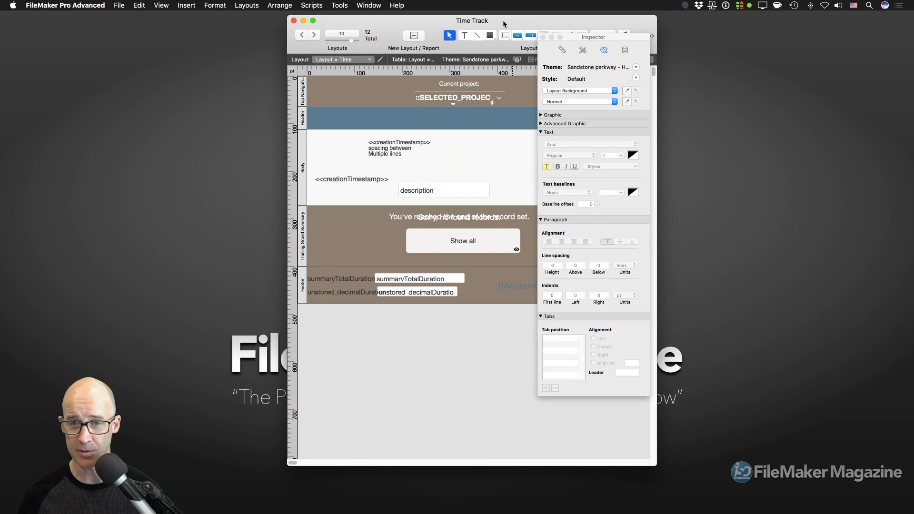
{"action": "key", "text": "super+shift+l"}
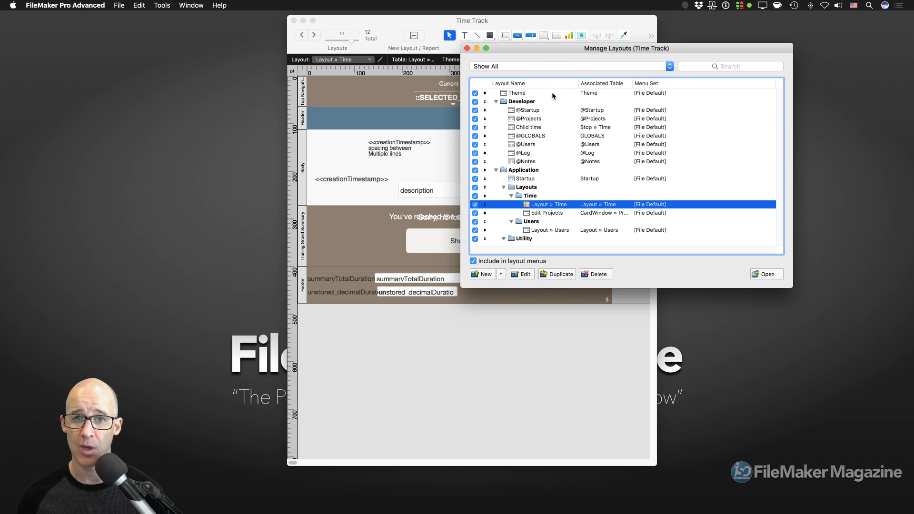
{"action": "left_click", "coordinate": [554, 93]}
{"action": "left_click", "coordinate": [767, 274]}
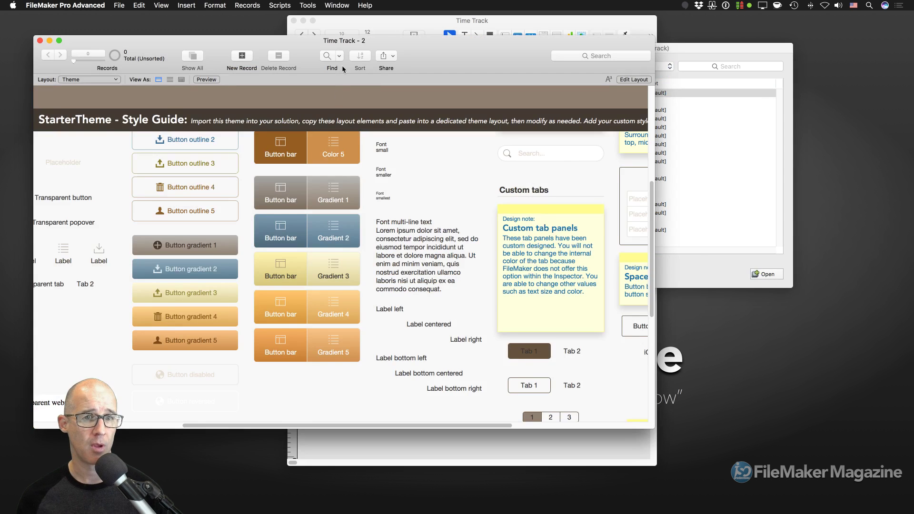
{"action": "scroll", "coordinate": [513, 262], "scroll_direction": "up", "scroll_amount": 5}
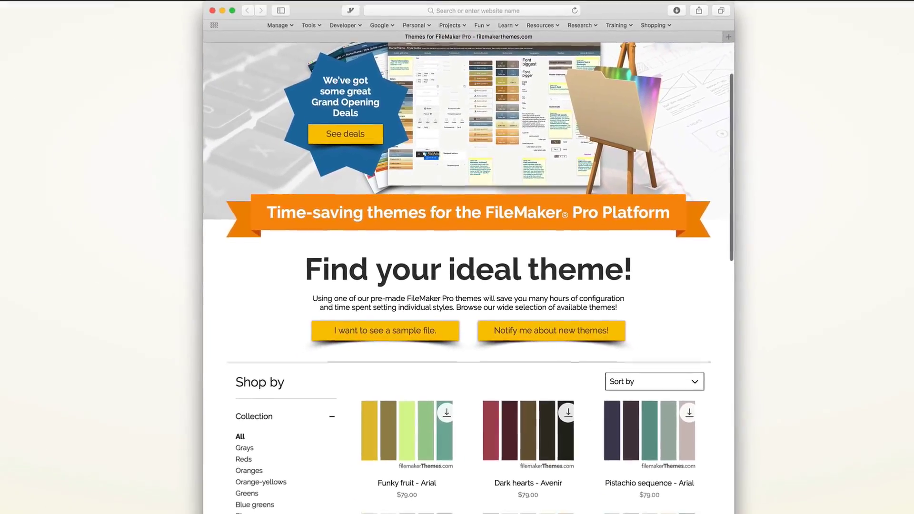
Step: Look through the theme collection on the filemakerthemes.com page in Safari
{"action": "scroll", "coordinate": [469, 281], "scroll_direction": "down", "scroll_amount": 2}
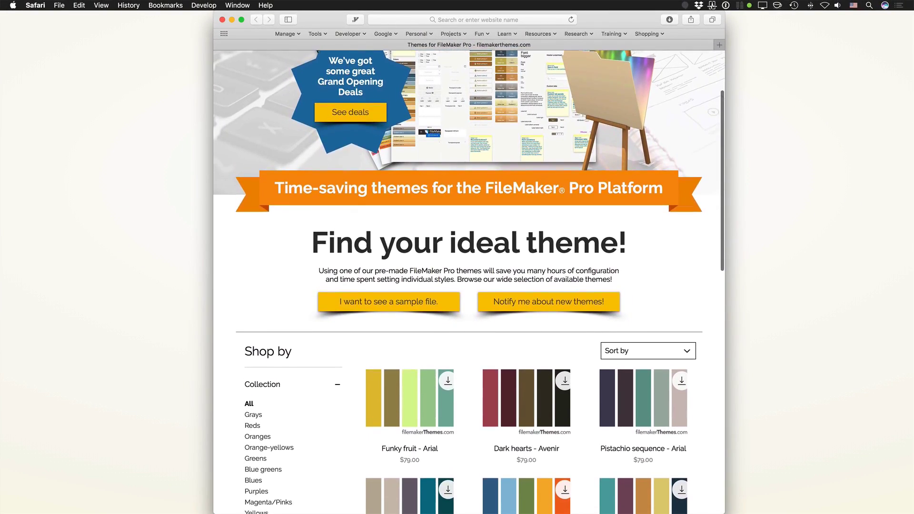
{"action": "scroll", "coordinate": [470, 281], "scroll_direction": "down", "scroll_amount": 2}
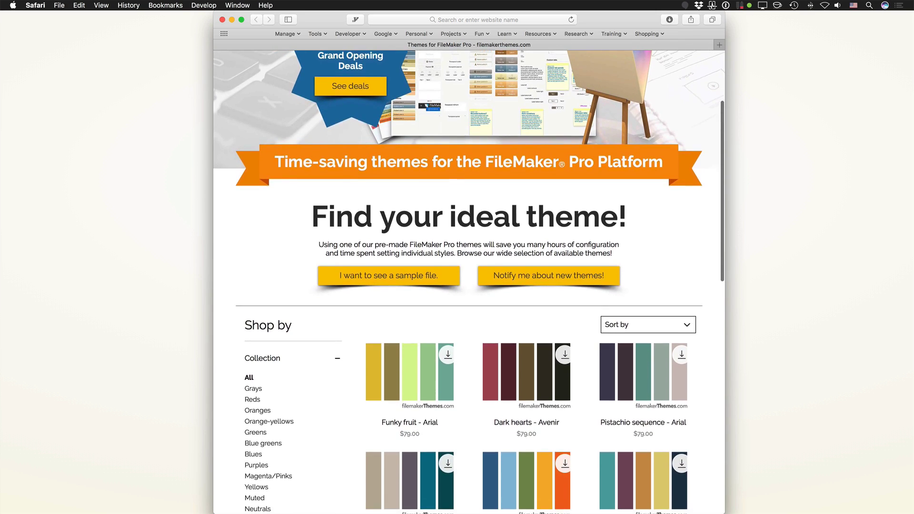
{"action": "scroll", "coordinate": [469, 281], "scroll_direction": "down", "scroll_amount": 2}
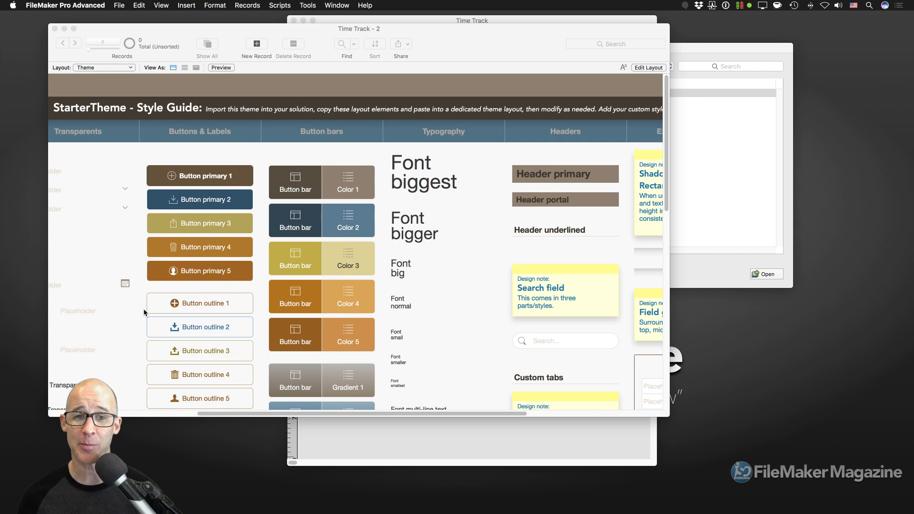
Step: Back in FileMaker Pro, reposition the Theme window, switch it to Layout mode and enlarge it
{"action": "left_click_drag", "start_coordinate": [473, 47], "coordinate": [475, 41]}
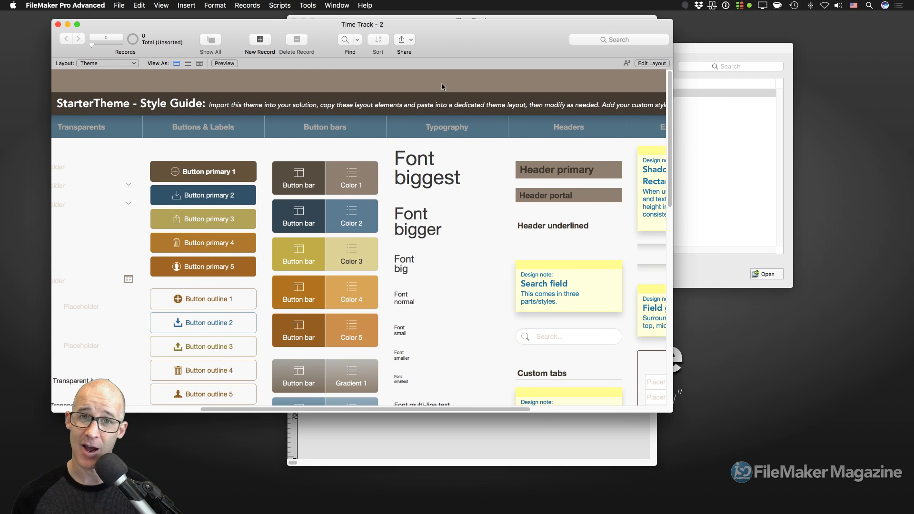
{"action": "key", "text": "super+l"}
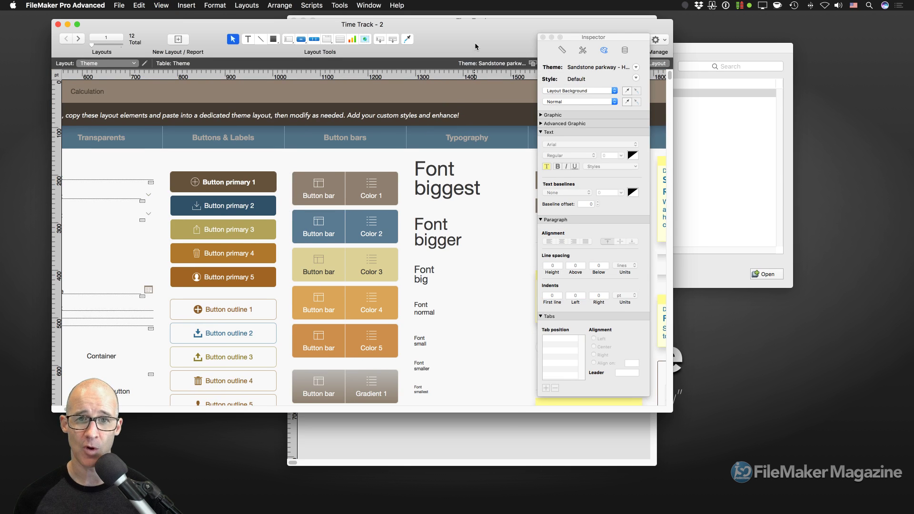
{"action": "left_click_drag", "start_coordinate": [658, 410], "coordinate": [716, 441]}
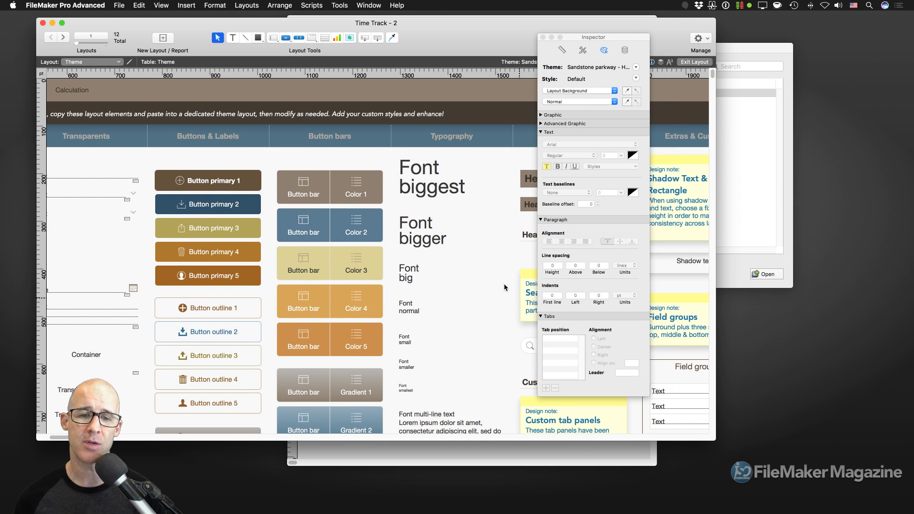
Step: Examine the text size and line spacing height of the Font biggest, Font bigger and Font normal samples under Typography
{"action": "left_click", "coordinate": [422, 186]}
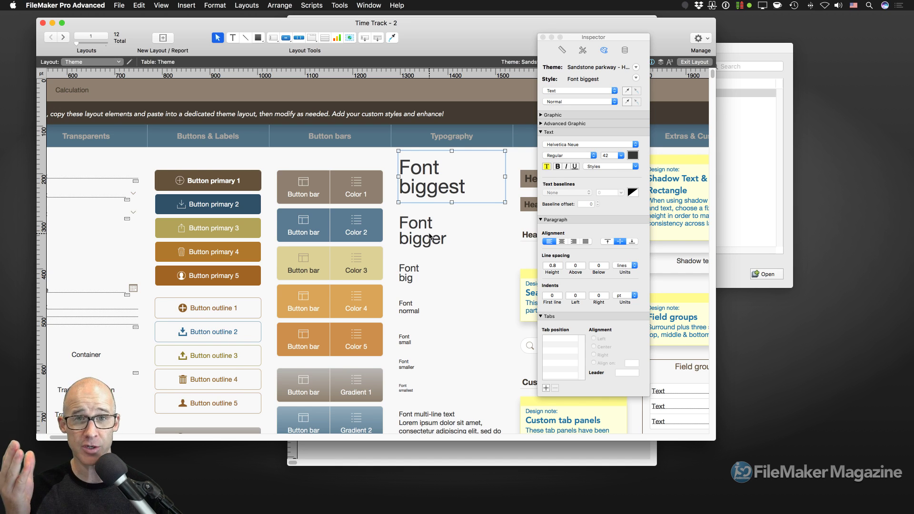
{"action": "left_click", "coordinate": [405, 314]}
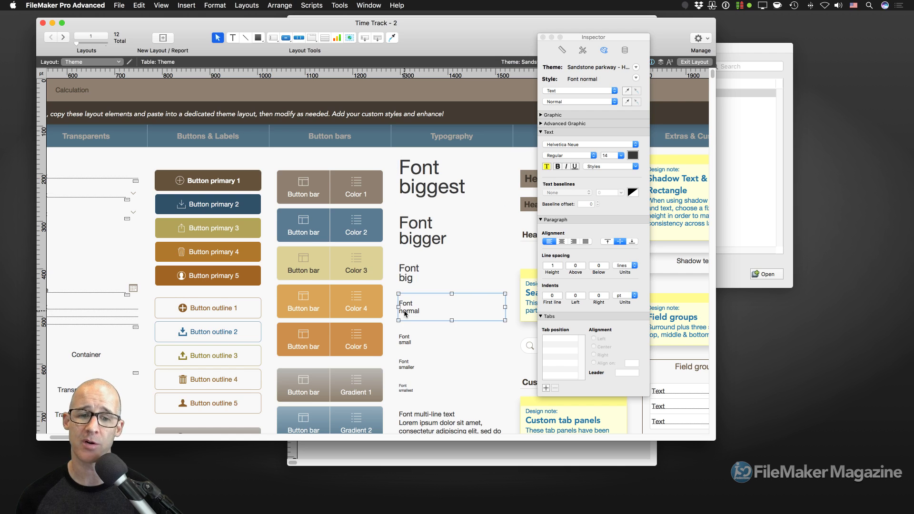
{"action": "left_click", "coordinate": [407, 179]}
{"action": "left_click", "coordinate": [422, 227]}
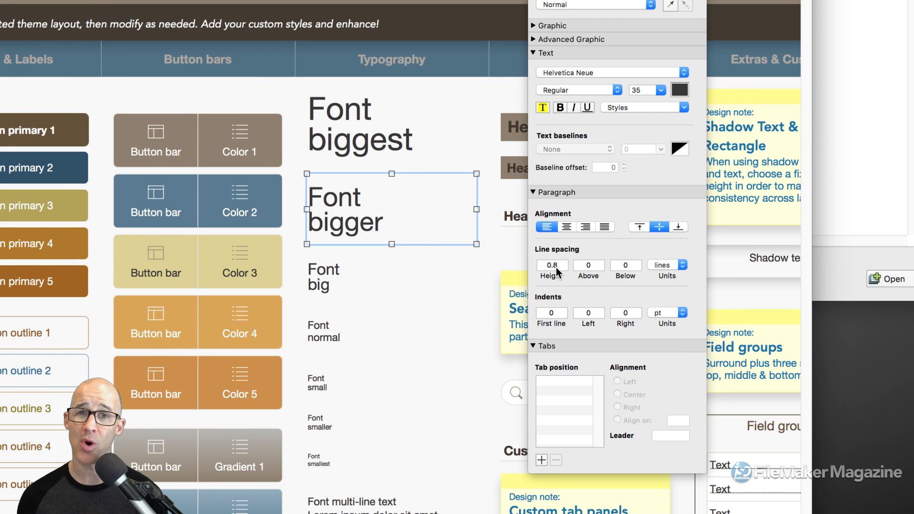
{"action": "left_click", "coordinate": [324, 333]}
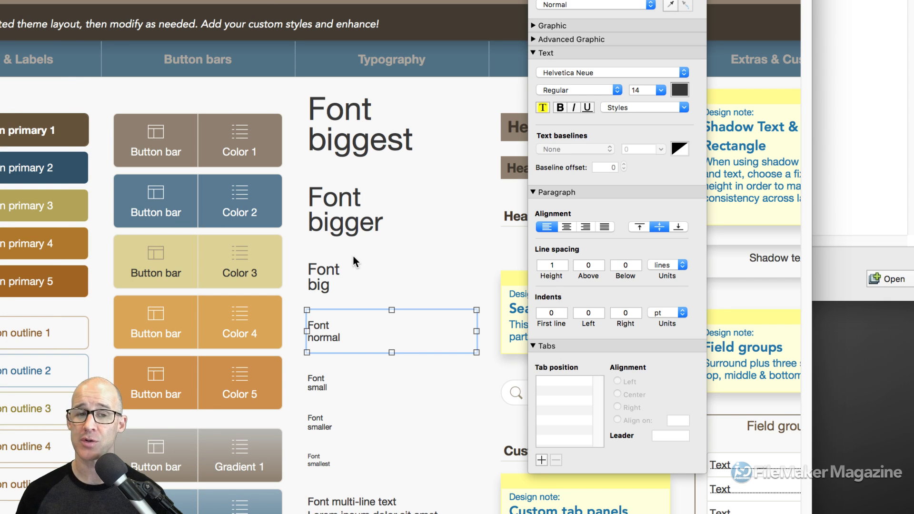
Step: Set the line spacing height of the Font biggest sample to 1, then select the Font bigger sample
{"action": "left_click", "coordinate": [350, 133]}
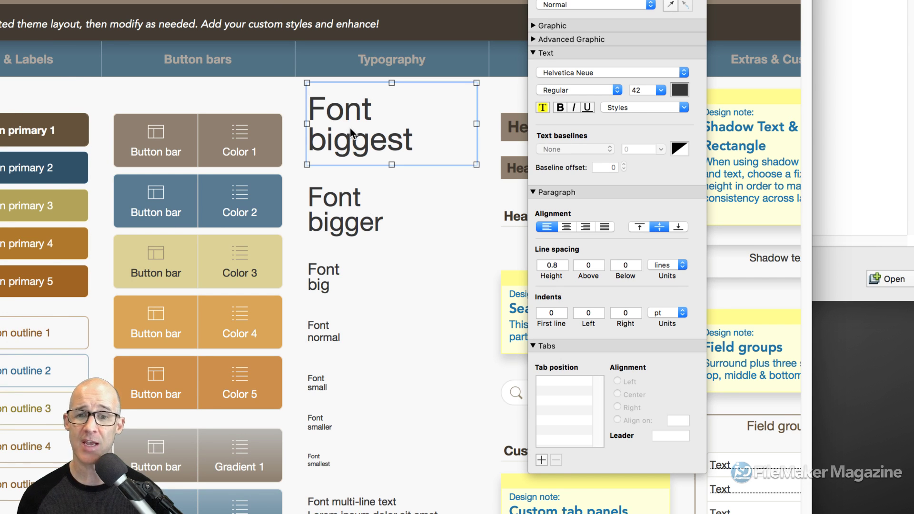
{"action": "left_click", "coordinate": [545, 269]}
{"action": "type", "text": "1"}
{"action": "key", "text": "Tab"}
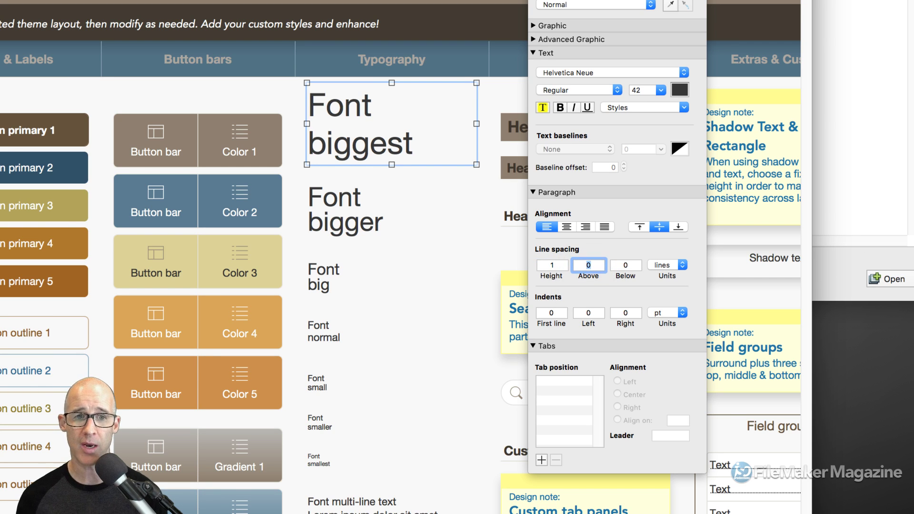
{"action": "left_click", "coordinate": [390, 182]}
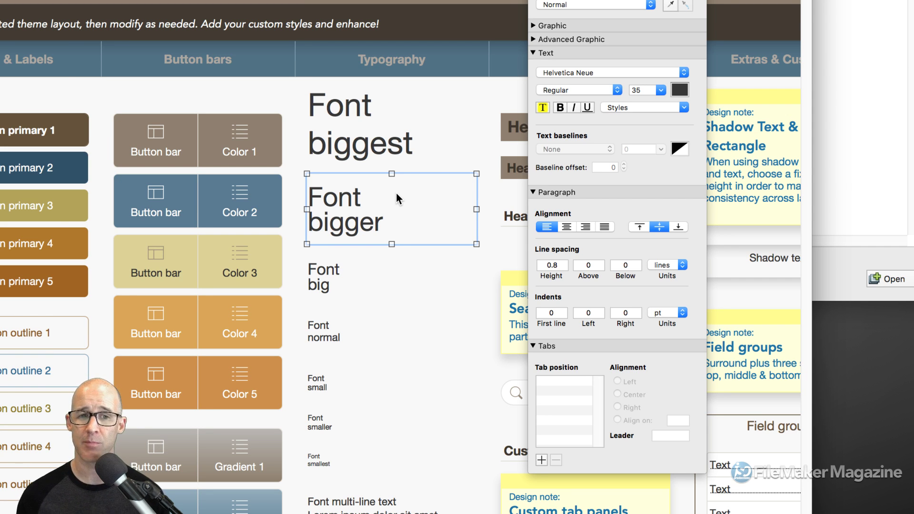
Step: Set the line spacing height of the Font biggest sample to 0.8, then select the Font bigger sample
{"action": "left_click", "coordinate": [365, 150]}
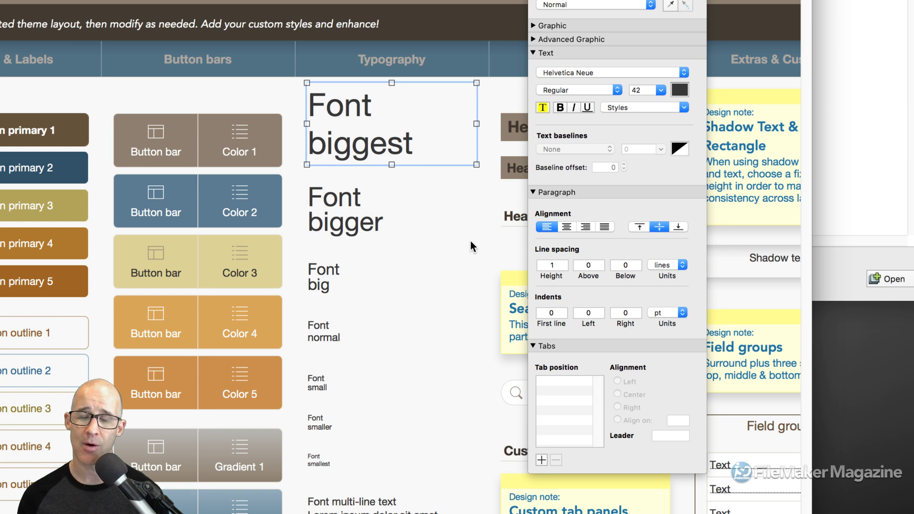
{"action": "double_click", "coordinate": [541, 268]}
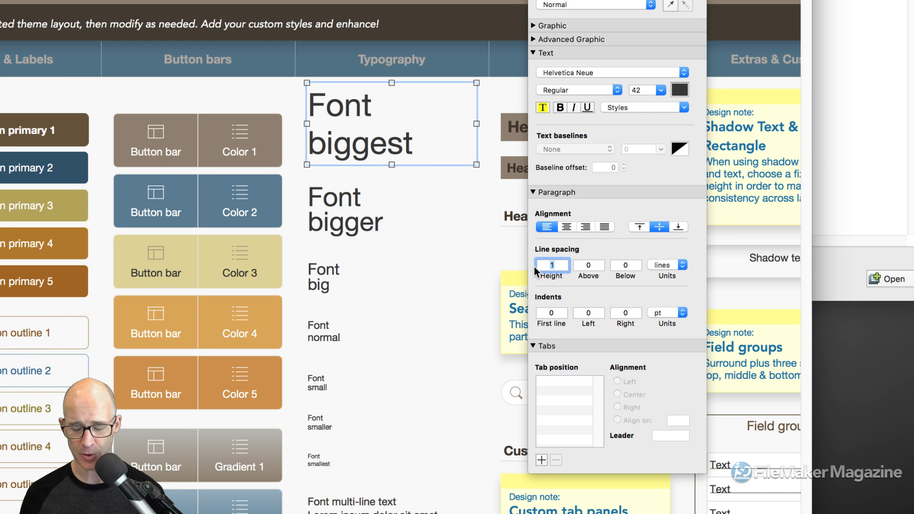
{"action": "type", "text": ".8"}
{"action": "key", "text": "Tab"}
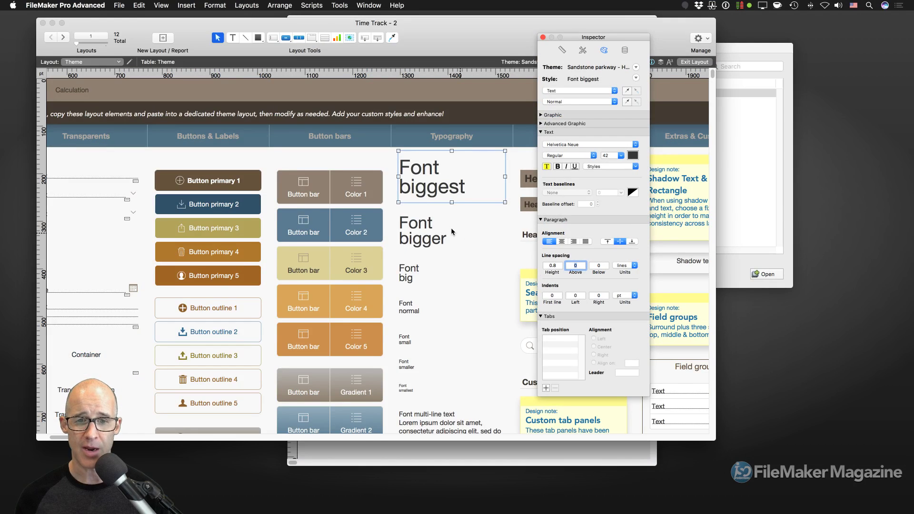
{"action": "left_click", "coordinate": [413, 216]}
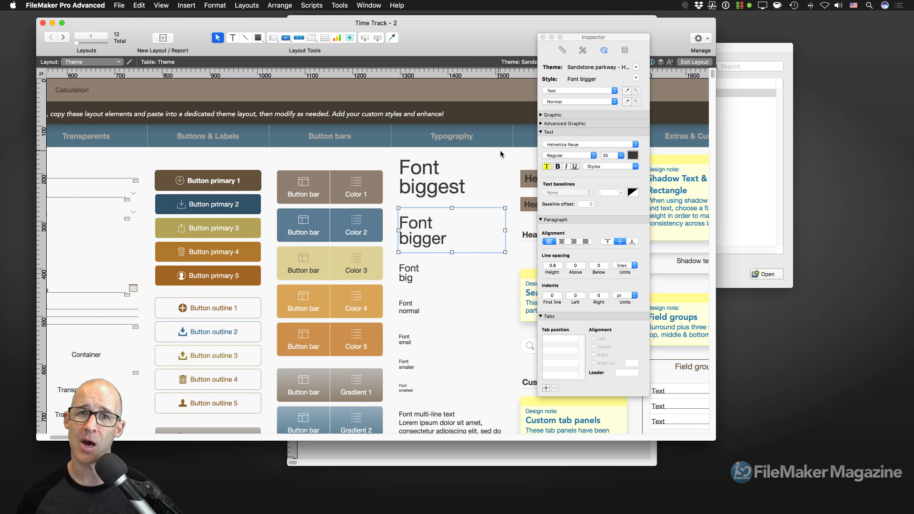
Step: Switch to the Windows 10 Pro machine in VMware Fusion and bring the Mac's Fonts folder window in front of its font list
{"action": "key", "text": "super+Tab"}
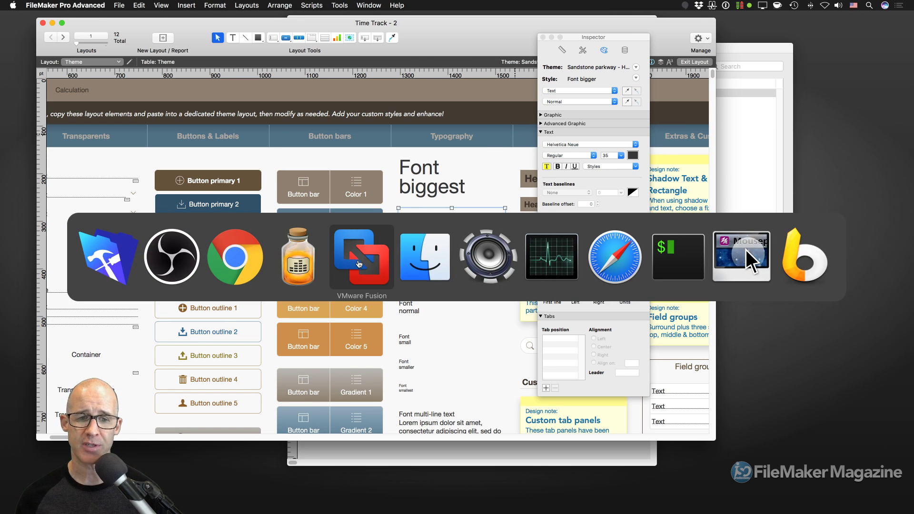
{"action": "left_click", "coordinate": [359, 264]}
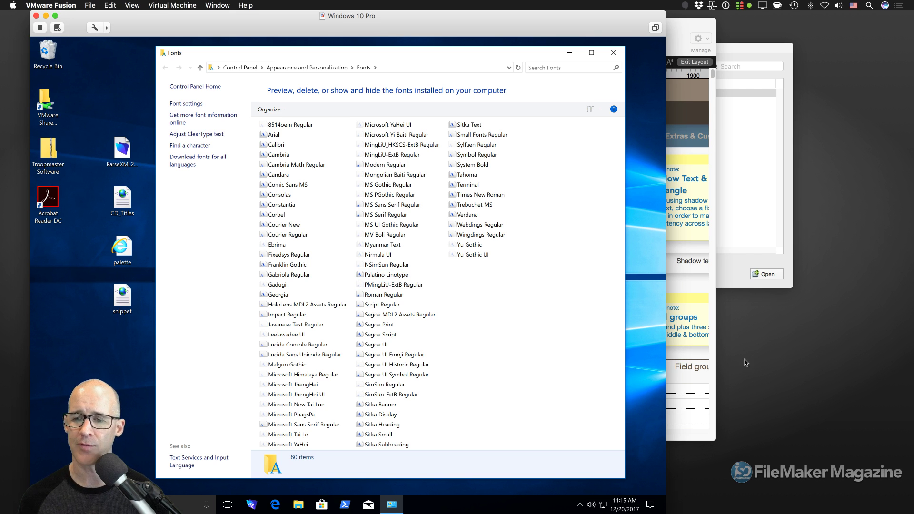
{"action": "left_click", "coordinate": [906, 487]}
{"action": "left_click_drag", "start_coordinate": [763, 205], "coordinate": [716, 181]}
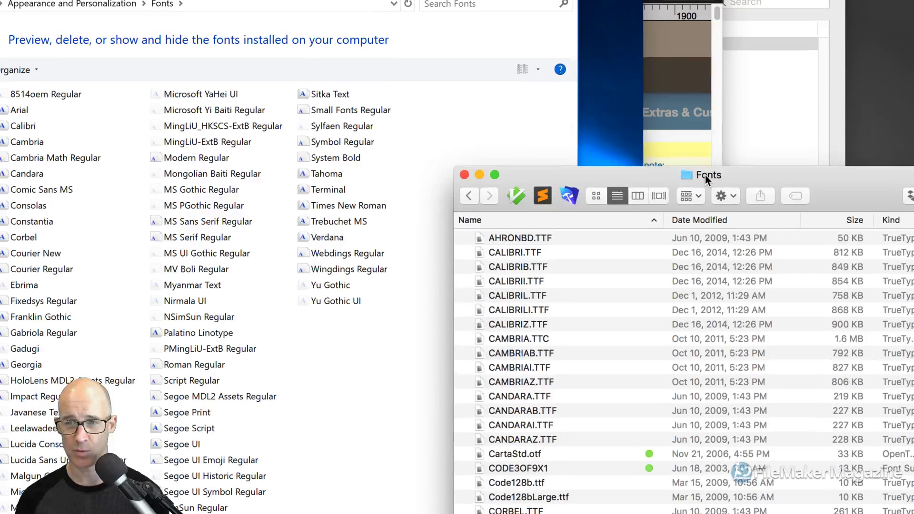
Step: Inspect the folder path of the Mac's Fonts window, reposition it and go to the folder ~/Library/Fonts
{"action": "left_click", "coordinate": [706, 175], "text": "super"}
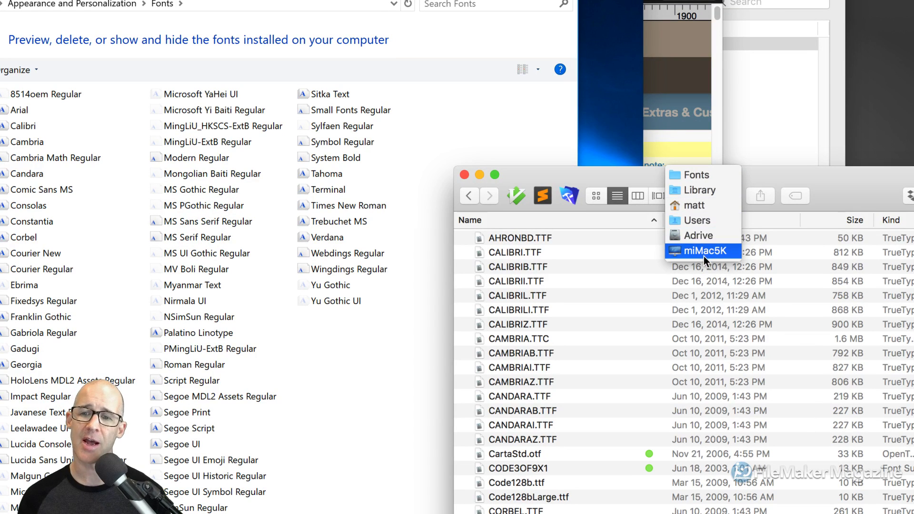
{"action": "left_click", "coordinate": [758, 176]}
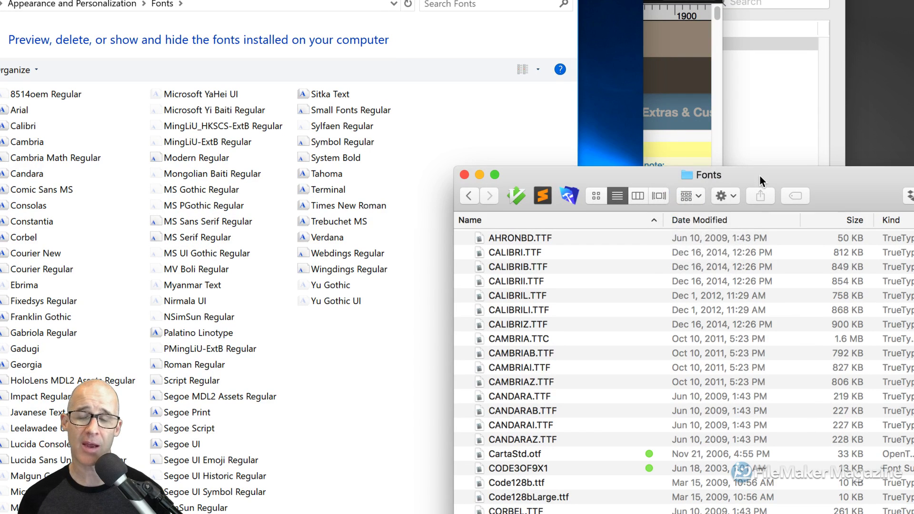
{"action": "left_click", "coordinate": [699, 175], "text": "super"}
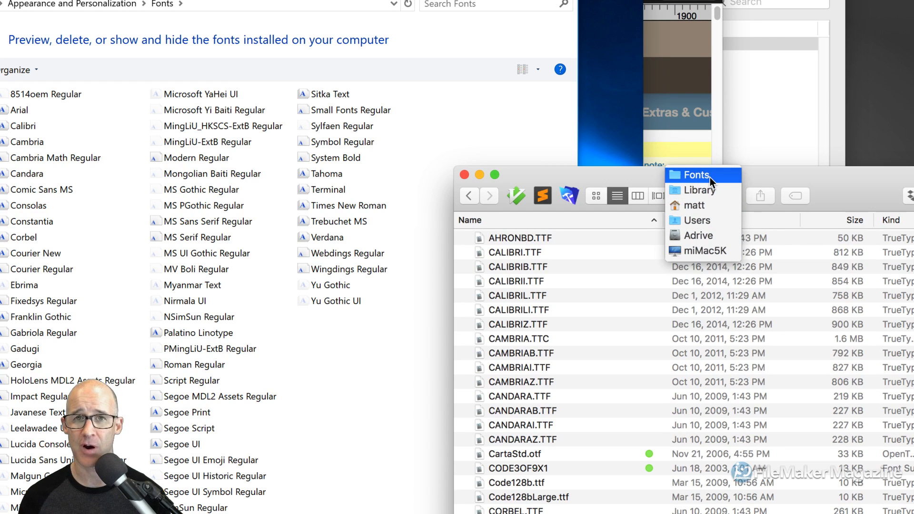
{"action": "left_click", "coordinate": [756, 170]}
{"action": "left_click_drag", "start_coordinate": [760, 175], "coordinate": [728, 138]}
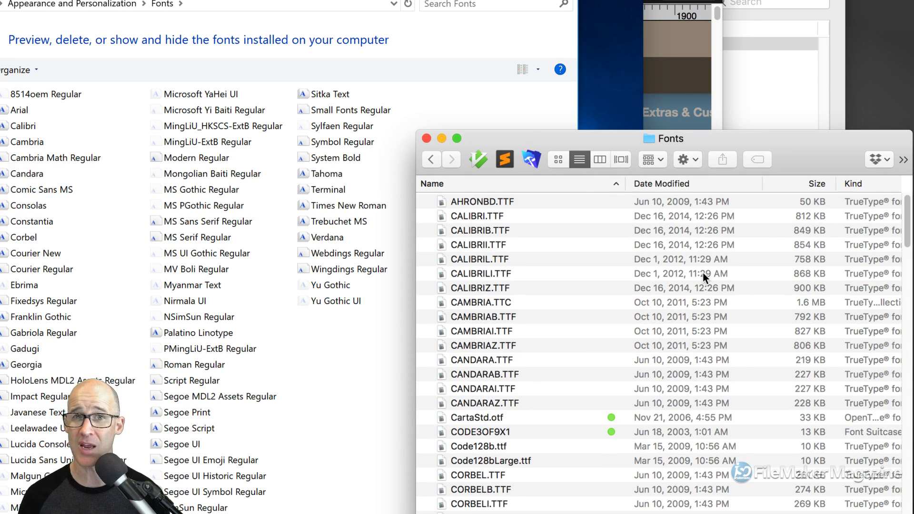
{"action": "key", "text": "super+shift+g"}
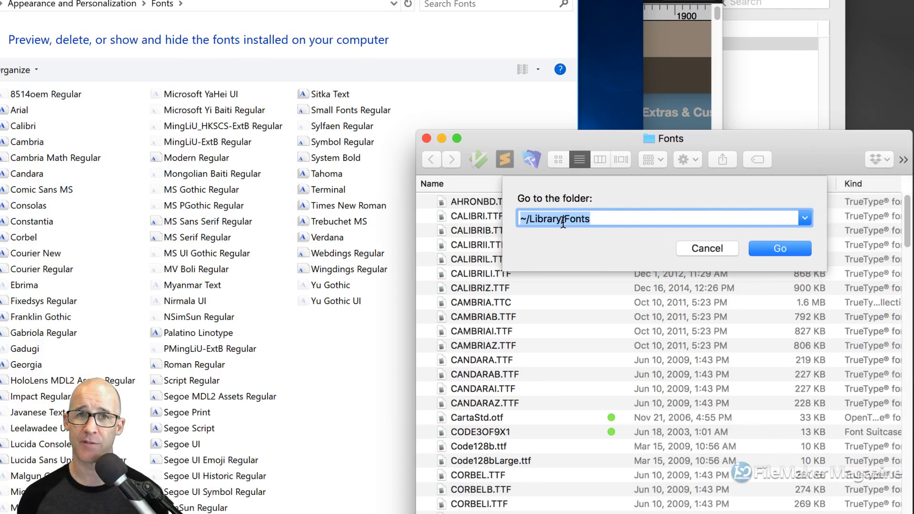
{"action": "left_click", "coordinate": [798, 254]}
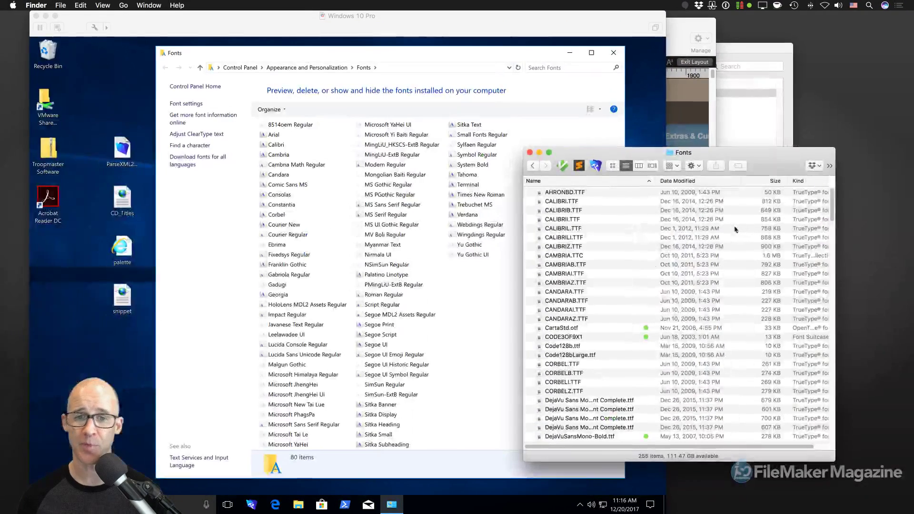
Step: In the Windows 10 Pro machine, search for "font" and open the Fonts control panel
{"action": "key", "text": "super+Tab"}
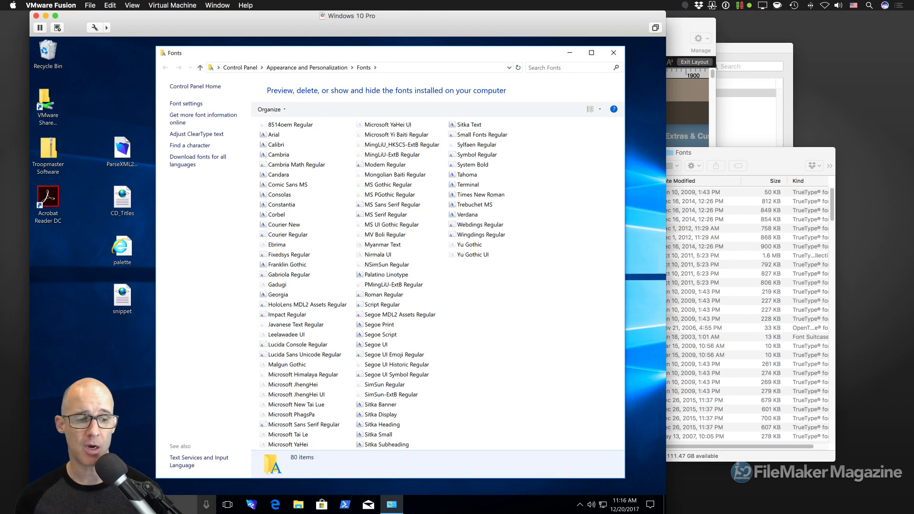
{"action": "left_click_drag", "start_coordinate": [395, 14], "coordinate": [612, 4]}
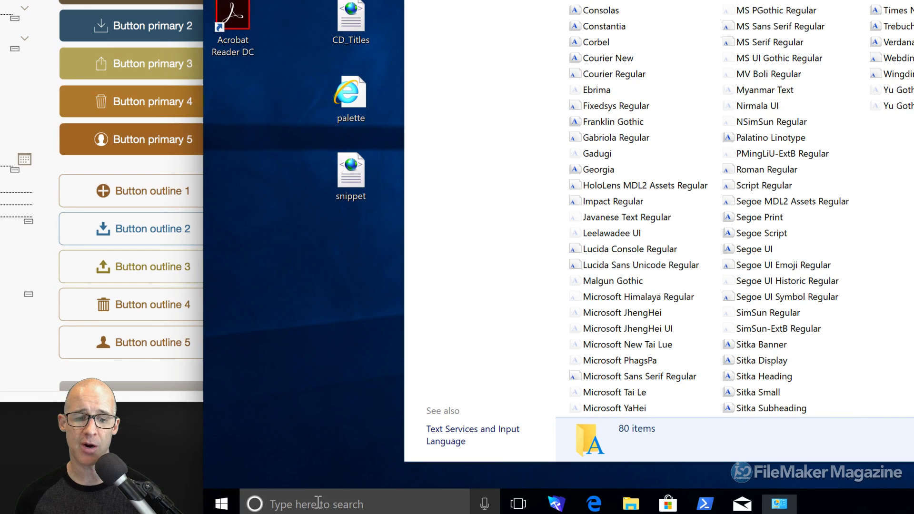
{"action": "left_click", "coordinate": [318, 502]}
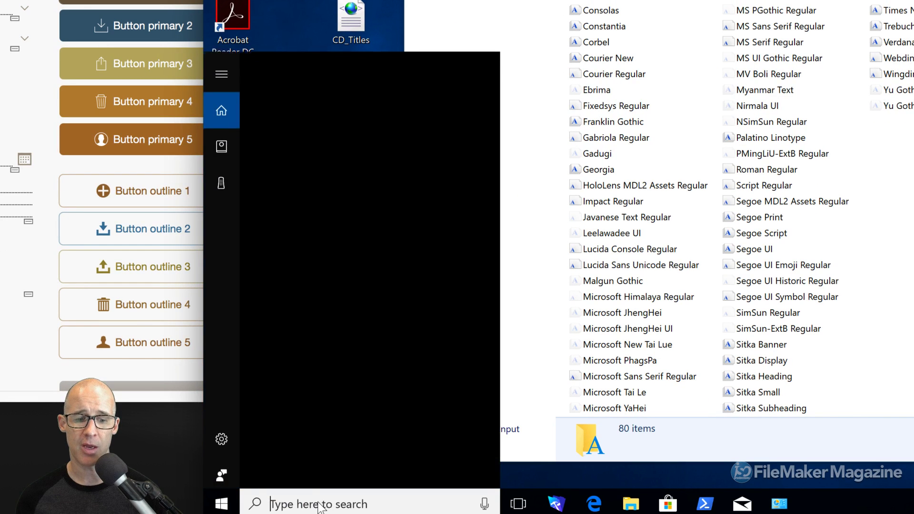
{"action": "type", "text": "font"}
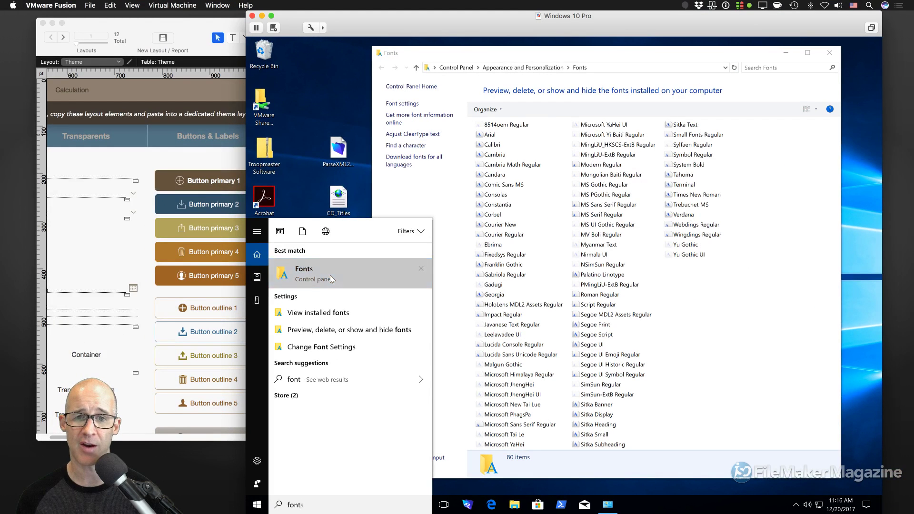
{"action": "left_click", "coordinate": [331, 276]}
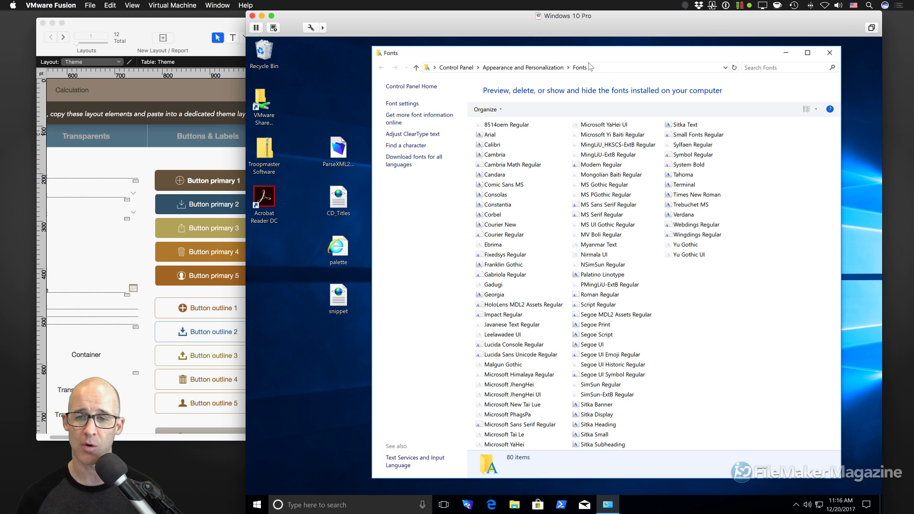
Step: Arrange the Windows 10 Pro window and the Finder Fonts folder so both font lists can be compared
{"action": "left_click_drag", "start_coordinate": [637, 21], "coordinate": [426, 8]}
{"action": "left_click", "coordinate": [741, 150]}
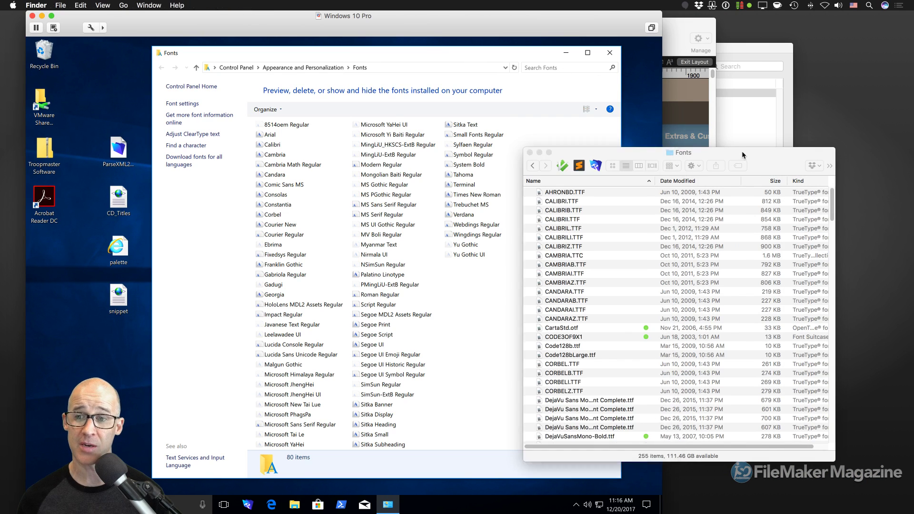
{"action": "left_click_drag", "start_coordinate": [741, 150], "coordinate": [790, 145]}
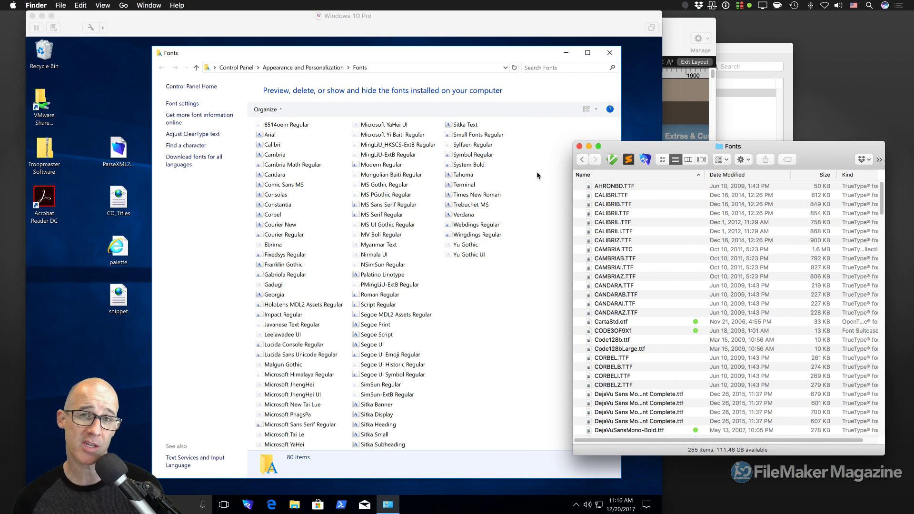
Step: Select the Mac font files from AHRONBD.TTF through CANDARAZ.TTF
{"action": "left_click", "coordinate": [672, 305]}
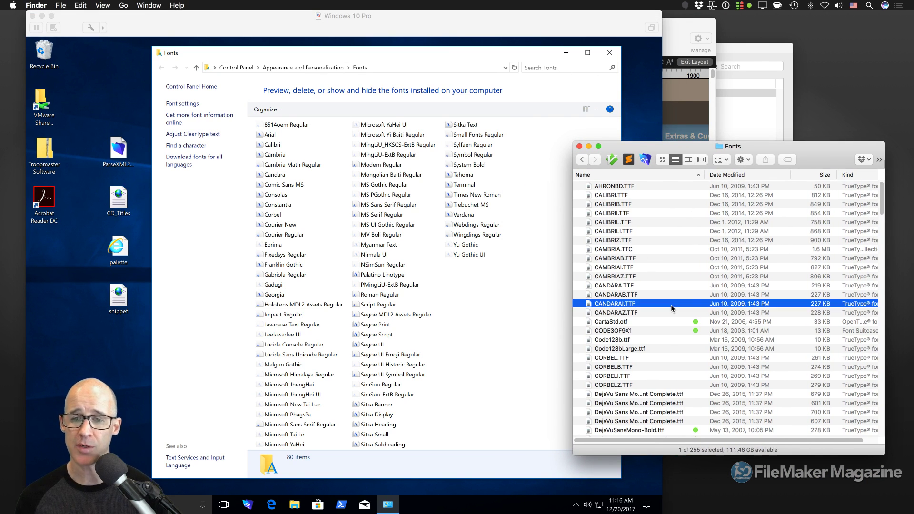
{"action": "left_click", "coordinate": [635, 186]}
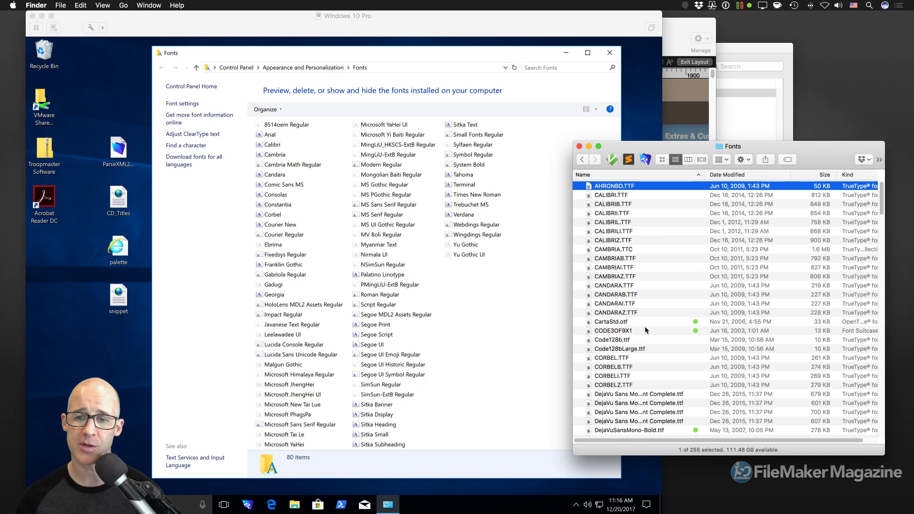
{"action": "left_click", "coordinate": [639, 313], "text": "shift"}
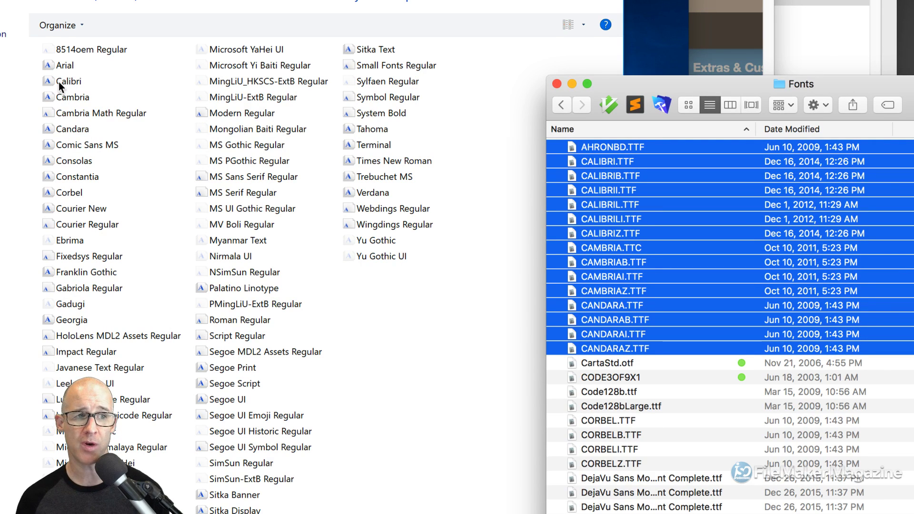
Step: Try to copy the Windows Calibri font into the Mac's Fonts folder, declining to replace the existing files
{"action": "left_click_drag", "start_coordinate": [65, 81], "coordinate": [698, 267]}
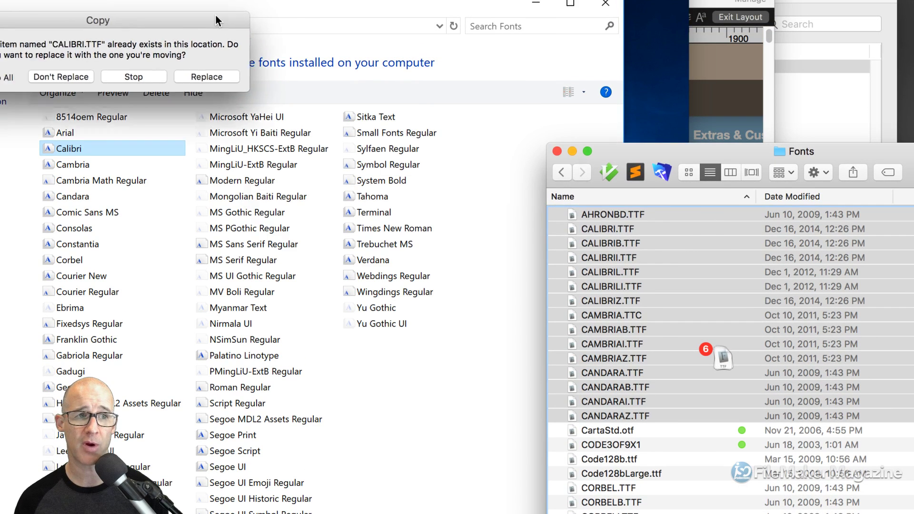
{"action": "left_click_drag", "start_coordinate": [215, 15], "coordinate": [649, 130]}
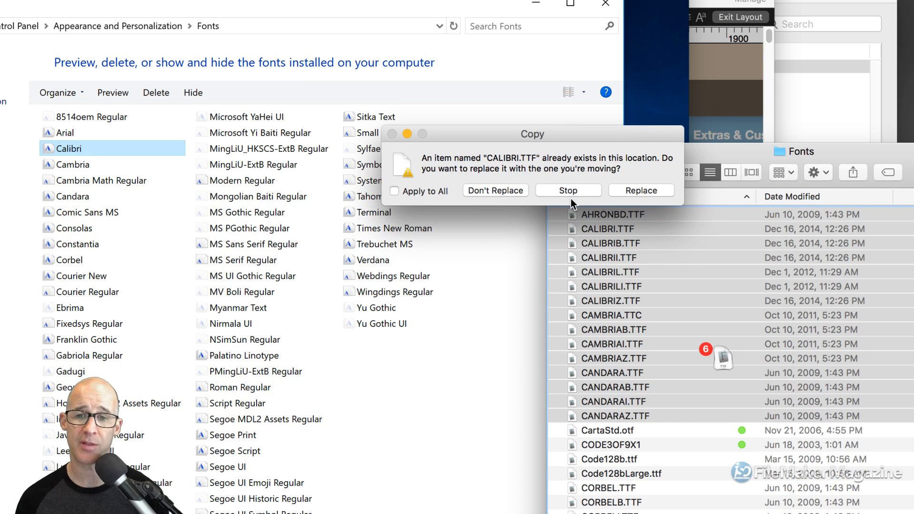
{"action": "left_click", "coordinate": [438, 192]}
{"action": "left_click", "coordinate": [485, 191]}
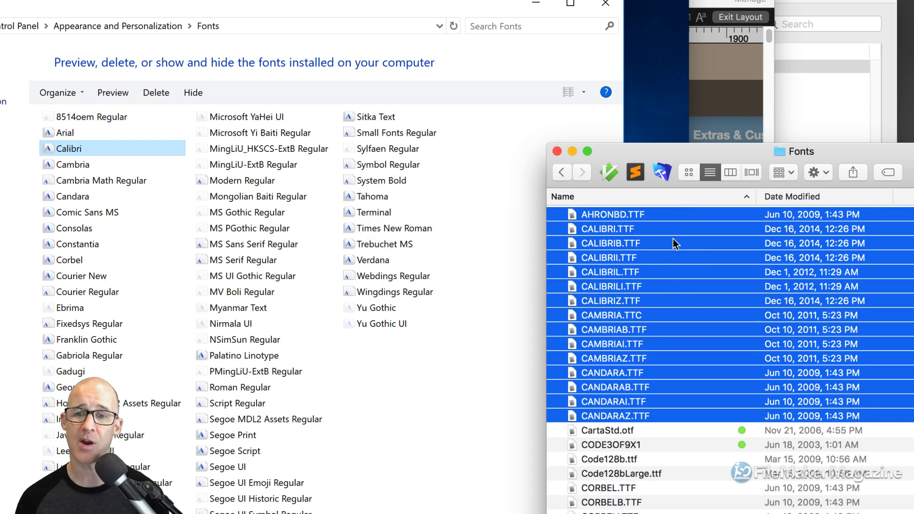
Step: Point out the Calibri, Cambria and Candara font files in the Mac's Fonts folder by selecting them individually
{"action": "left_click", "coordinate": [672, 286]}
{"action": "left_click", "coordinate": [638, 229]}
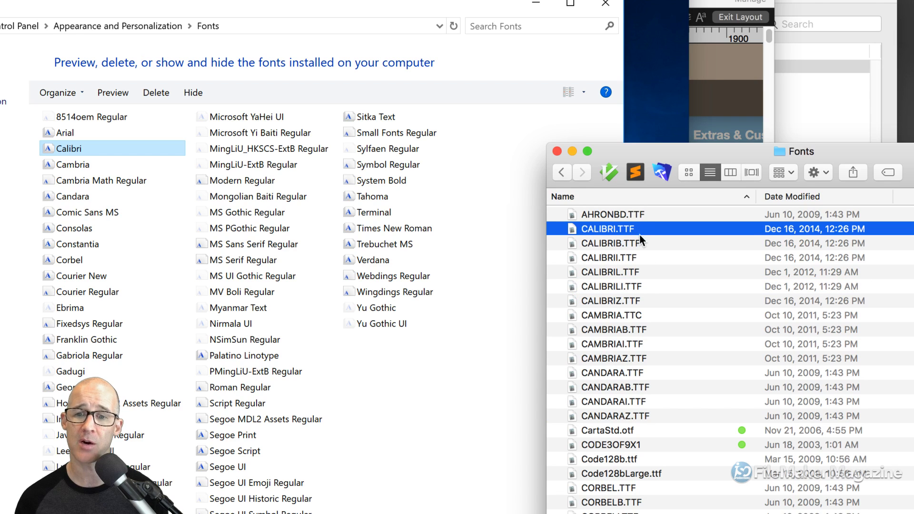
{"action": "left_click", "coordinate": [640, 244]}
{"action": "left_click", "coordinate": [650, 317]}
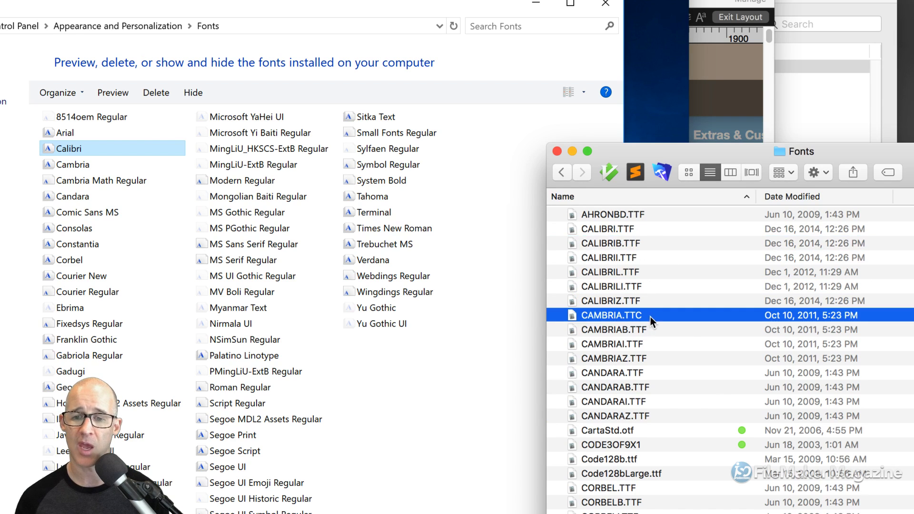
{"action": "left_click", "coordinate": [660, 373]}
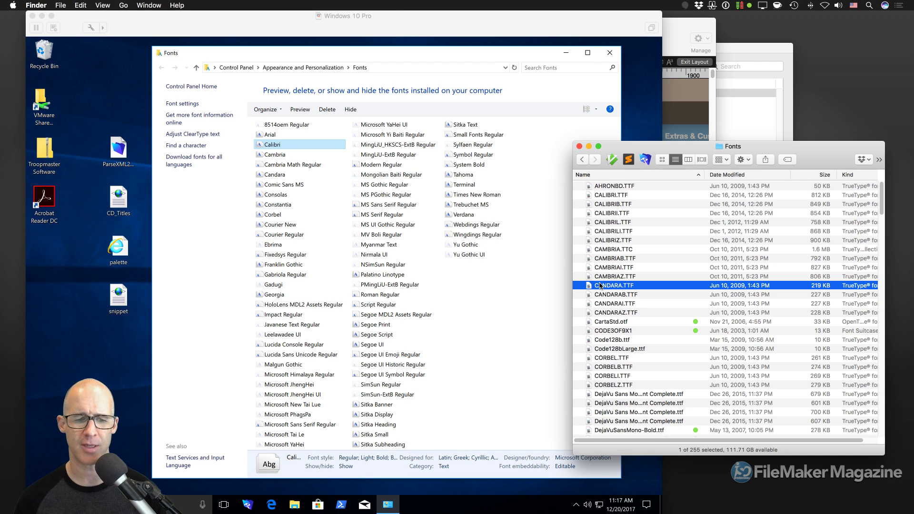
Step: Back in FileMaker Pro, set the font of the Font biggest sample to Calibri
{"action": "left_click", "coordinate": [673, 28]}
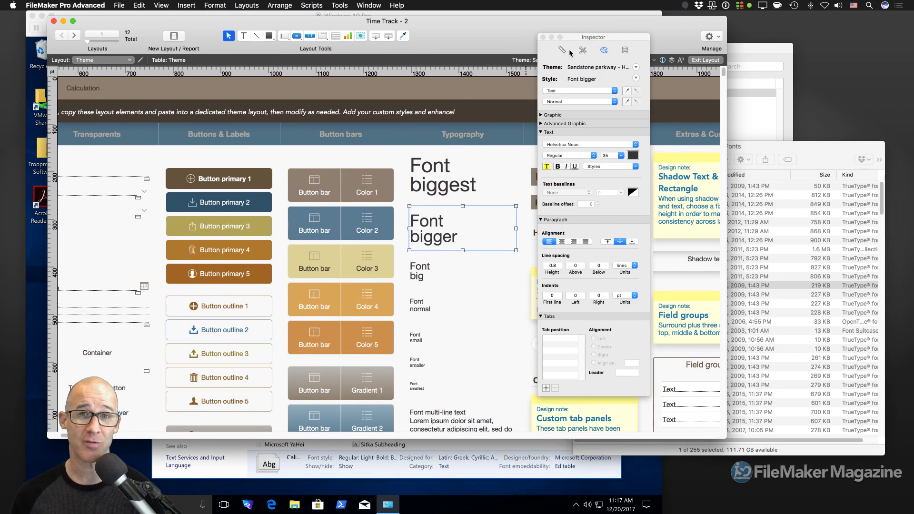
{"action": "left_click_drag", "start_coordinate": [636, 39], "coordinate": [849, 32]}
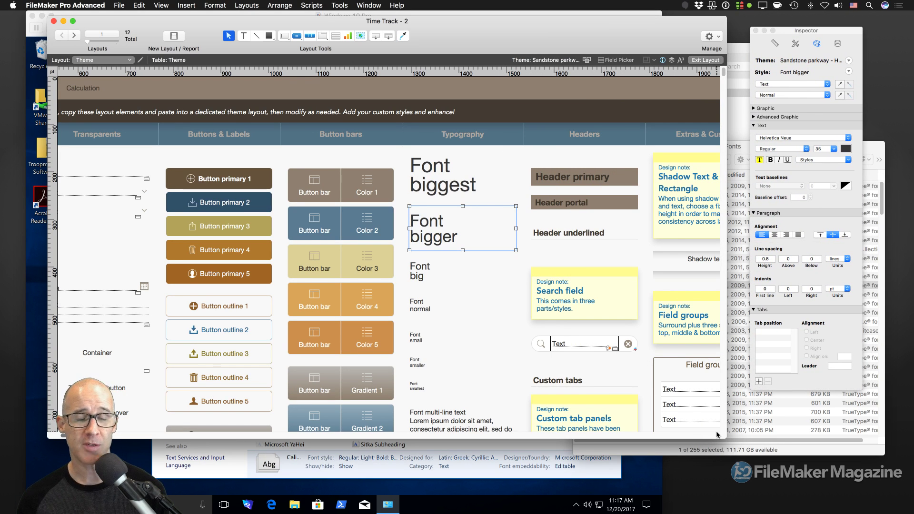
{"action": "left_click", "coordinate": [439, 175]}
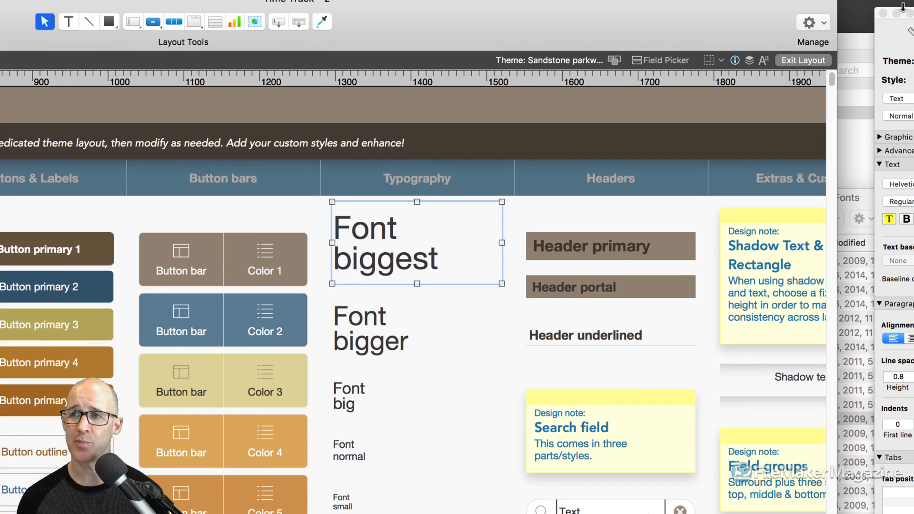
{"action": "left_click_drag", "start_coordinate": [902, 15], "coordinate": [565, 36]}
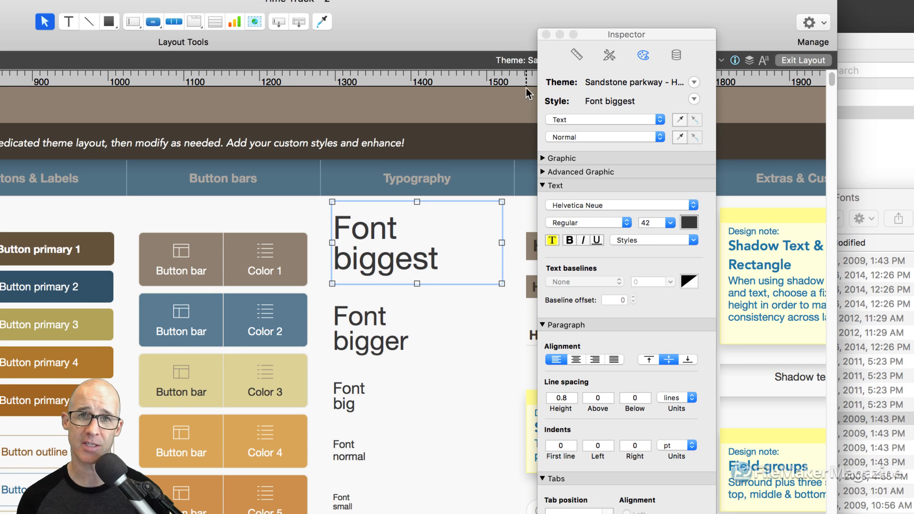
{"action": "left_click", "coordinate": [590, 205]}
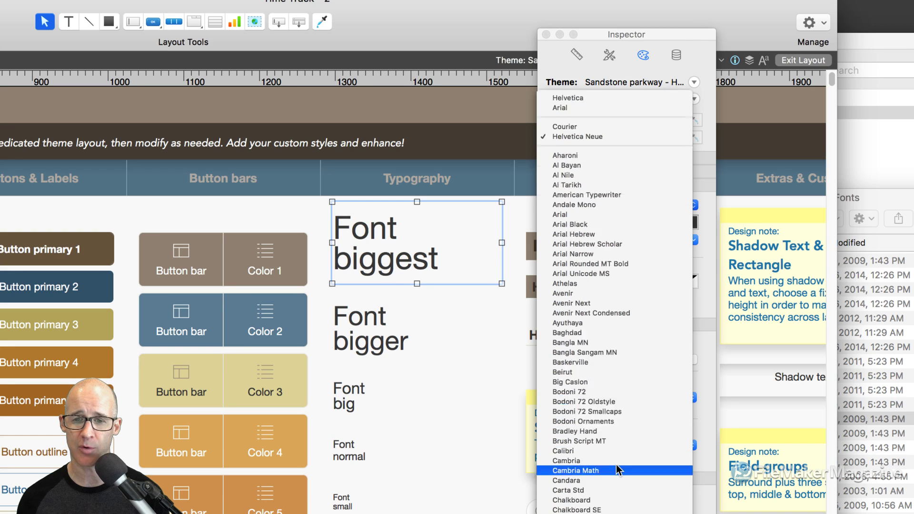
{"action": "left_click", "coordinate": [601, 323]}
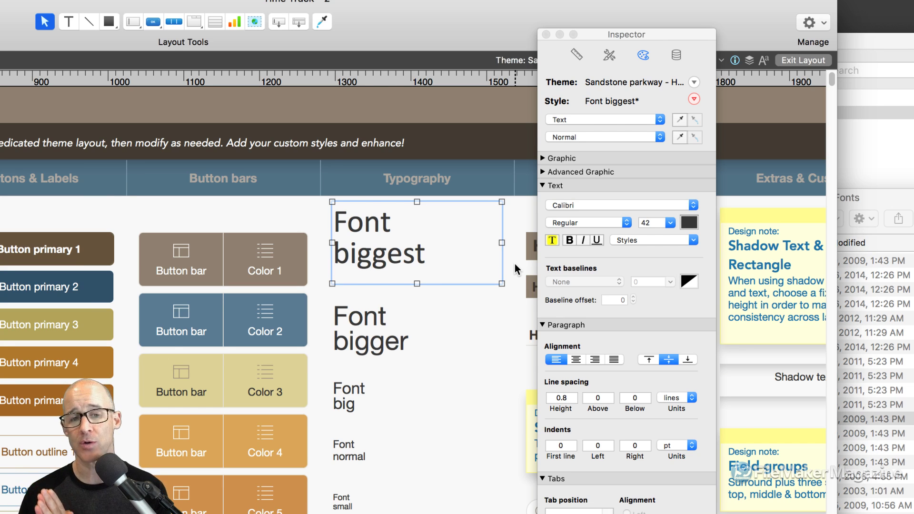
Step: Make the Font biggest text box slightly taller and revert its unsaved style changes
{"action": "mouse_move", "coordinate": [418, 284]}
{"action": "left_mouse_down"}
{"action": "mouse_move", "coordinate": [429, 324]}
{"action": "mouse_move", "coordinate": [430, 241]}
{"action": "mouse_move", "coordinate": [420, 290]}
{"action": "left_mouse_up"}
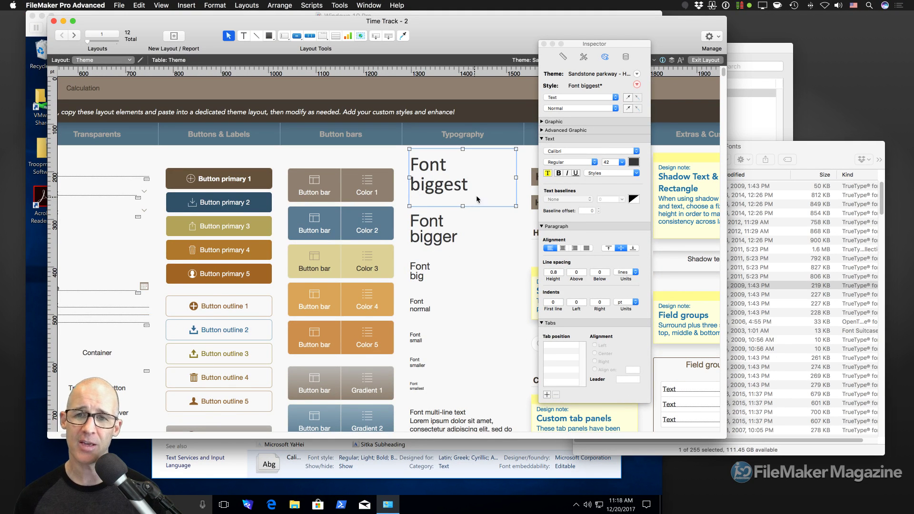
{"action": "left_click", "coordinate": [637, 85]}
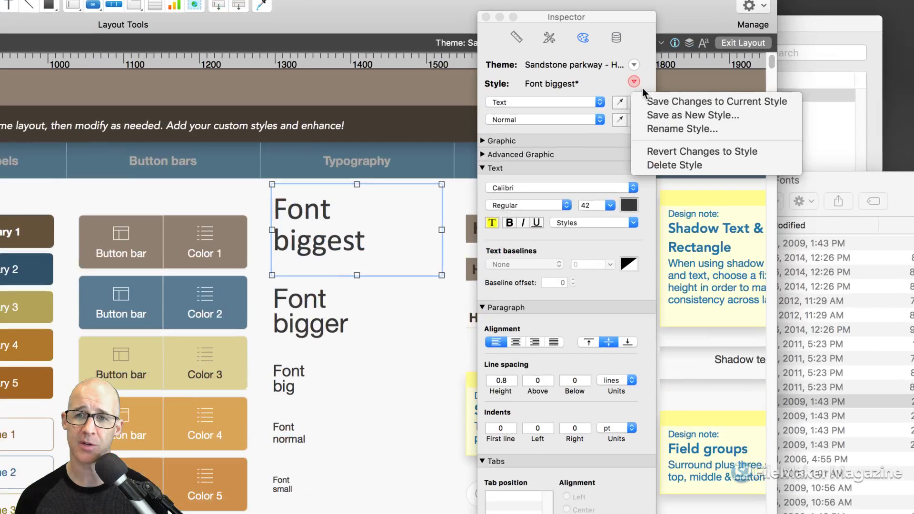
{"action": "left_click", "coordinate": [689, 151]}
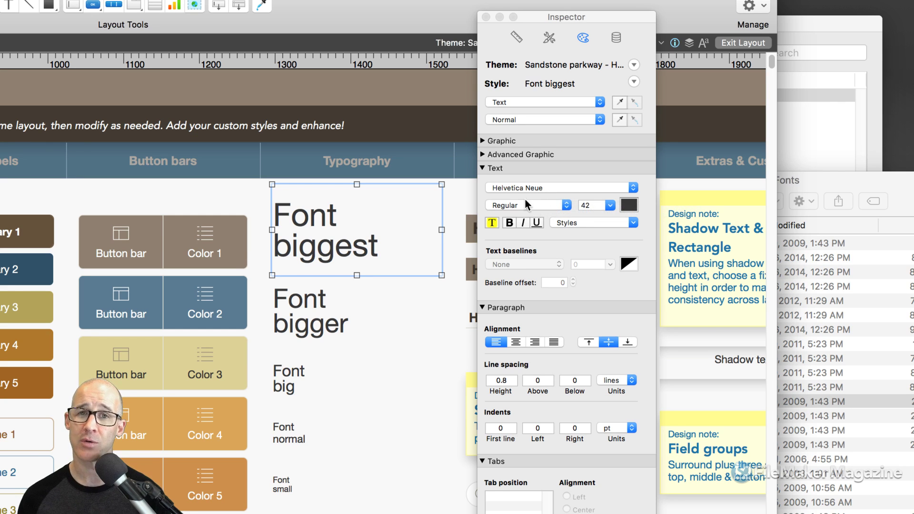
Step: Add a formula-based conditional formatting condition to the Font biggest sample
{"action": "right_click", "coordinate": [380, 227]}
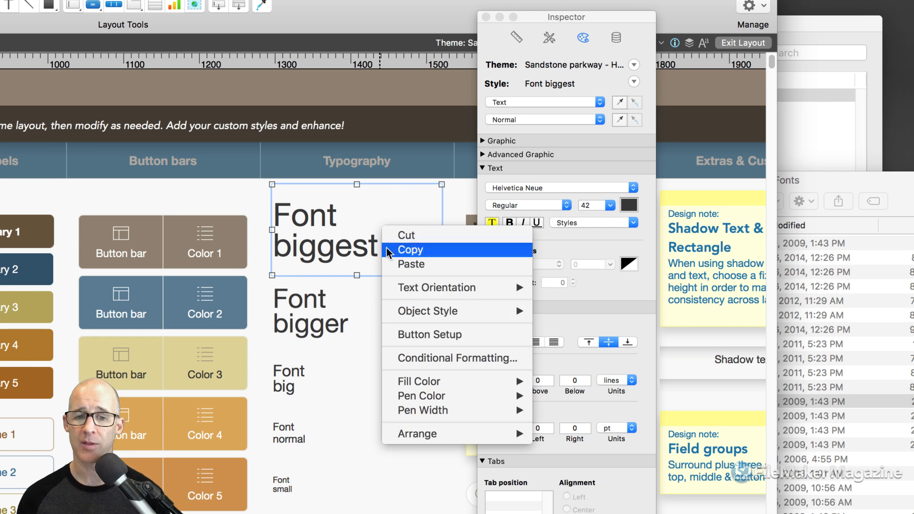
{"action": "left_click", "coordinate": [448, 359]}
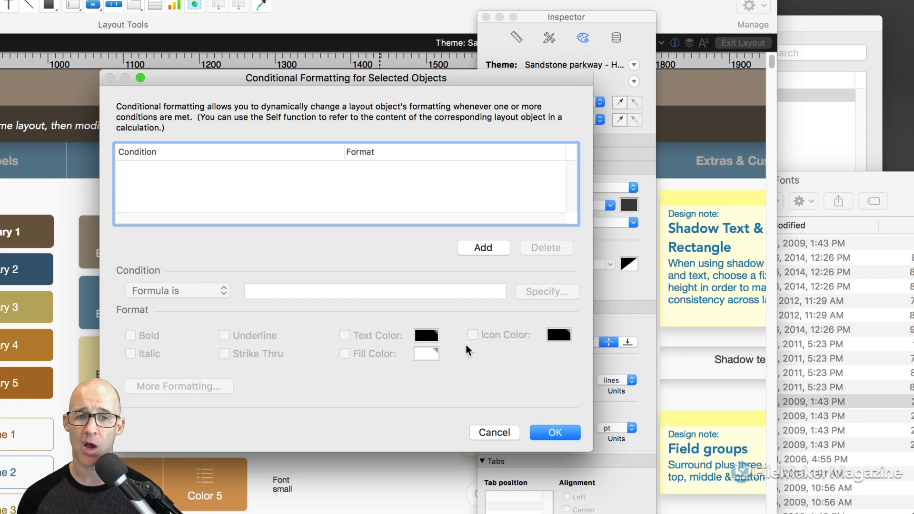
{"action": "left_click_drag", "start_coordinate": [433, 82], "coordinate": [601, 52]}
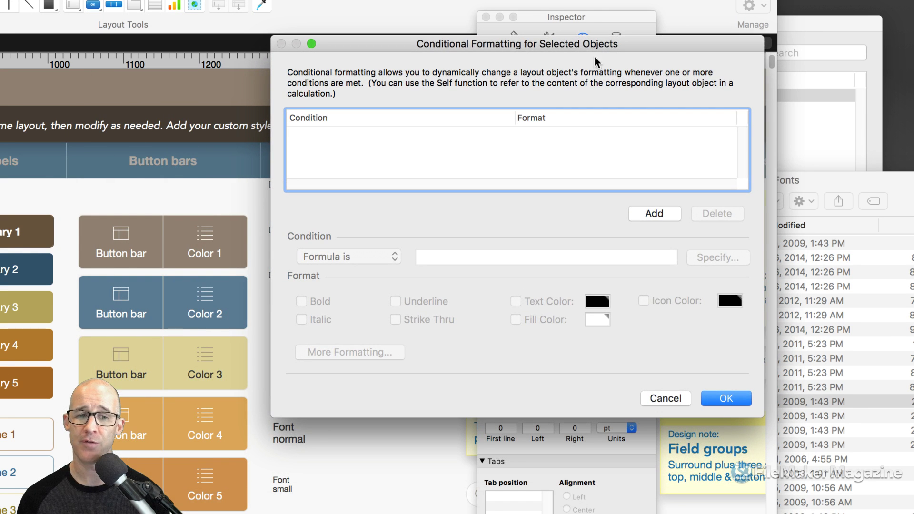
{"action": "left_click", "coordinate": [656, 213]}
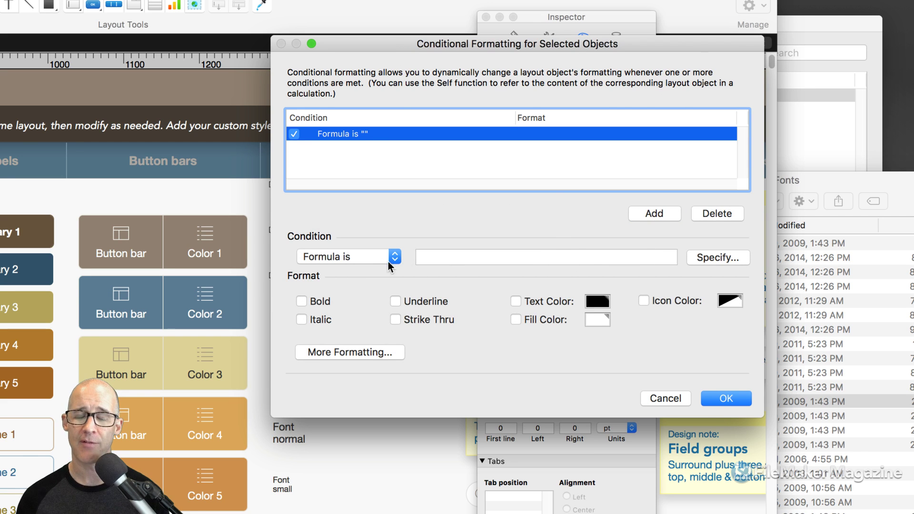
Step: Begin the condition's calculation with get ( SystemPlatform )
{"action": "left_click", "coordinate": [716, 257]}
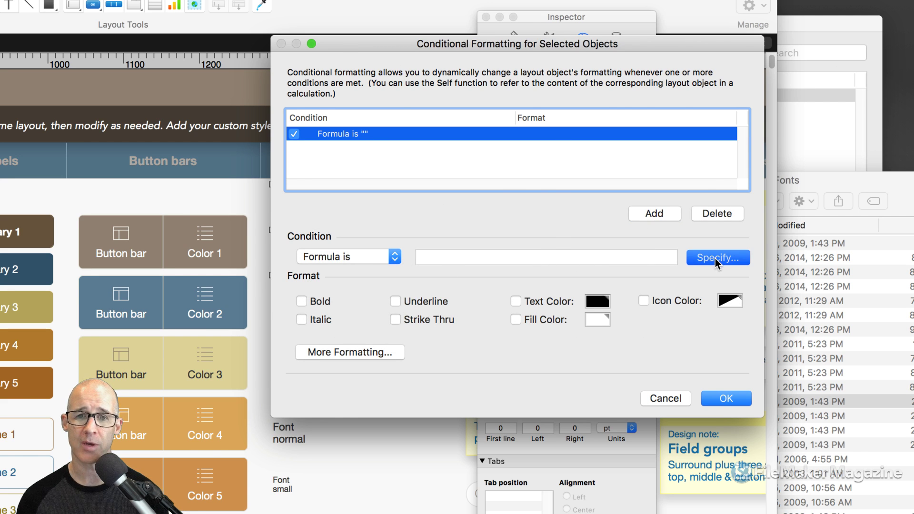
{"action": "left_click_drag", "start_coordinate": [433, 84], "coordinate": [563, 48]}
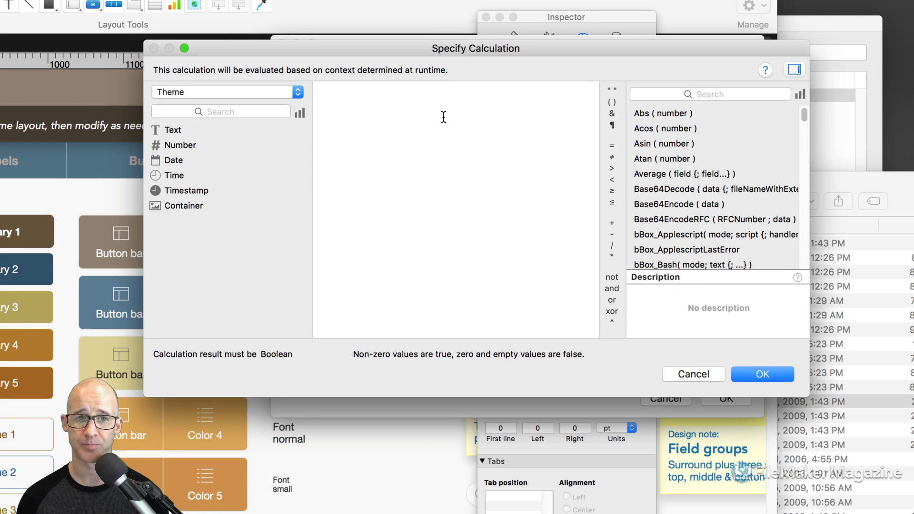
{"action": "type", "text": "get ( pl"}
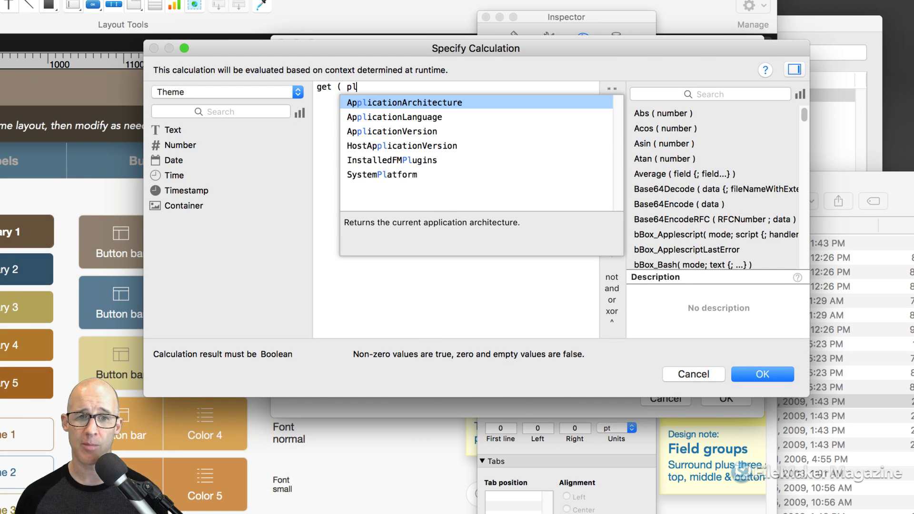
{"action": "type", "text": "a"}
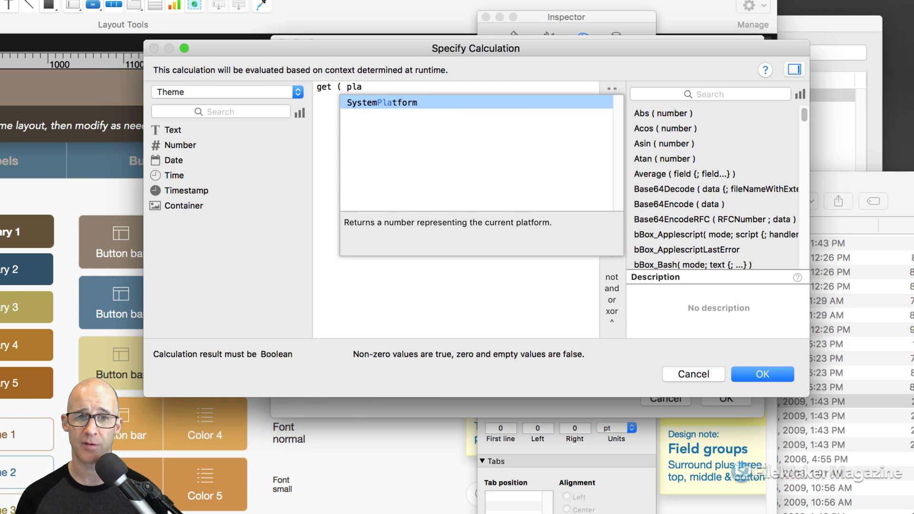
{"action": "key", "text": "Return"}
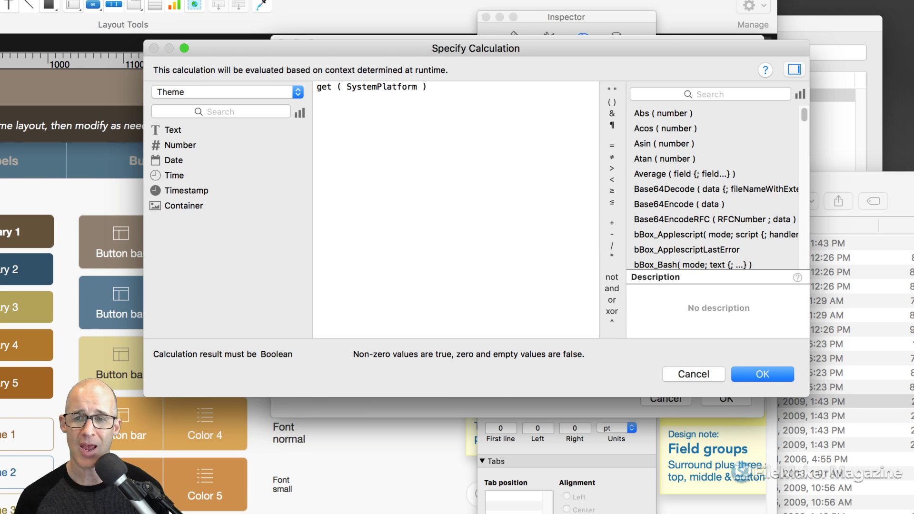
{"action": "key", "text": "Return"}
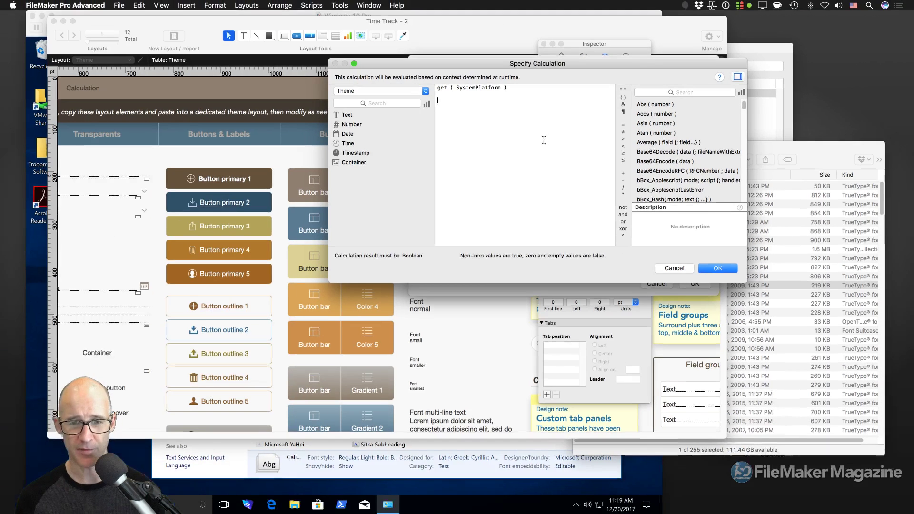
Step: Switch to Dash and search the FileMaker Pro 16 help for "platfor"
{"action": "key", "text": "super+space"}
{"action": "type", "text": "das"}
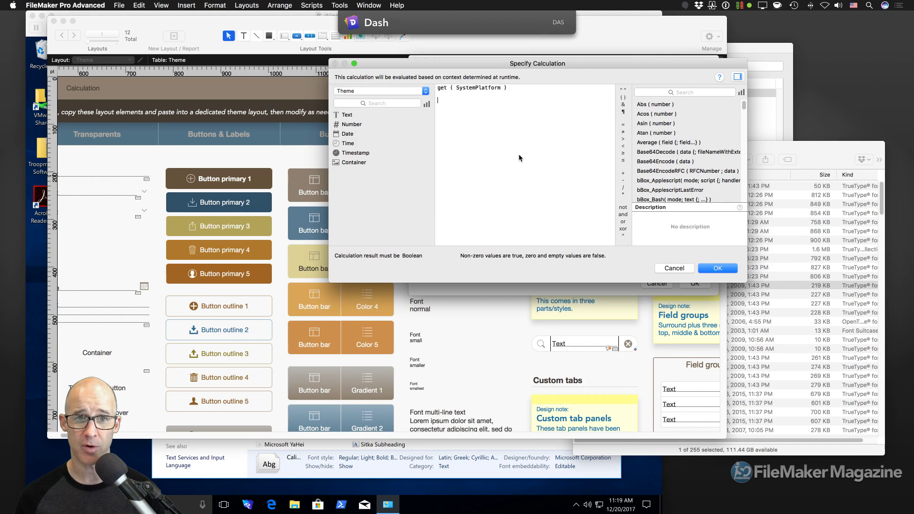
{"action": "key", "text": "Return"}
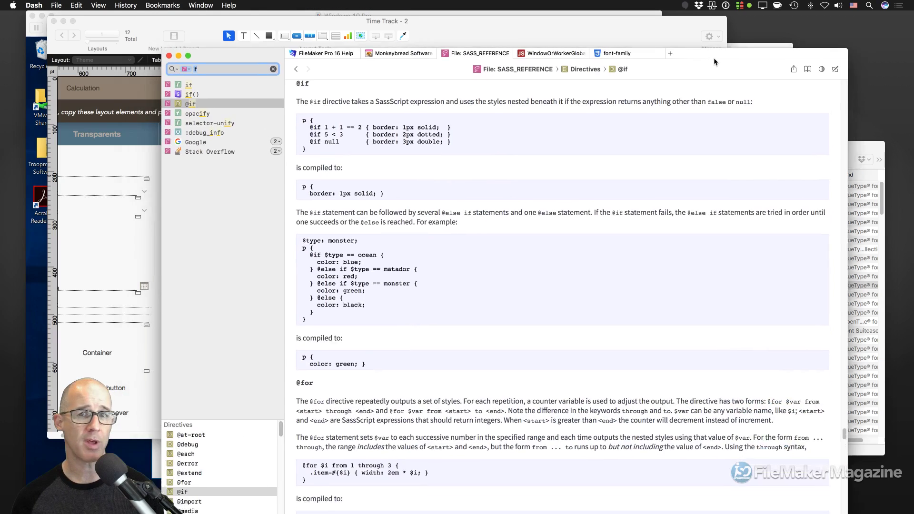
{"action": "left_click_drag", "start_coordinate": [713, 58], "coordinate": [690, 27]}
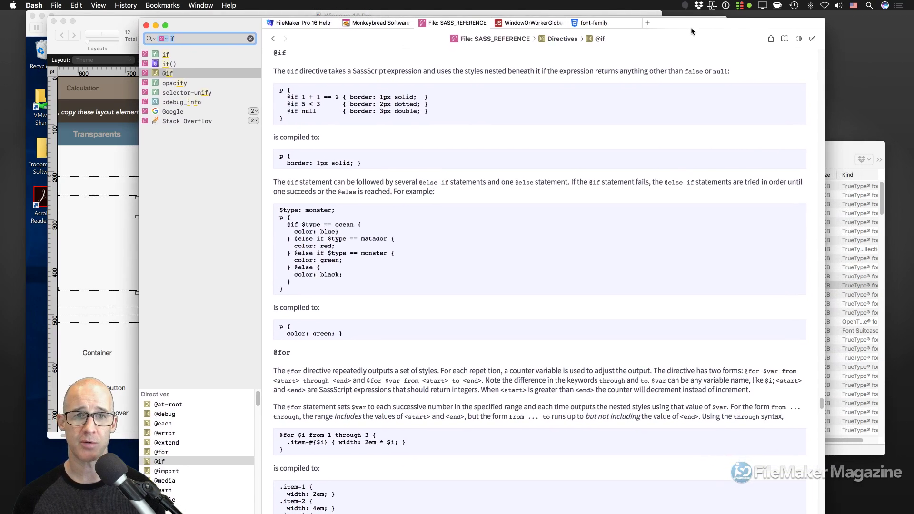
{"action": "left_click", "coordinate": [301, 25]}
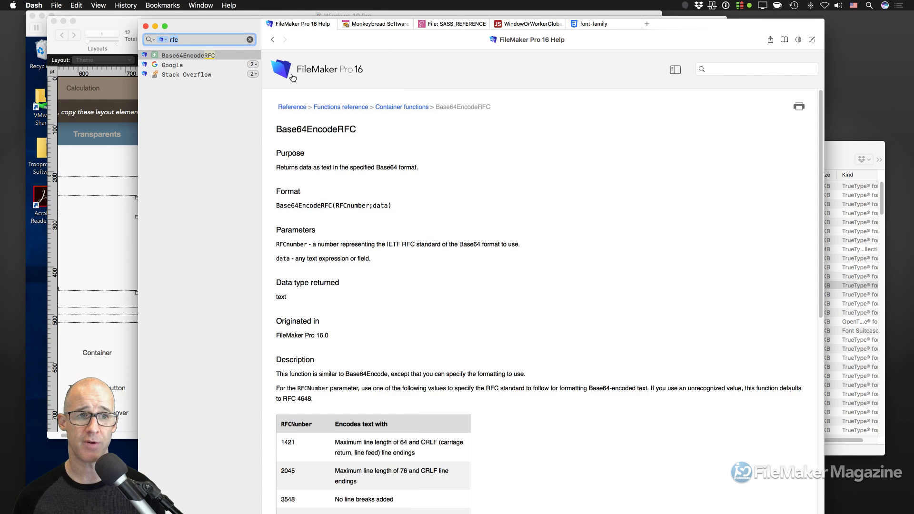
{"action": "key", "text": "BackSpace"}
{"action": "key", "text": "BackSpace"}
{"action": "key", "text": "BackSpace"}
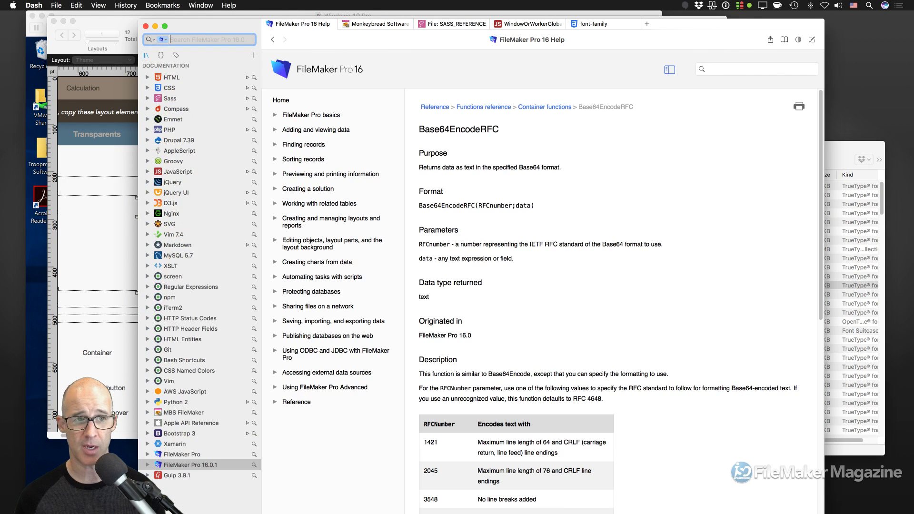
{"action": "type", "text": "platfor"}
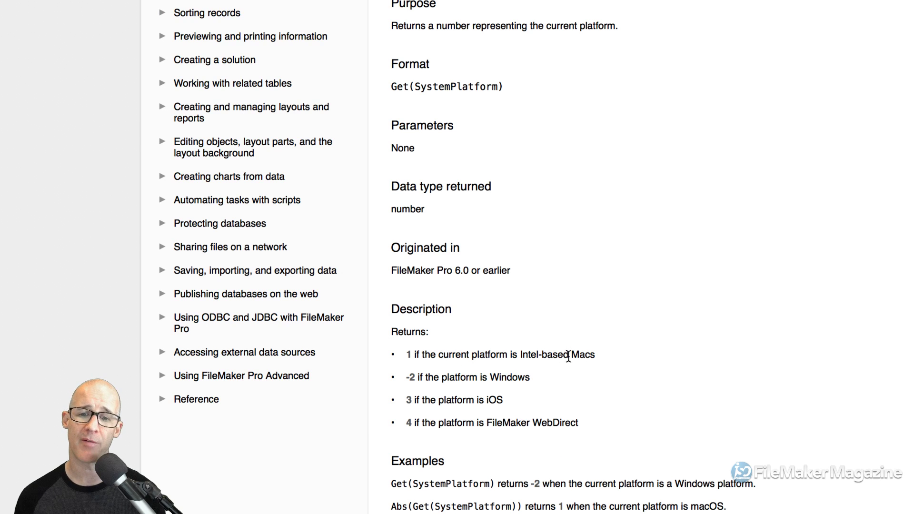
Step: Highlight the Windows return value and the Abs and Get(SystemPlatform) examples on the help page, and close the documentation window
{"action": "left_click_drag", "start_coordinate": [406, 377], "coordinate": [416, 378]}
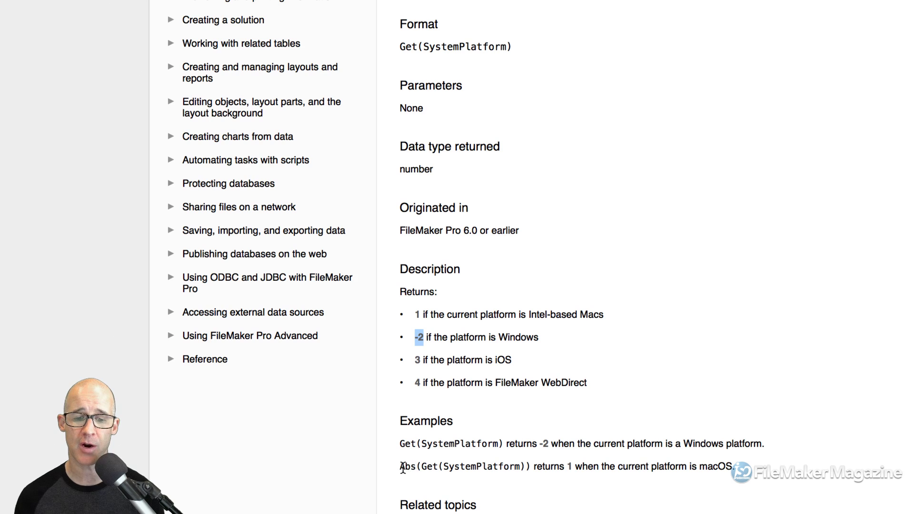
{"action": "left_click_drag", "start_coordinate": [402, 468], "coordinate": [425, 473]}
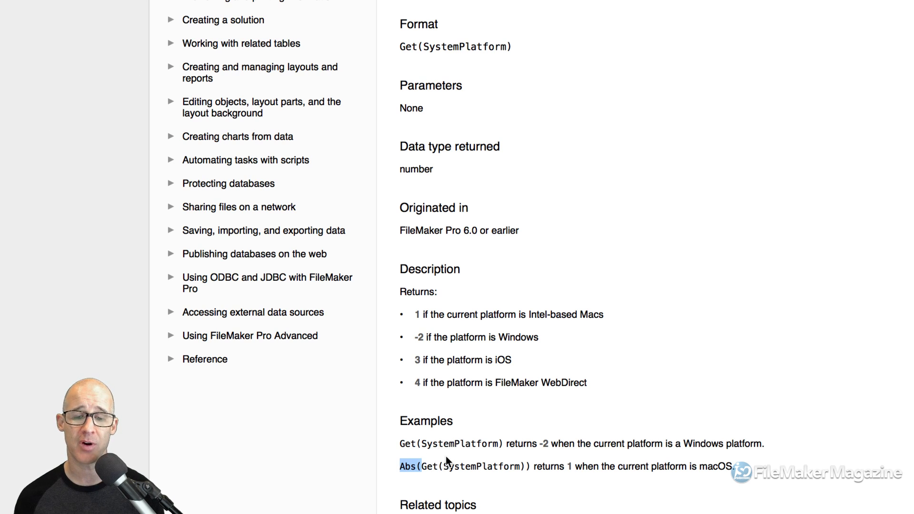
{"action": "left_click_drag", "start_coordinate": [400, 444], "coordinate": [503, 445]}
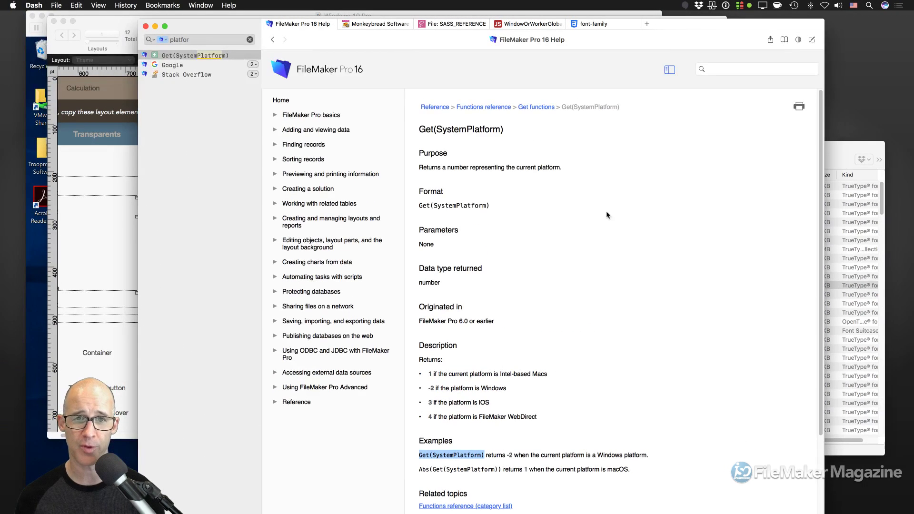
{"action": "key", "text": "super+w"}
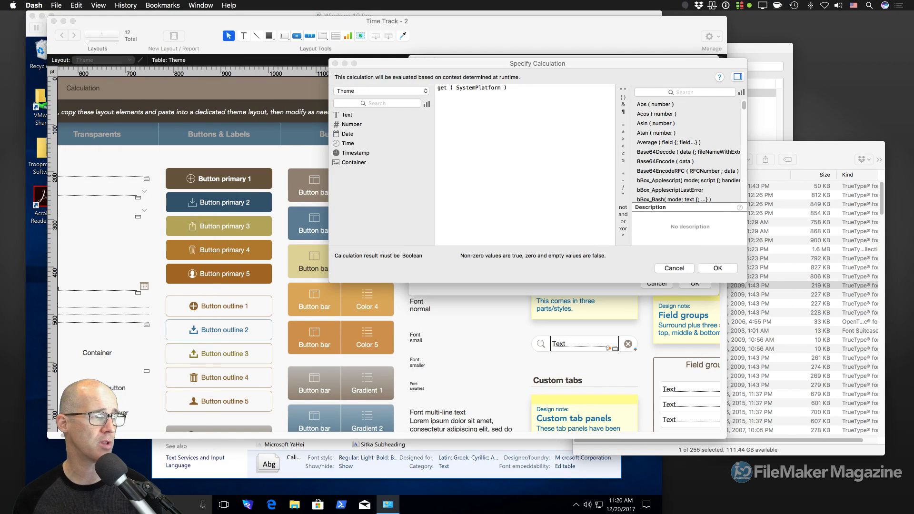
Step: Back in FileMaker Pro, complete the condition's formula as abs ( get ( SystemPlatform ) ) = 2 and accept it
{"action": "left_click", "coordinate": [453, 202]}
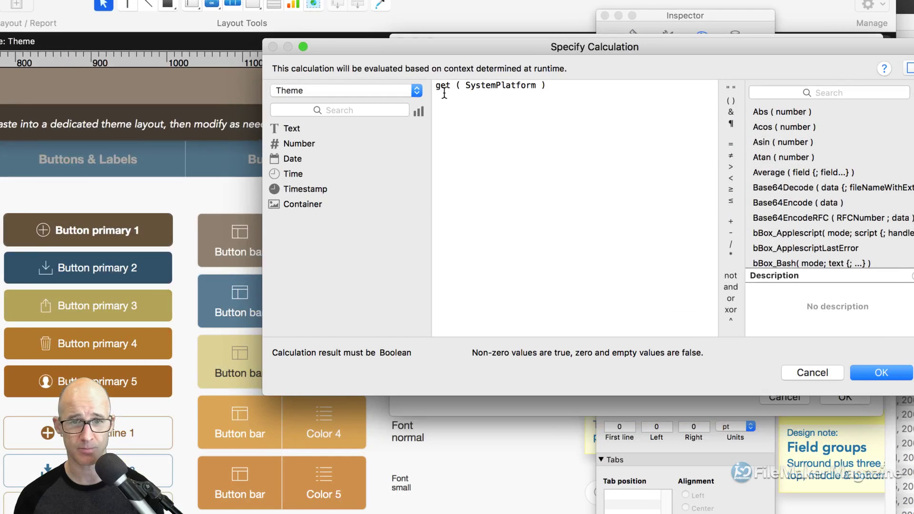
{"action": "type", "text": "abs ("}
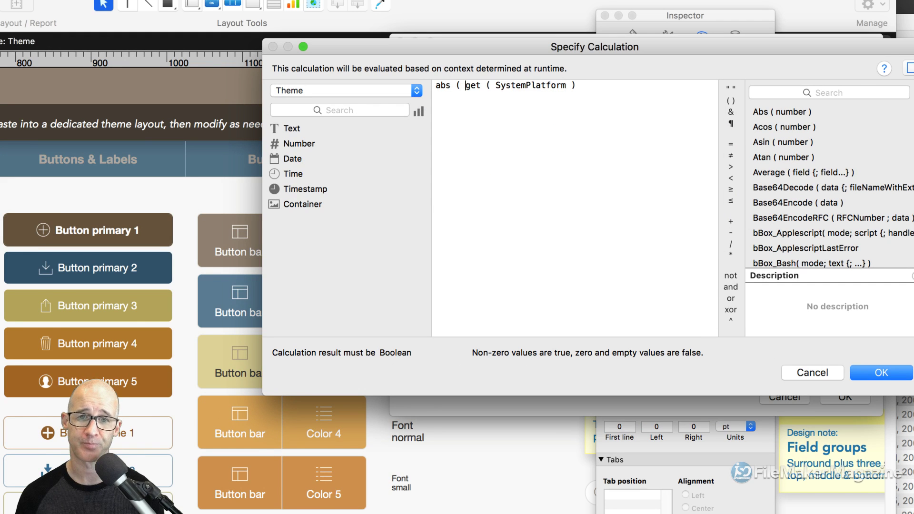
{"action": "left_click", "coordinate": [581, 85]}
{"action": "type", "text": ") = 2"}
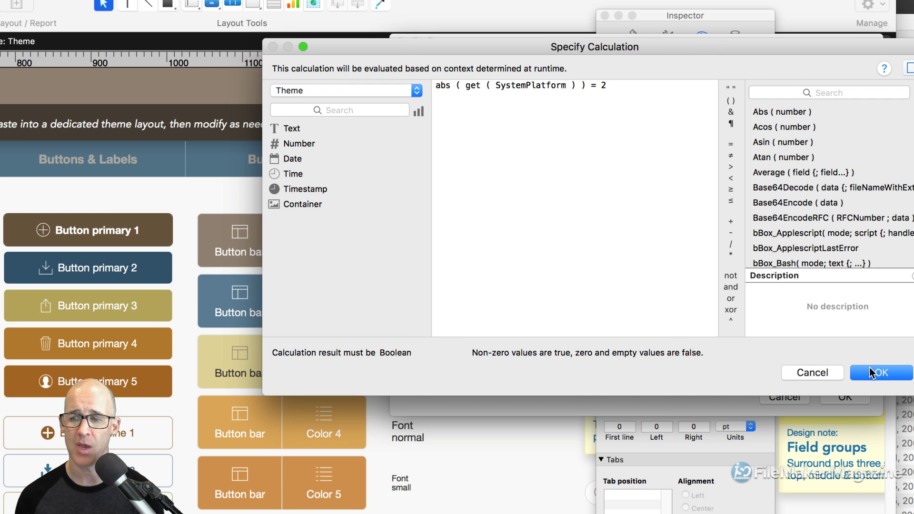
{"action": "left_click", "coordinate": [871, 373]}
{"action": "left_click_drag", "start_coordinate": [604, 35], "coordinate": [445, 34]}
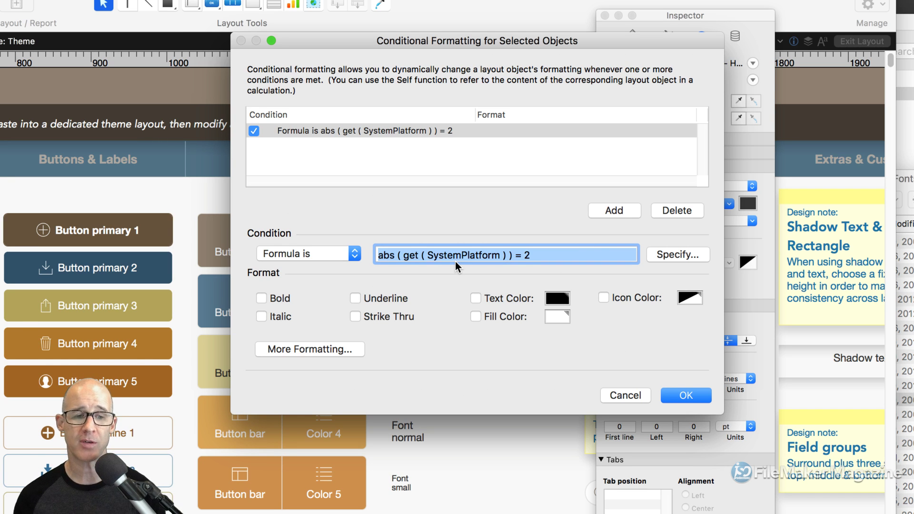
Step: Set the condition's text format to the Calibri font and apply the conditional formatting
{"action": "left_click", "coordinate": [335, 350]}
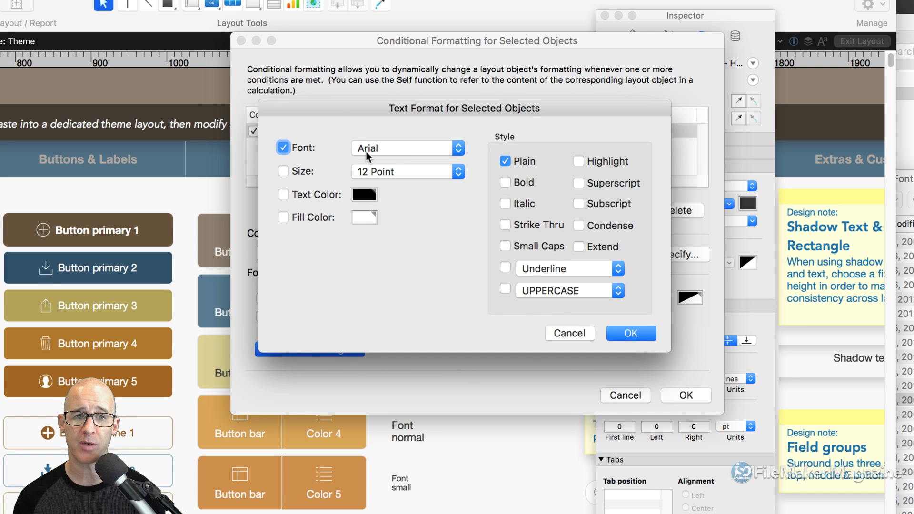
{"action": "left_click", "coordinate": [389, 146]}
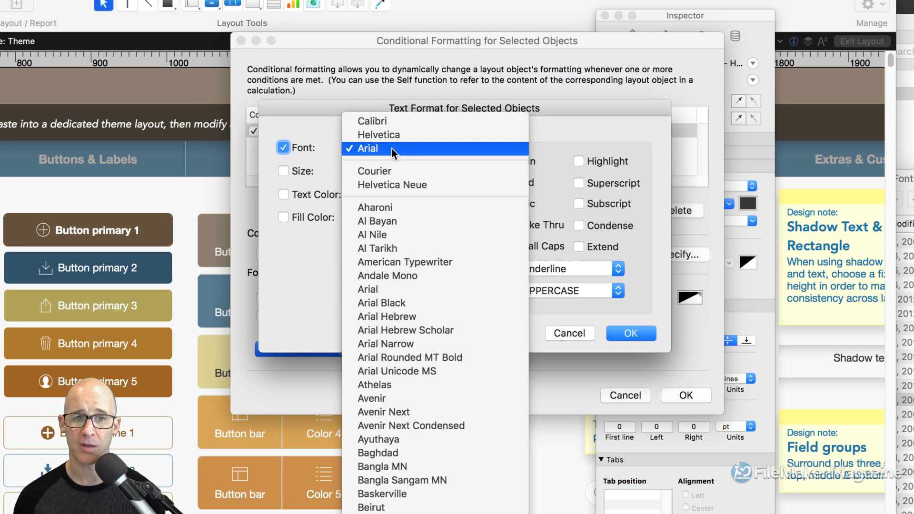
{"action": "left_click", "coordinate": [393, 121]}
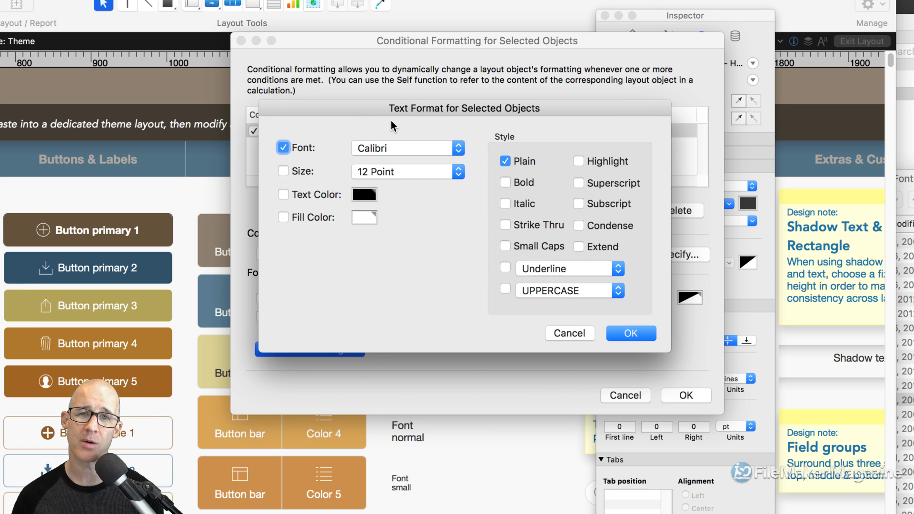
{"action": "left_click", "coordinate": [630, 335]}
{"action": "left_click", "coordinate": [693, 396]}
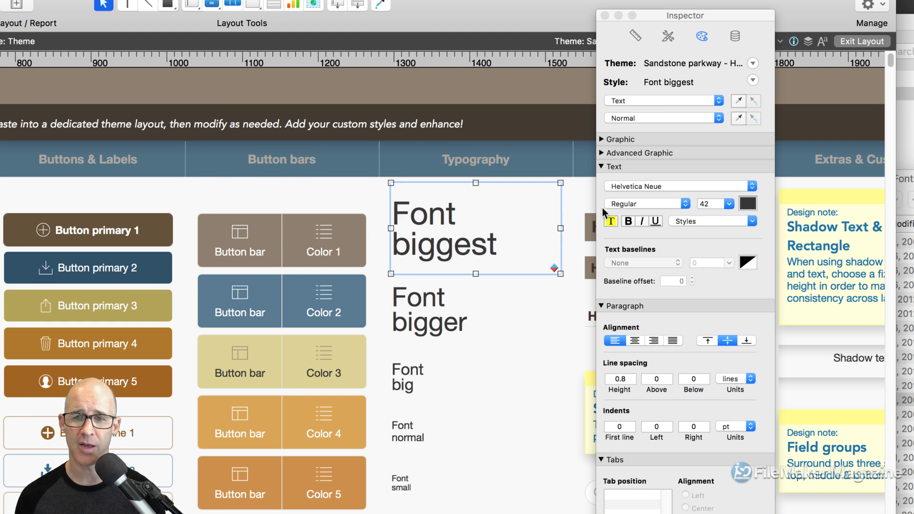
{"action": "right_click", "coordinate": [479, 222]}
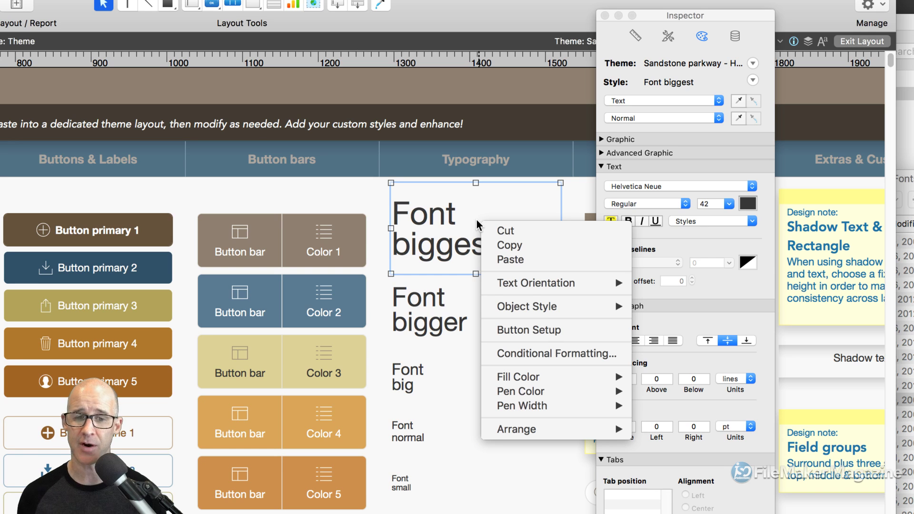
{"action": "left_click", "coordinate": [397, 252]}
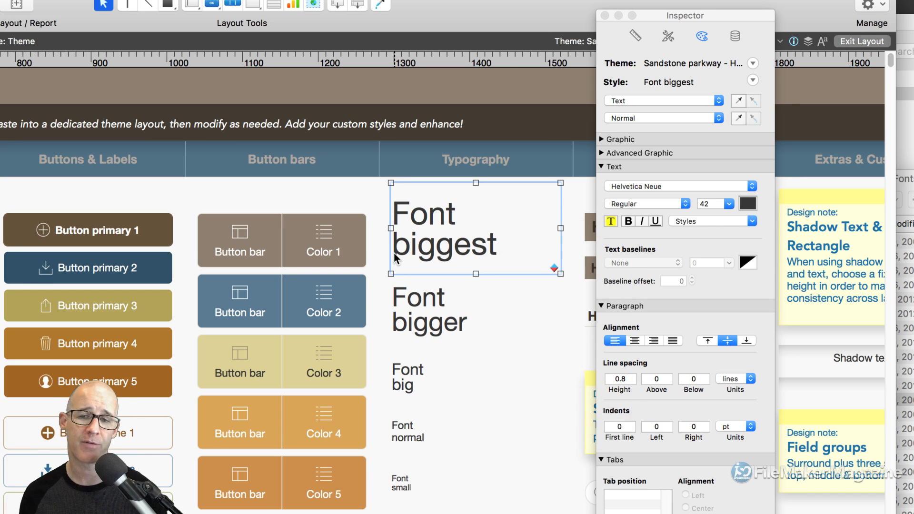
Step: Try the Times font on the Font biggest sample and return it to Helvetica Neue
{"action": "left_click", "coordinate": [642, 185]}
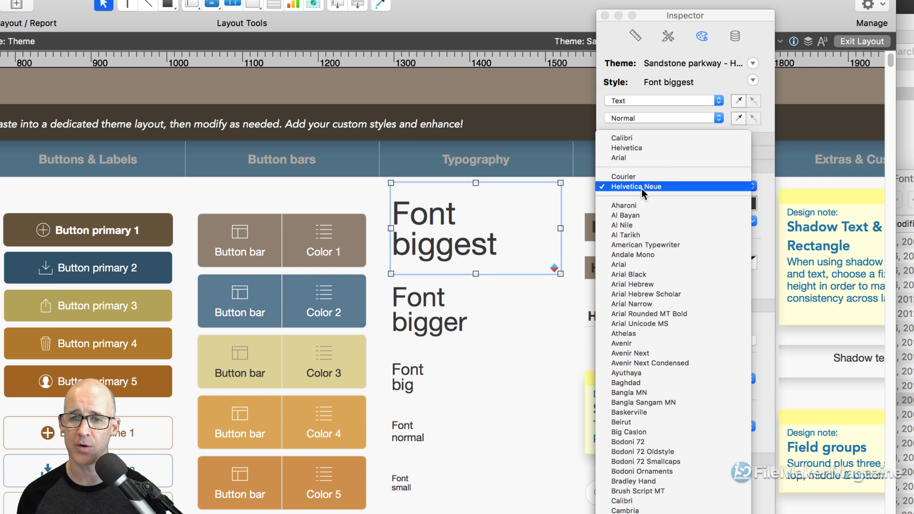
{"action": "scroll", "coordinate": [637, 304], "scroll_direction": "down", "scroll_amount": 10}
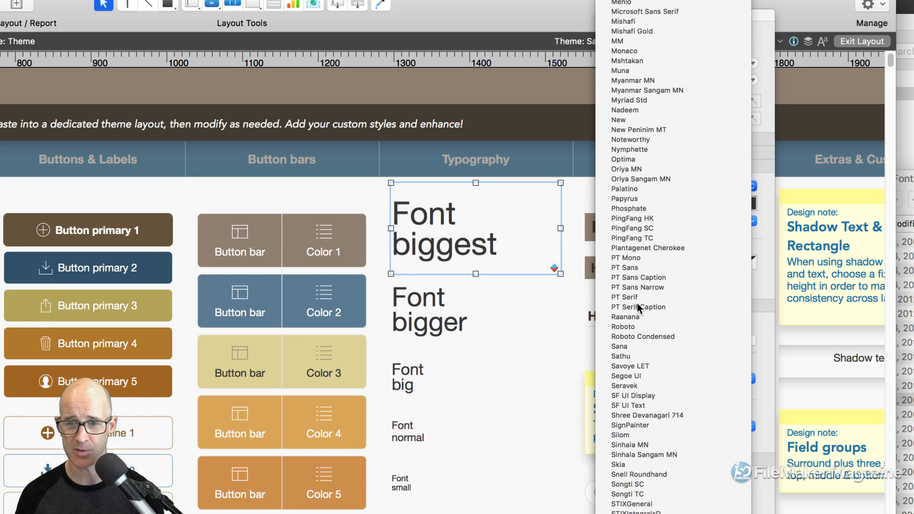
{"action": "left_click", "coordinate": [637, 305]}
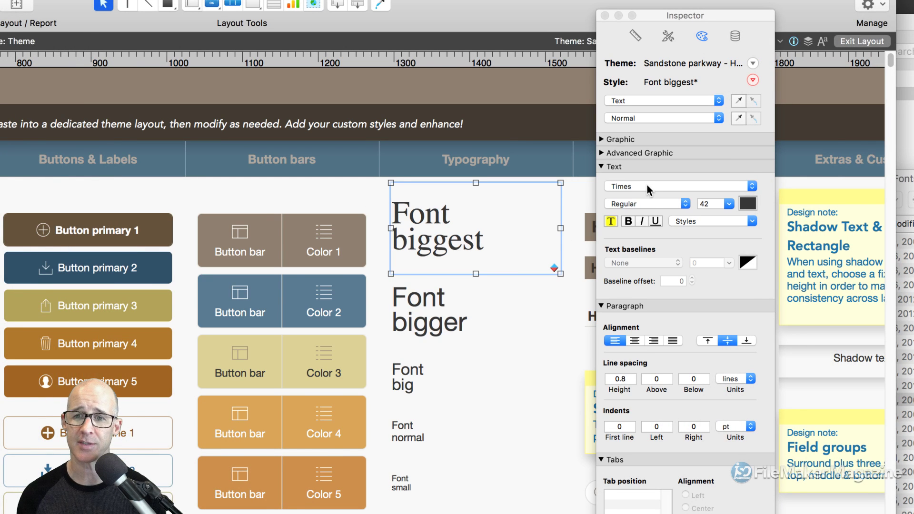
{"action": "left_click", "coordinate": [649, 187]}
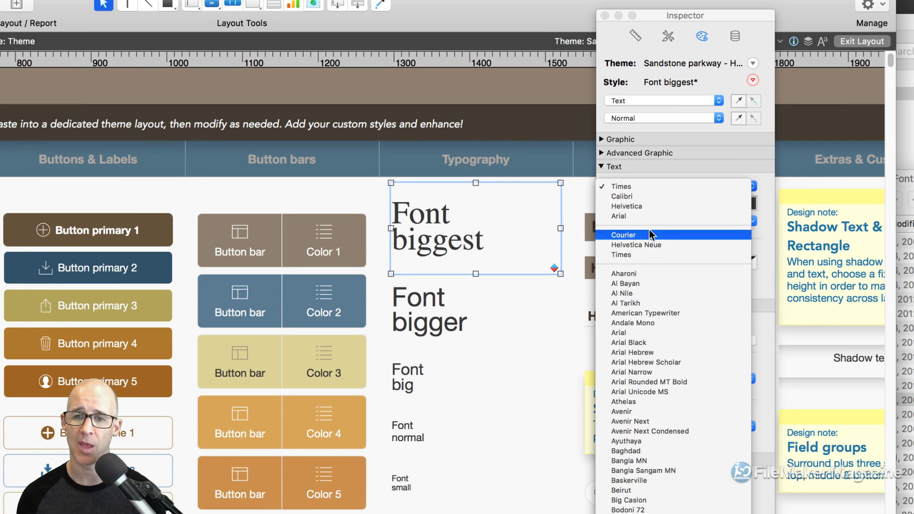
{"action": "left_click", "coordinate": [651, 244]}
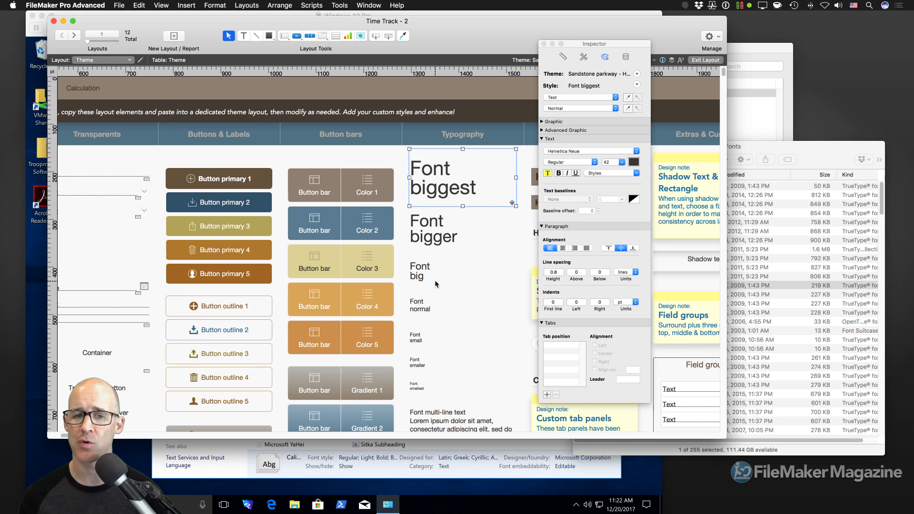
Step: Duplicate the Font biggest sample and place the copy between the Button bars and Typography columns, overlapping the original
{"action": "left_click_drag", "start_coordinate": [452, 187], "coordinate": [337, 173]}
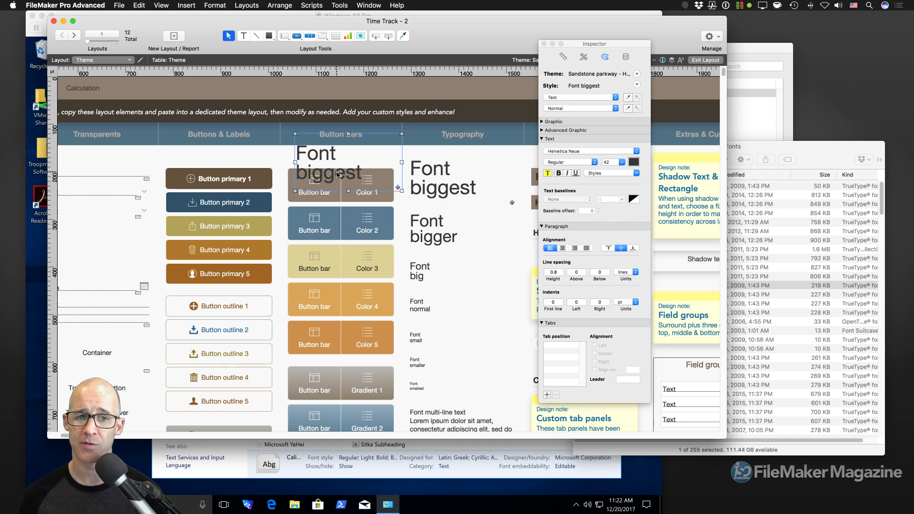
{"action": "left_click_drag", "start_coordinate": [337, 174], "coordinate": [390, 169]}
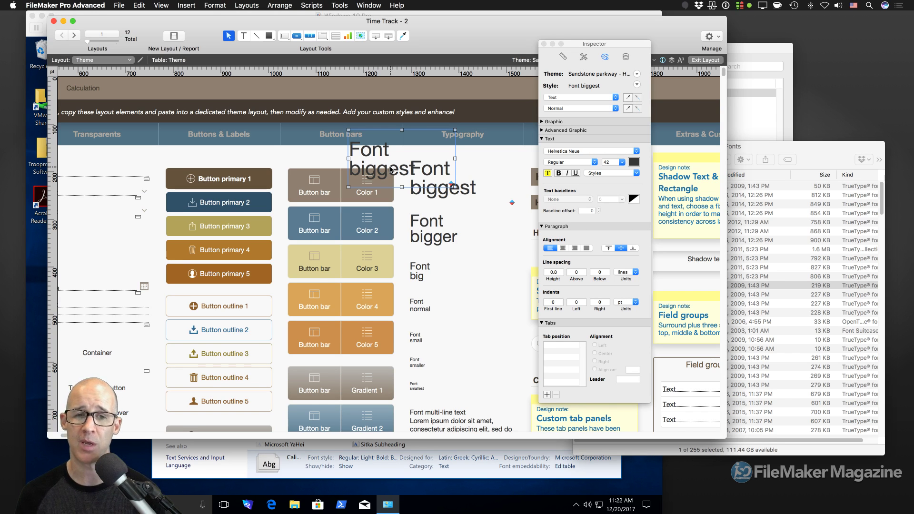
Step: Review the copy's conditional formatting formula, cancel without changes, and delete the duplicated Font biggest sample
{"action": "right_click", "coordinate": [390, 170]}
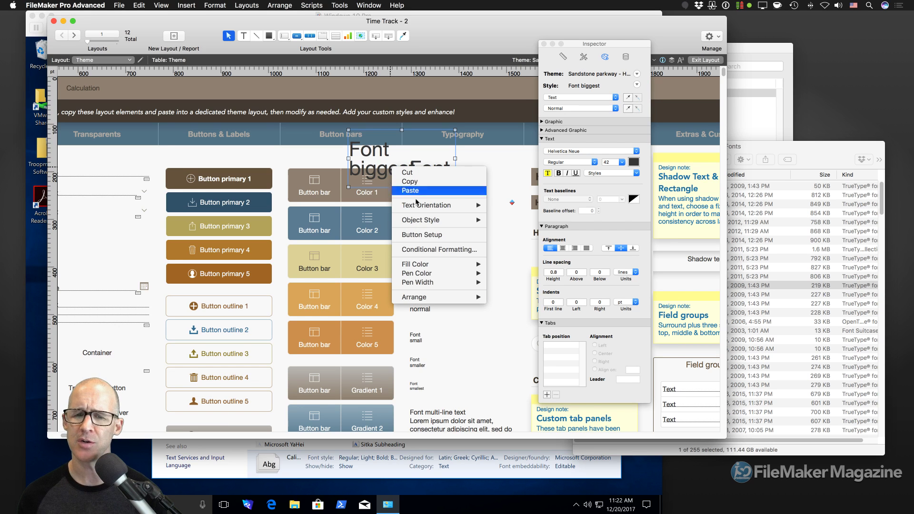
{"action": "left_click", "coordinate": [440, 246]}
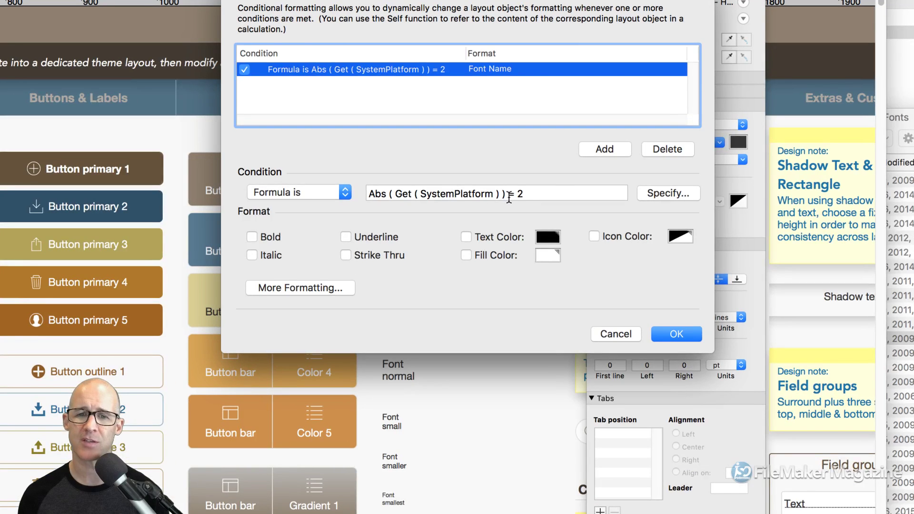
{"action": "left_click", "coordinate": [499, 194]}
{"action": "left_click", "coordinate": [524, 193]}
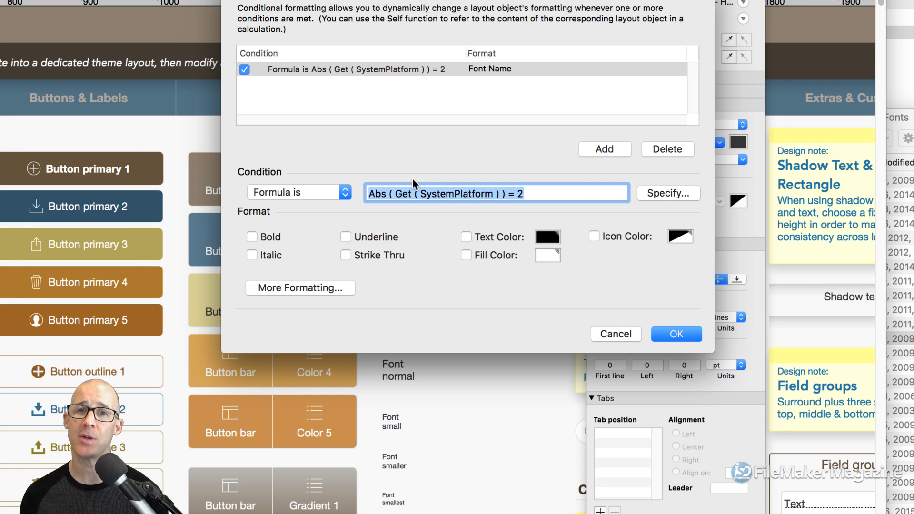
{"action": "left_click", "coordinate": [628, 336]}
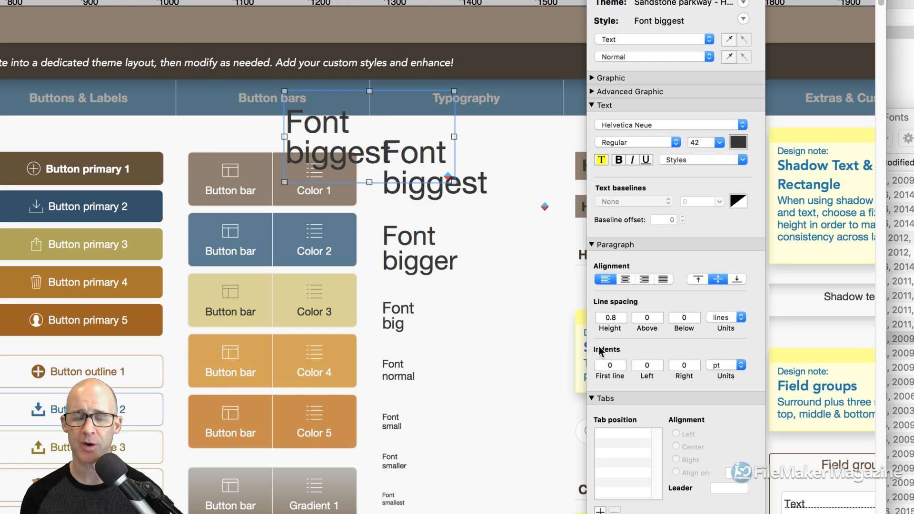
{"action": "left_click", "coordinate": [377, 148]}
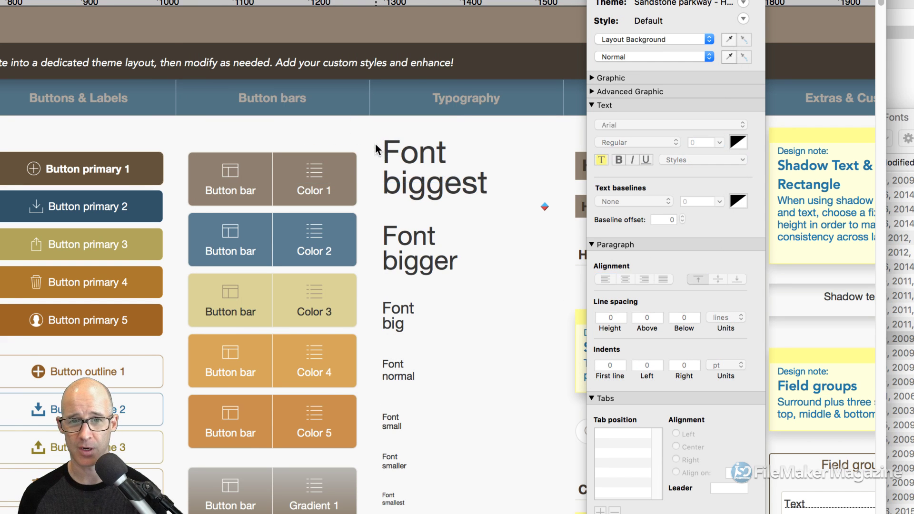
{"action": "left_click", "coordinate": [443, 188]}
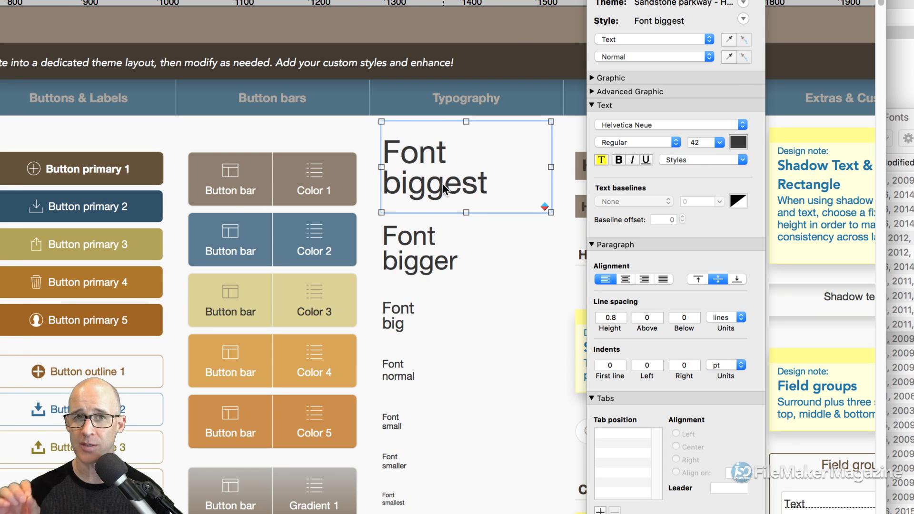
Step: Add a conditional formatting condition to the Font bigger sample with the formula true
{"action": "right_click", "coordinate": [427, 254]}
{"action": "left_click", "coordinate": [483, 384]}
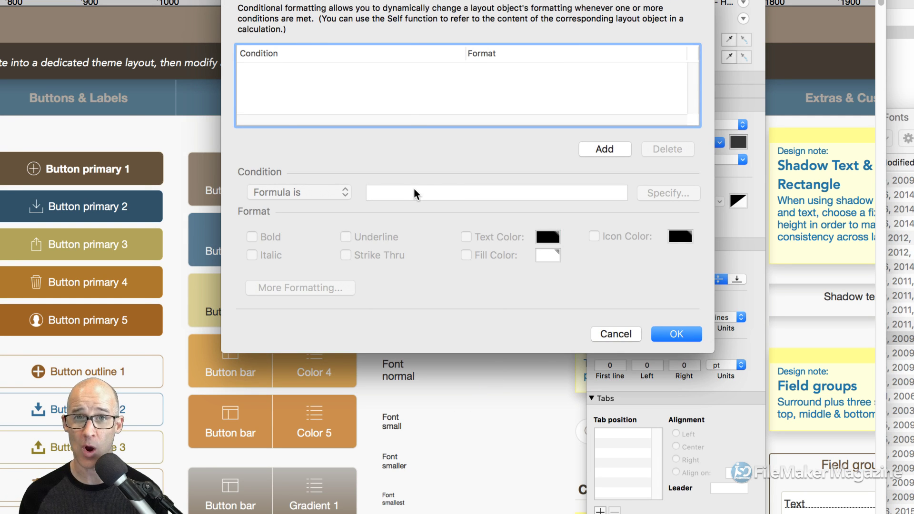
{"action": "left_click", "coordinate": [604, 149]}
{"action": "left_click", "coordinate": [387, 193]}
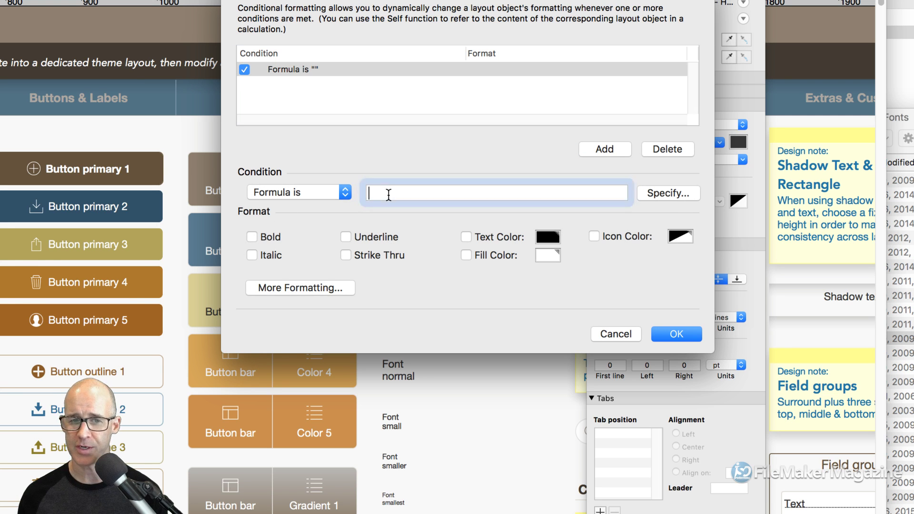
{"action": "type", "text": "true"}
Step: Give the Font bigger condition a blue text color, apply it, and preview the layout in Browse mode before returning to Layout mode
{"action": "left_click", "coordinate": [466, 255]}
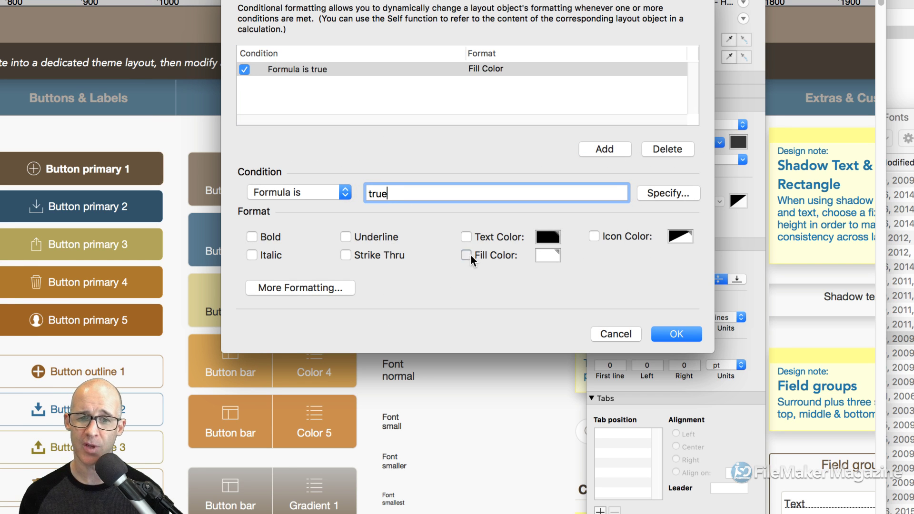
{"action": "left_click", "coordinate": [466, 255]}
{"action": "left_click", "coordinate": [467, 237]}
{"action": "left_click", "coordinate": [548, 236]}
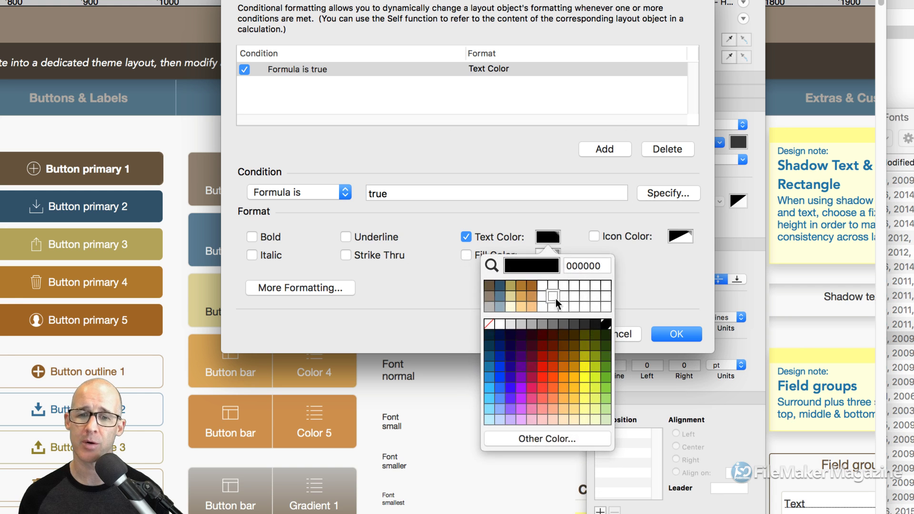
{"action": "left_click", "coordinate": [499, 378]}
{"action": "left_click", "coordinate": [672, 336]}
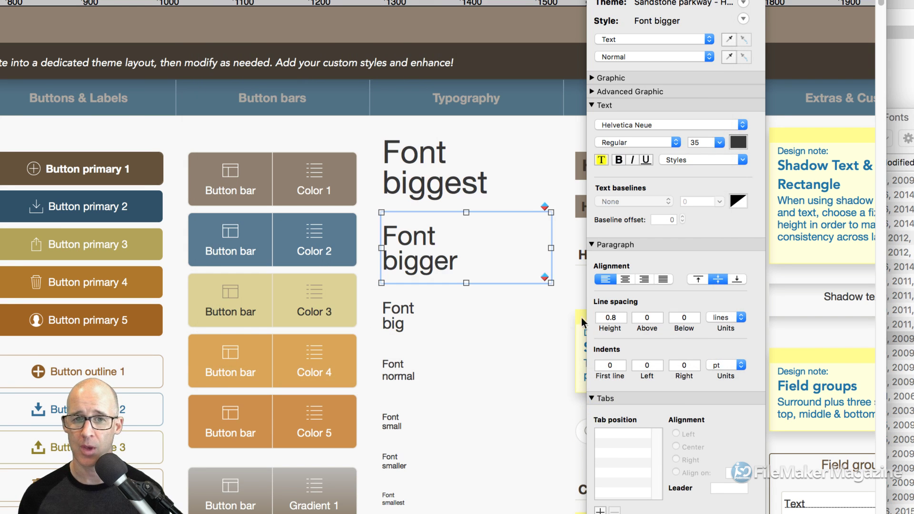
{"action": "key", "text": "super+b"}
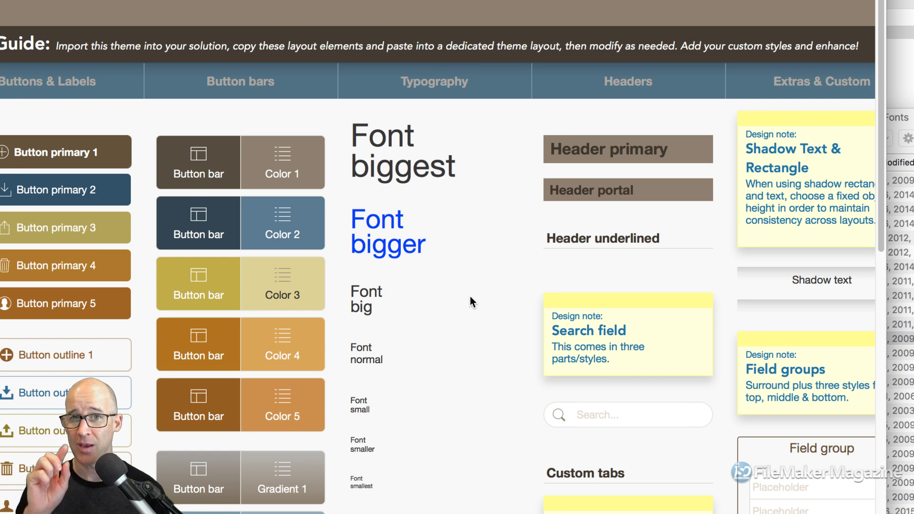
{"action": "key", "text": "super+l"}
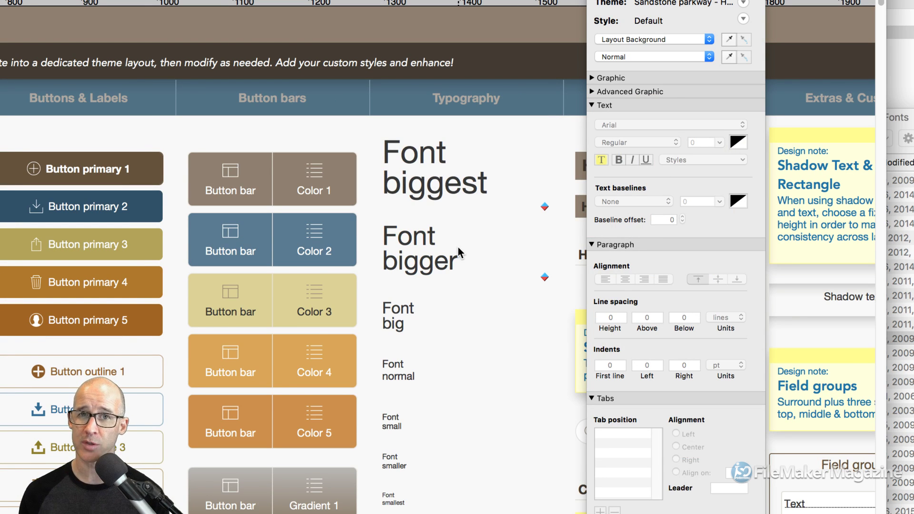
Step: Select all seven samples from Font biggest to Font smallest, open conditional formatting for them together, and cancel without adding a condition
{"action": "left_click", "coordinate": [434, 193]}
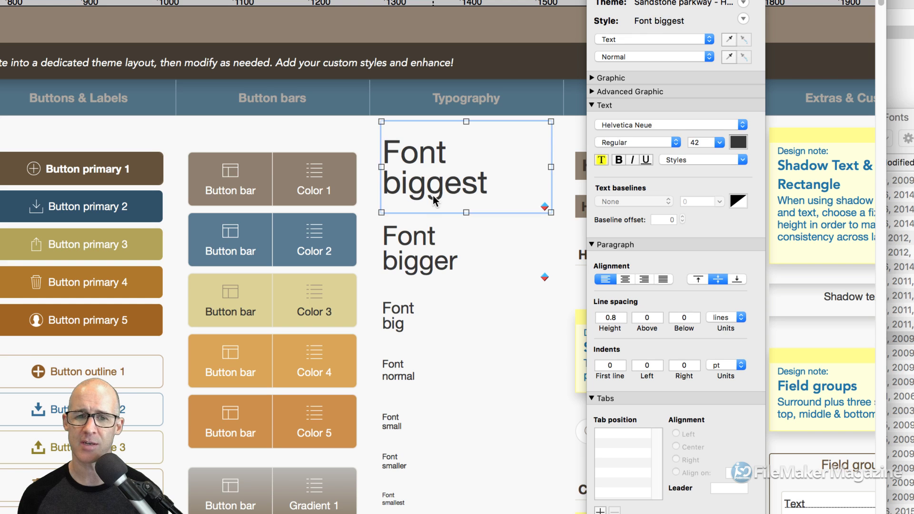
{"action": "left_click", "coordinate": [430, 245], "text": "shift"}
{"action": "left_click", "coordinate": [434, 313], "text": "shift"}
{"action": "left_click", "coordinate": [429, 374], "text": "shift"}
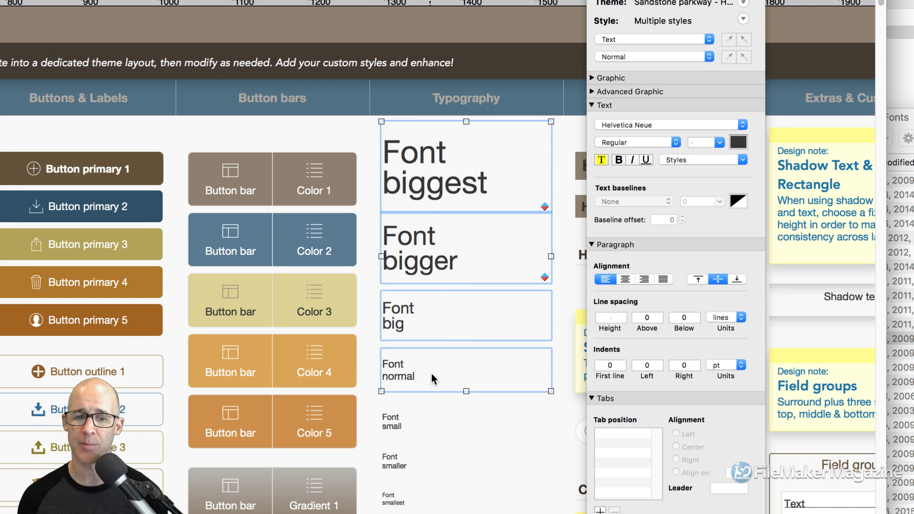
{"action": "left_click", "coordinate": [416, 428], "text": "shift"}
{"action": "left_click", "coordinate": [417, 464], "text": "shift"}
{"action": "scroll", "coordinate": [427, 456], "scroll_direction": "down", "scroll_amount": 2}
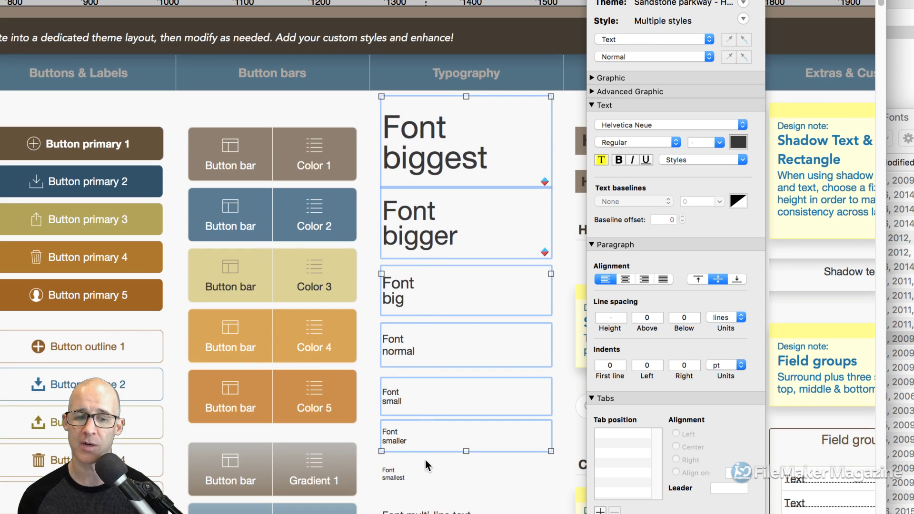
{"action": "left_click", "coordinate": [417, 473], "text": "shift"}
{"action": "right_click", "coordinate": [479, 167]}
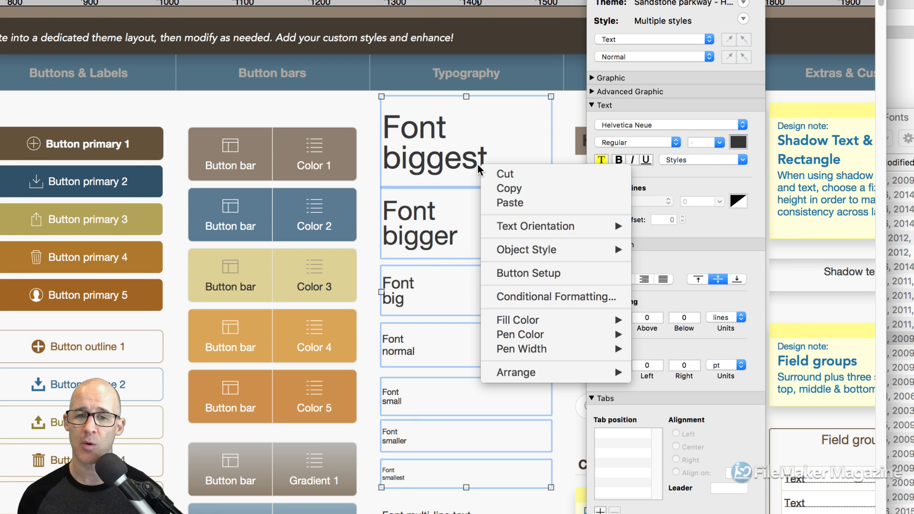
{"action": "left_click", "coordinate": [535, 296]}
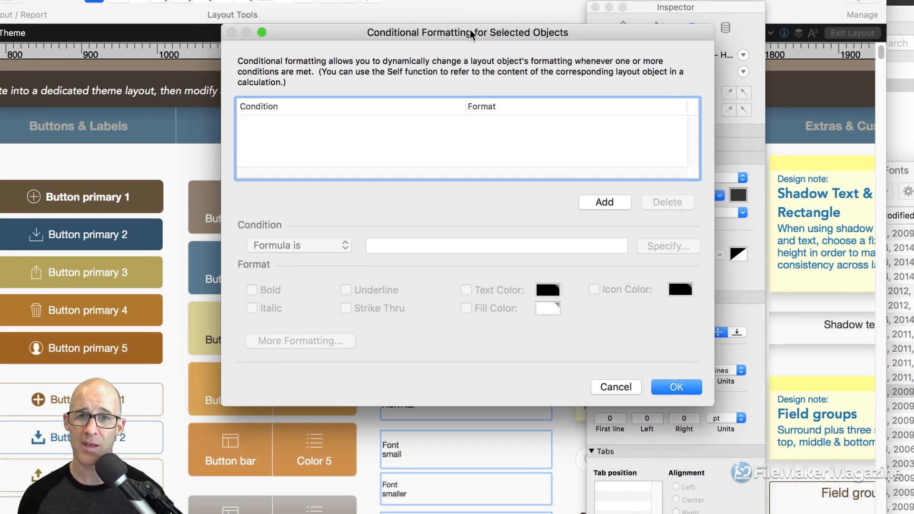
{"action": "left_click_drag", "start_coordinate": [470, 29], "coordinate": [458, 55]}
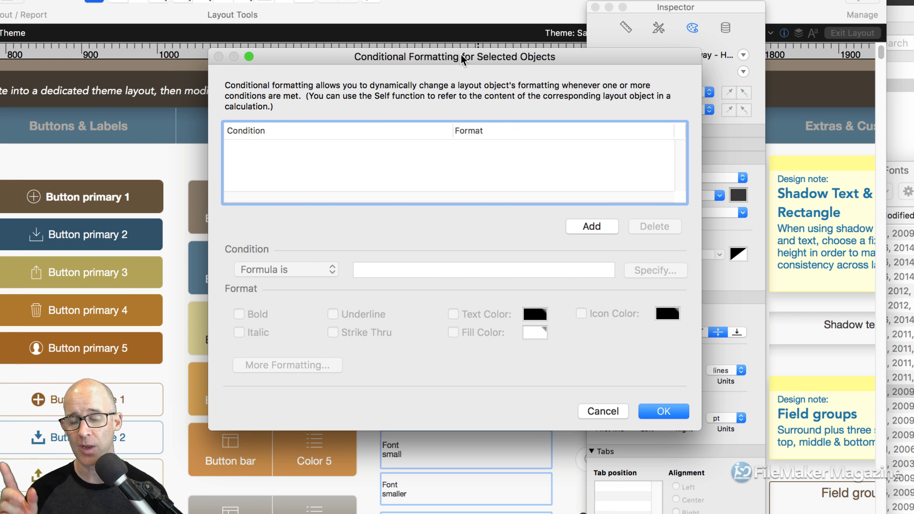
{"action": "left_click", "coordinate": [607, 413]}
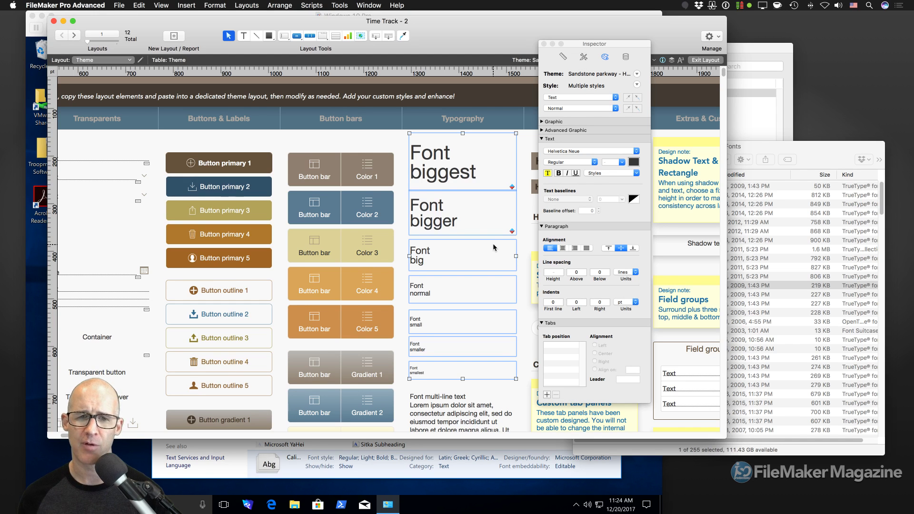
Step: Select only the Font biggest sample, show the Layout Objects list, and locate the sample's entry in it
{"action": "left_click", "coordinate": [524, 189]}
{"action": "left_click", "coordinate": [488, 183]}
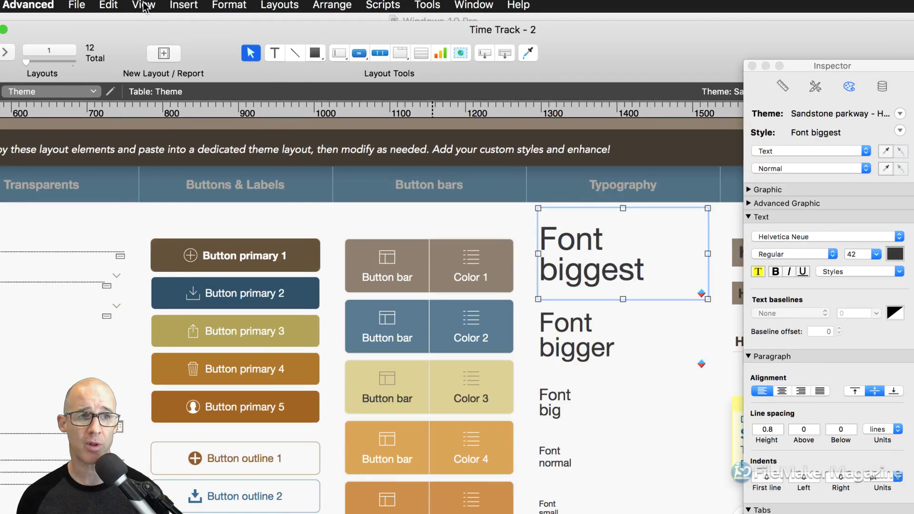
{"action": "left_click", "coordinate": [144, 7]}
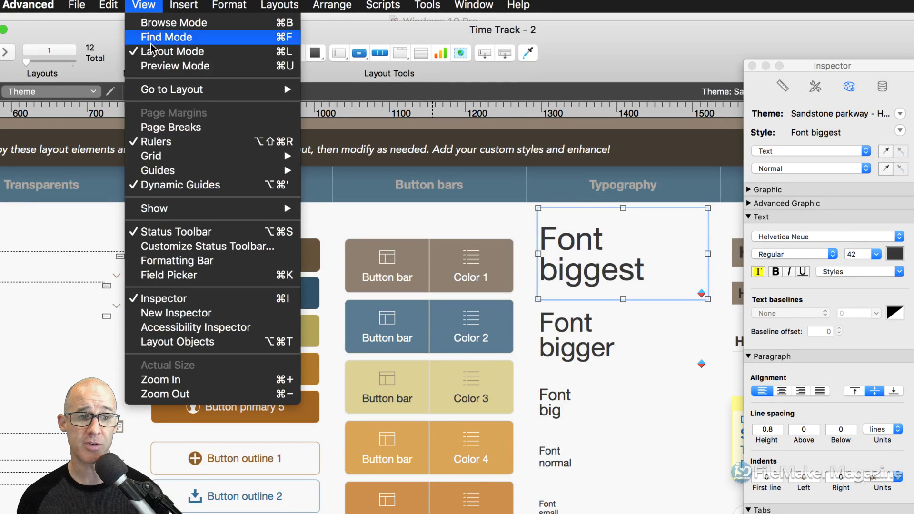
{"action": "left_click", "coordinate": [206, 342]}
{"action": "left_click_drag", "start_coordinate": [636, 140], "coordinate": [361, 105]}
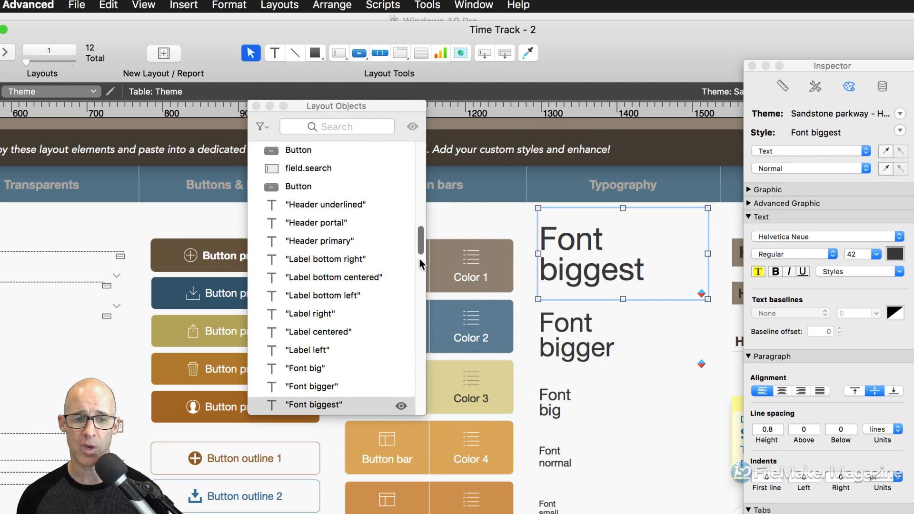
{"action": "mouse_move", "coordinate": [424, 244]}
{"action": "left_mouse_down"}
{"action": "mouse_move", "coordinate": [419, 264]}
{"action": "mouse_move", "coordinate": [422, 253]}
{"action": "left_mouse_up"}
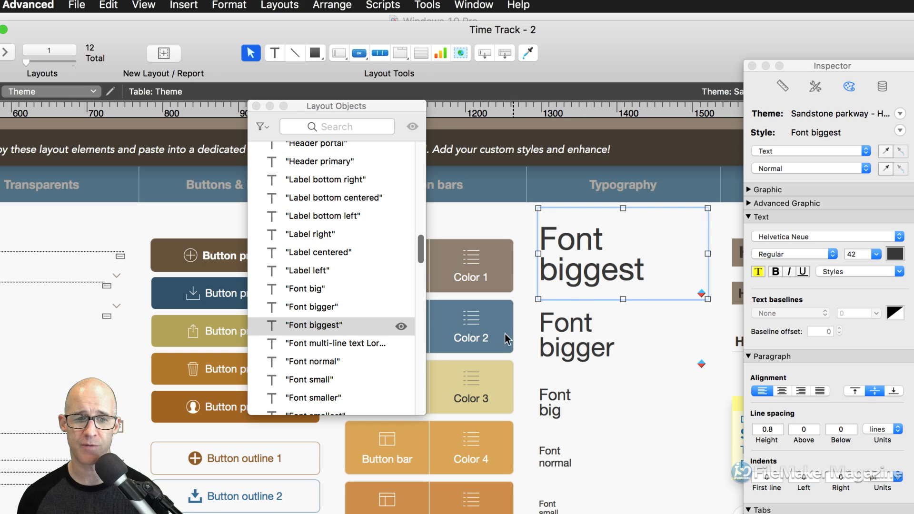
Step: Select Font big, Font bigger and Font biggest one after another from the Layout Objects list
{"action": "left_click", "coordinate": [336, 291]}
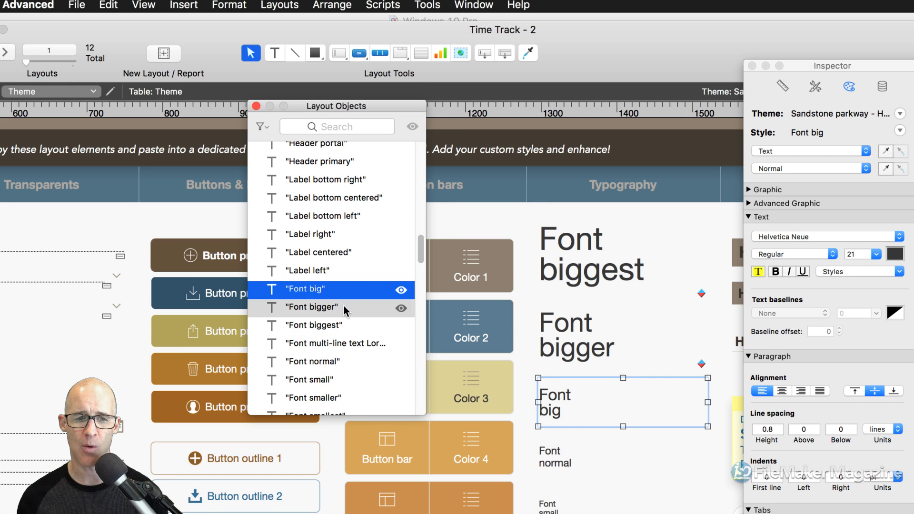
{"action": "left_click", "coordinate": [344, 306]}
{"action": "left_click", "coordinate": [348, 325]}
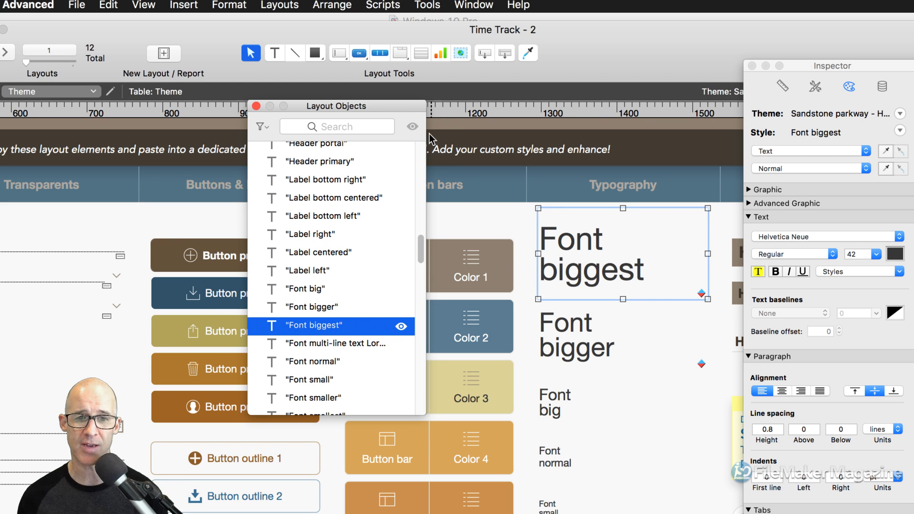
Step: Enlarge the Layout Objects window and reorder Font biggest to sit directly below Font smallest
{"action": "left_click_drag", "start_coordinate": [392, 108], "coordinate": [344, 90]}
{"action": "left_click_drag", "start_coordinate": [380, 396], "coordinate": [415, 486]}
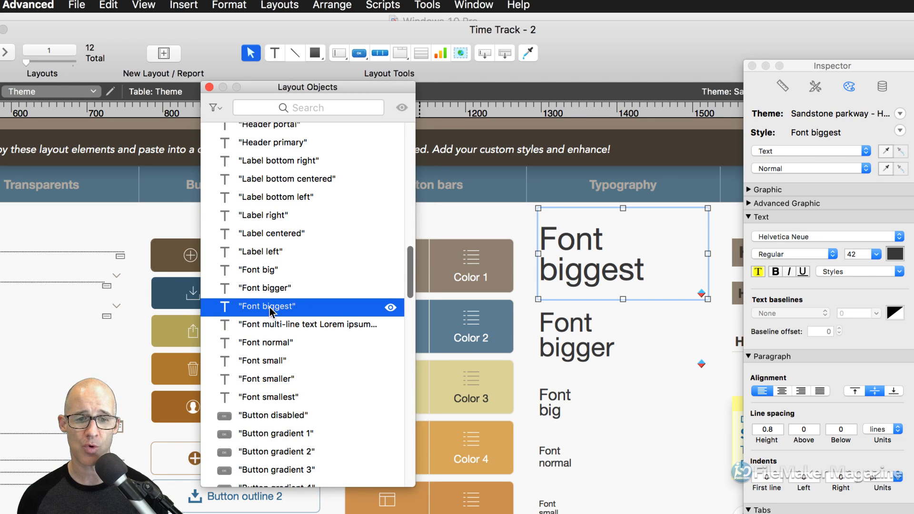
{"action": "left_click_drag", "start_coordinate": [272, 310], "coordinate": [276, 404]}
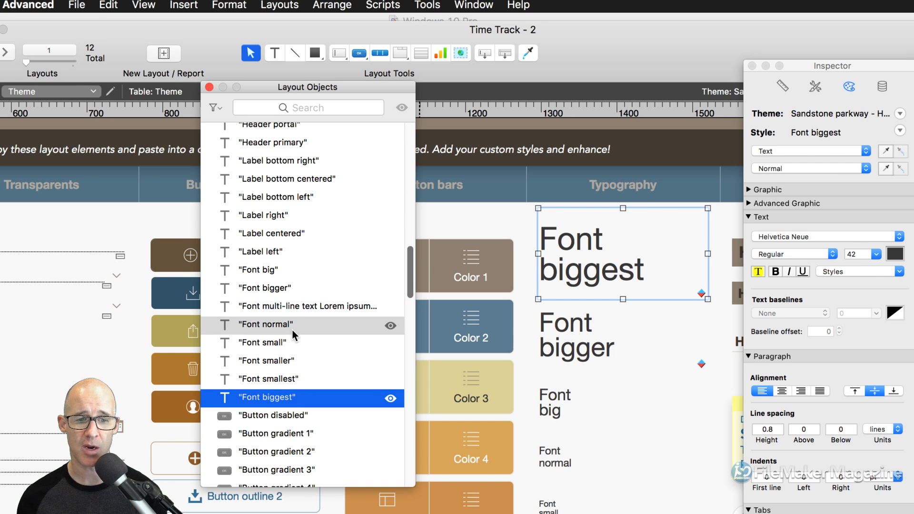
Step: Select all seven samples from Font big to Font biggest in the Layout Objects list, check their shared conditional formatting, and cancel
{"action": "left_click", "coordinate": [289, 324], "text": "super"}
{"action": "left_click", "coordinate": [292, 342], "text": "super"}
{"action": "left_click", "coordinate": [294, 361], "text": "super"}
{"action": "left_click", "coordinate": [296, 379], "text": "super"}
{"action": "left_click", "coordinate": [280, 288], "text": "super"}
{"action": "left_click", "coordinate": [280, 269], "text": "super"}
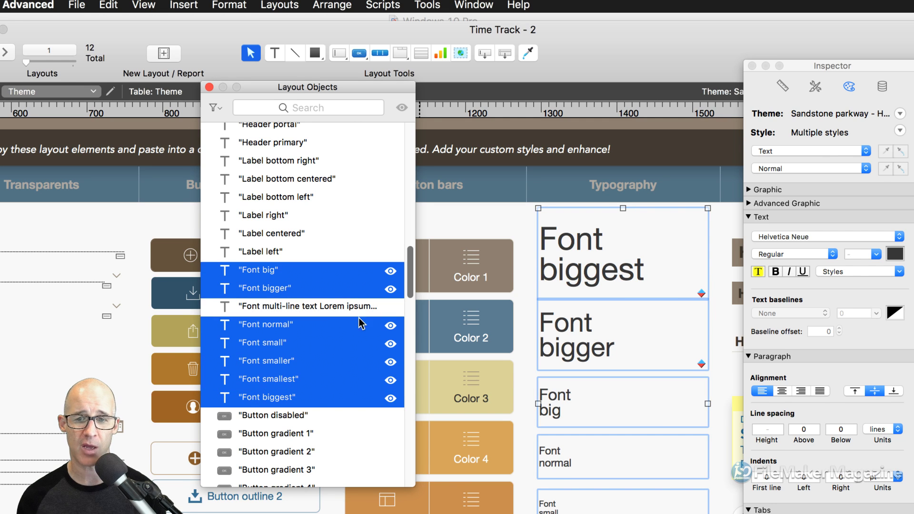
{"action": "right_click", "coordinate": [624, 280]}
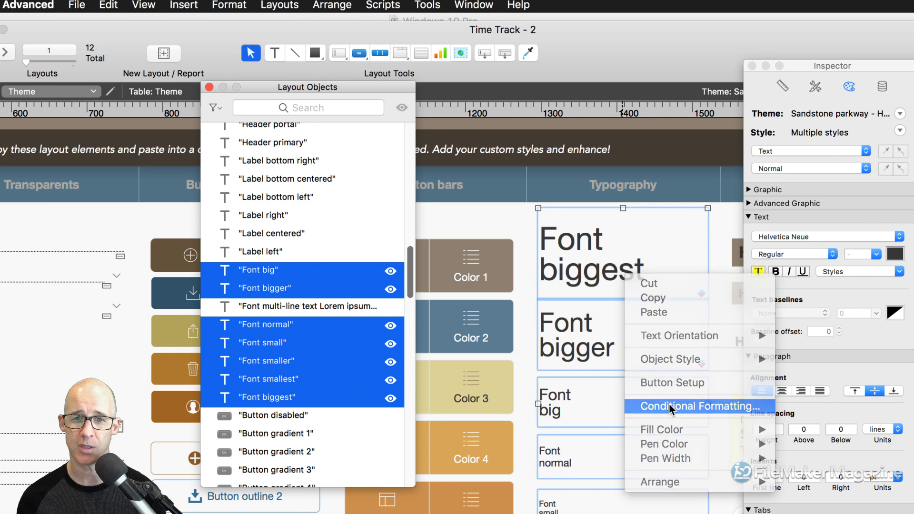
{"action": "left_click", "coordinate": [669, 404]}
{"action": "left_click", "coordinate": [768, 473]}
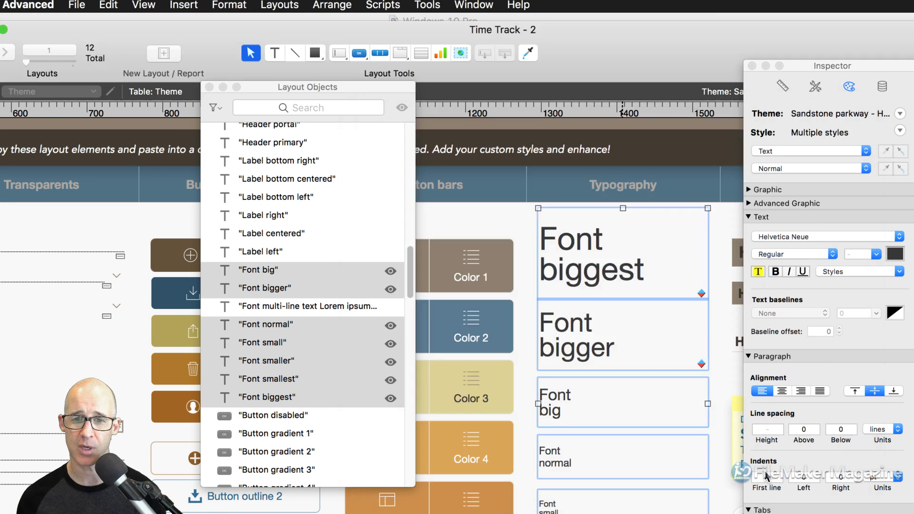
Step: Reorder Font biggest to sit directly above Font big in the Layout Objects list
{"action": "left_click", "coordinate": [305, 307]}
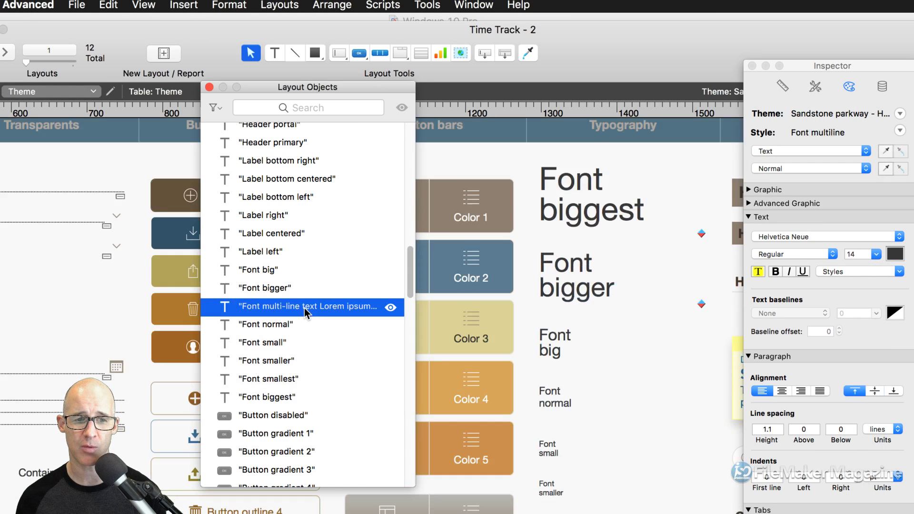
{"action": "left_click_drag", "start_coordinate": [278, 399], "coordinate": [299, 267]}
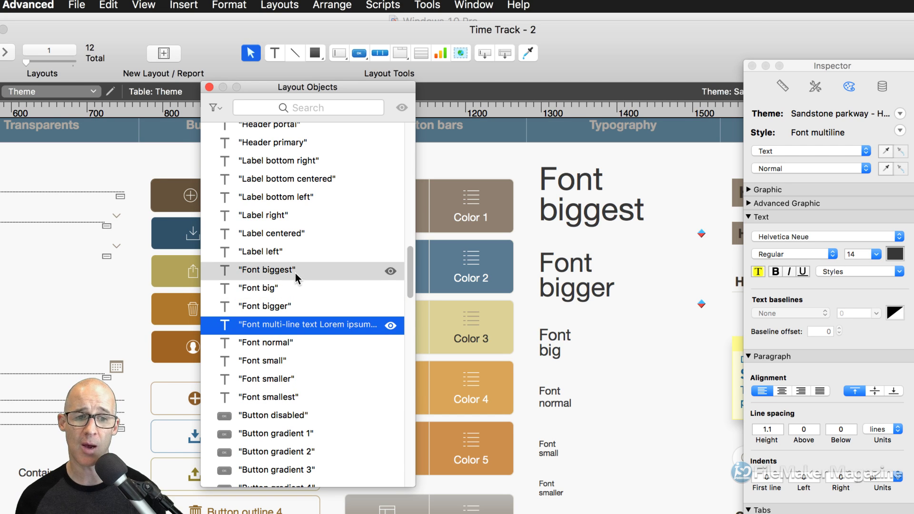
Step: Select the seven samples from Font biggest to Font smallest, excluding the multi-line text, and review their shared conditional formatting
{"action": "left_click", "coordinate": [296, 271]}
{"action": "left_click", "coordinate": [305, 289], "text": "shift"}
{"action": "left_click", "coordinate": [313, 307], "text": "shift"}
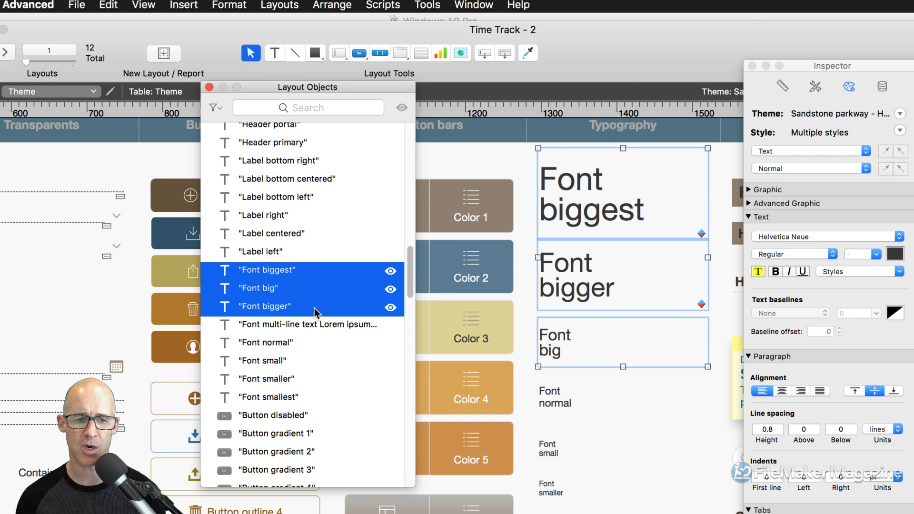
{"action": "left_click", "coordinate": [310, 344], "text": "shift"}
{"action": "left_click", "coordinate": [315, 361], "text": "shift"}
{"action": "left_click", "coordinate": [320, 379], "text": "shift"}
{"action": "left_click", "coordinate": [320, 397], "text": "shift"}
{"action": "right_click", "coordinate": [322, 271]}
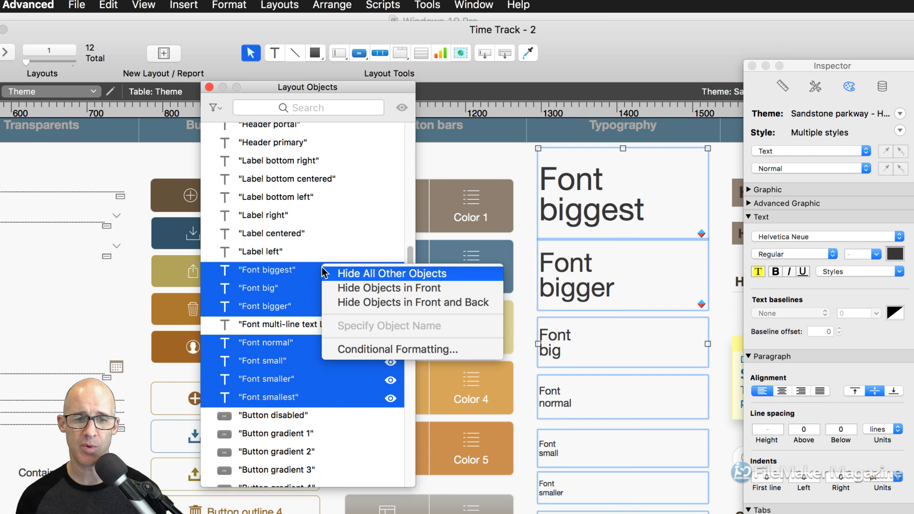
{"action": "left_click", "coordinate": [379, 344]}
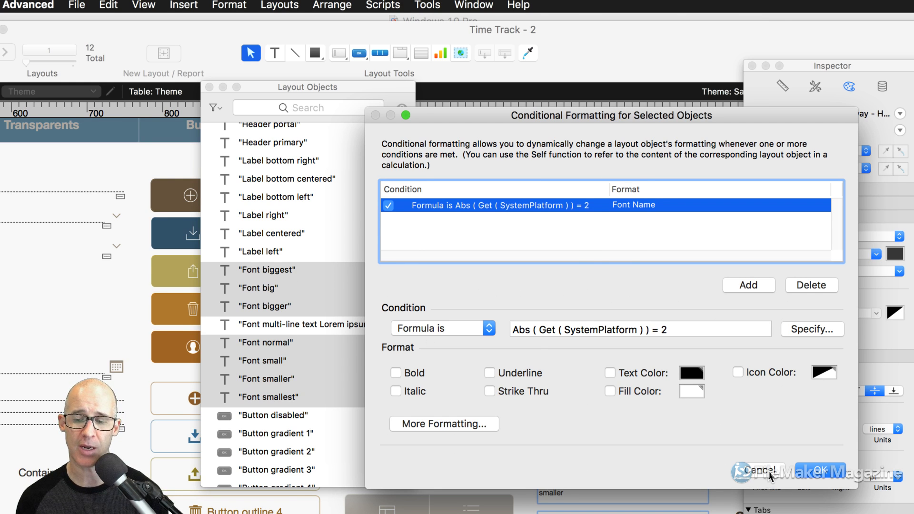
{"action": "left_click", "coordinate": [820, 470]}
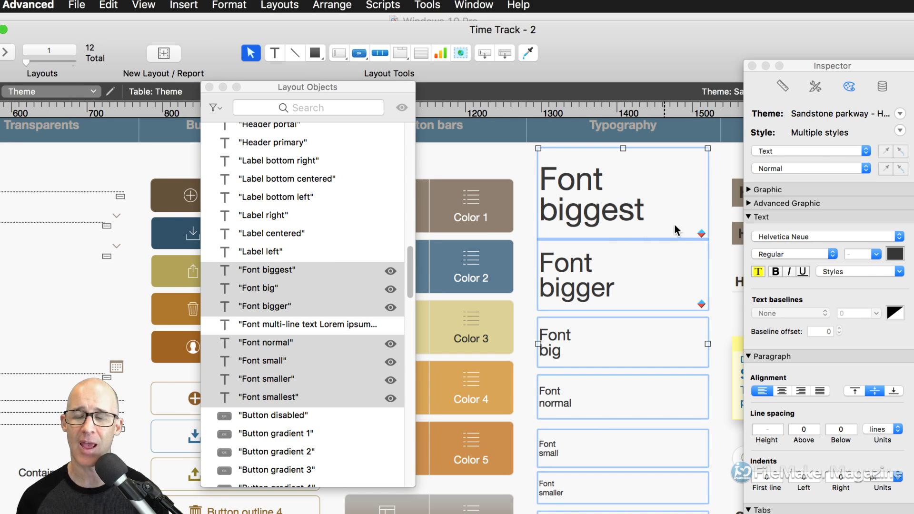
Step: Apply the Abs ( Get ( SystemPlatform ) ) = 2 font name condition to all seven selected font samples
{"action": "right_click", "coordinate": [594, 196]}
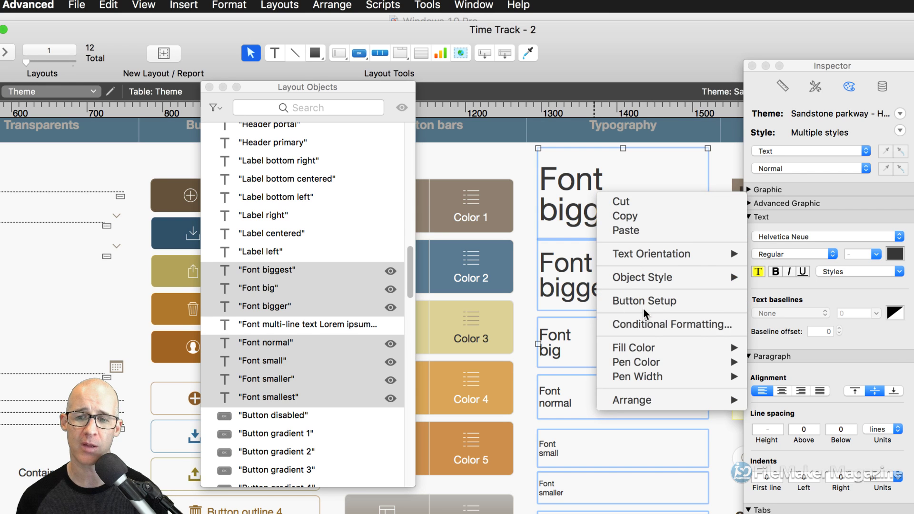
{"action": "left_click", "coordinate": [646, 324]}
{"action": "left_click_drag", "start_coordinate": [628, 120], "coordinate": [562, 91]}
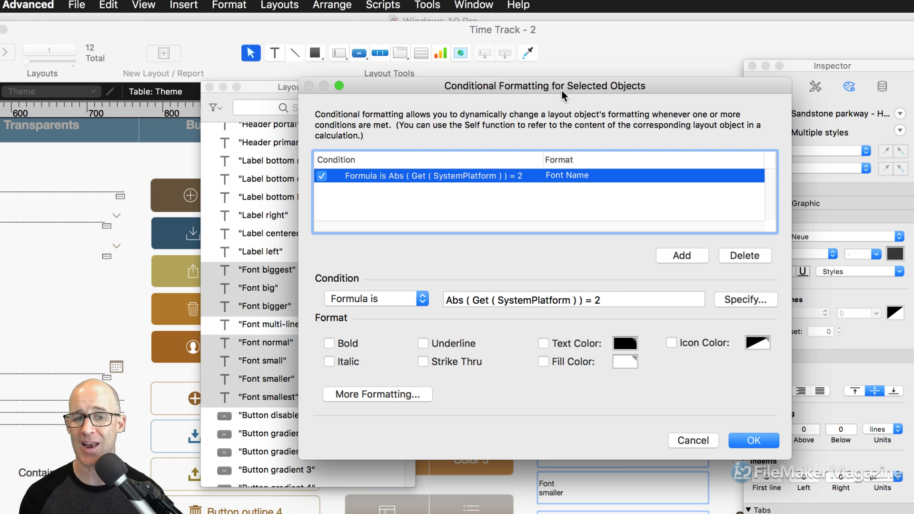
{"action": "left_click", "coordinate": [758, 442]}
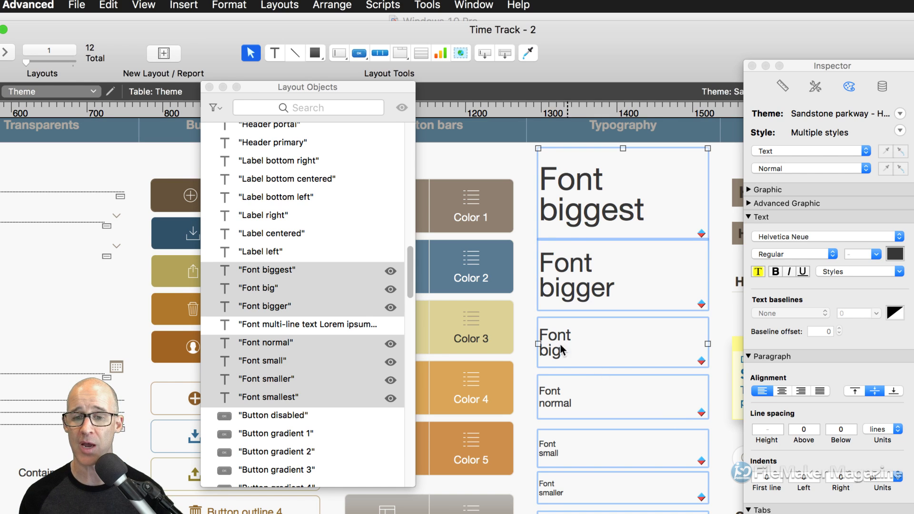
Step: Select only the Font big sample, inspect its conditional formatting rule, and close it without changes
{"action": "left_click", "coordinate": [530, 340]}
{"action": "left_click", "coordinate": [554, 342]}
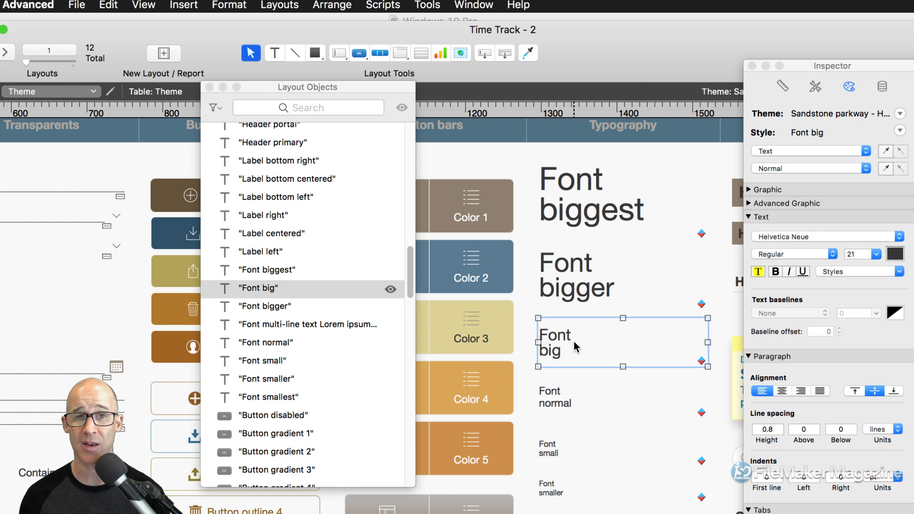
{"action": "right_click", "coordinate": [574, 342]}
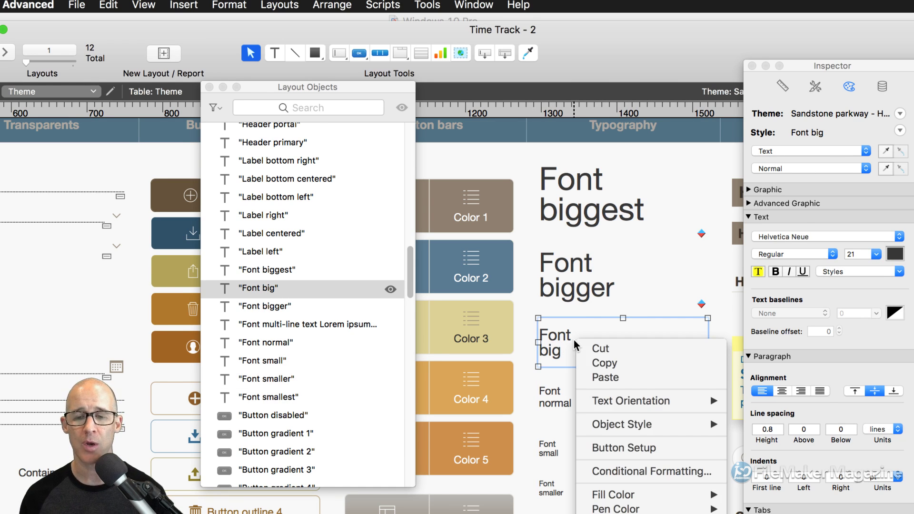
{"action": "left_click", "coordinate": [634, 472]}
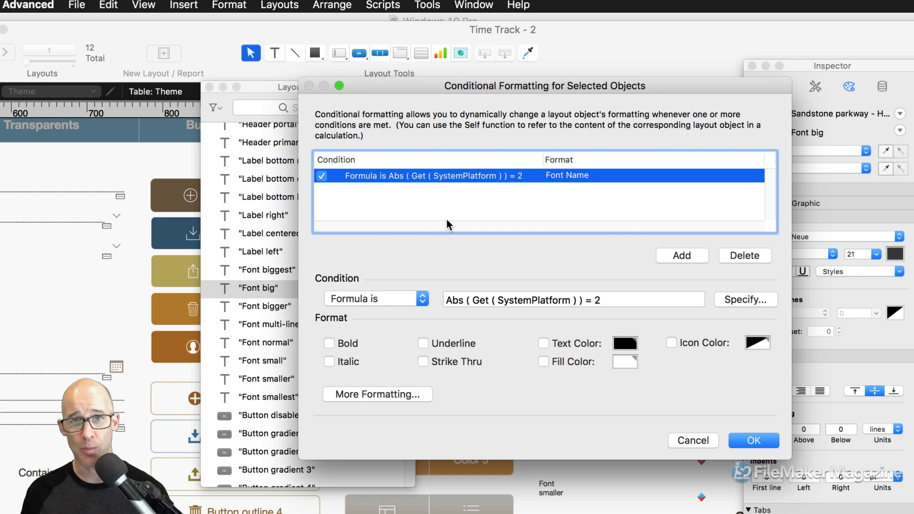
{"action": "left_click", "coordinate": [694, 440]}
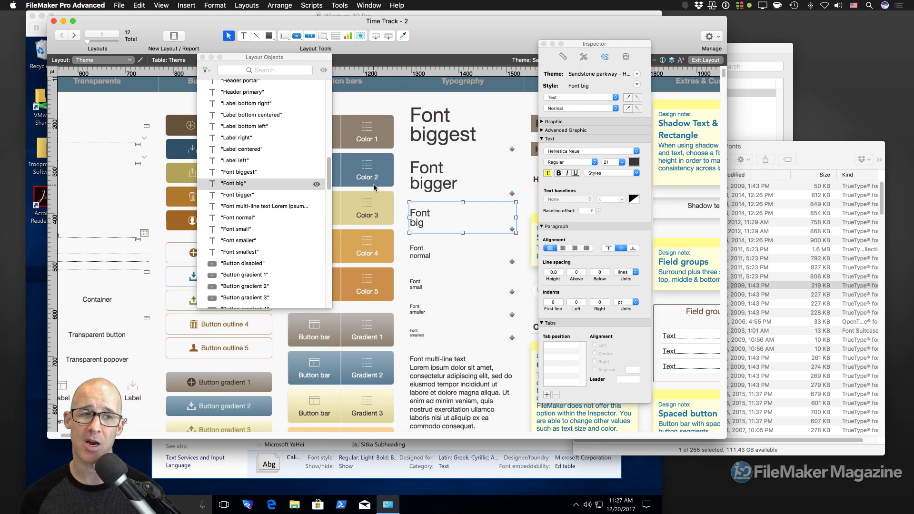
Step: Select the Font biggest sample and use Select Same to select every text object on the layout
{"action": "left_click", "coordinate": [432, 129]}
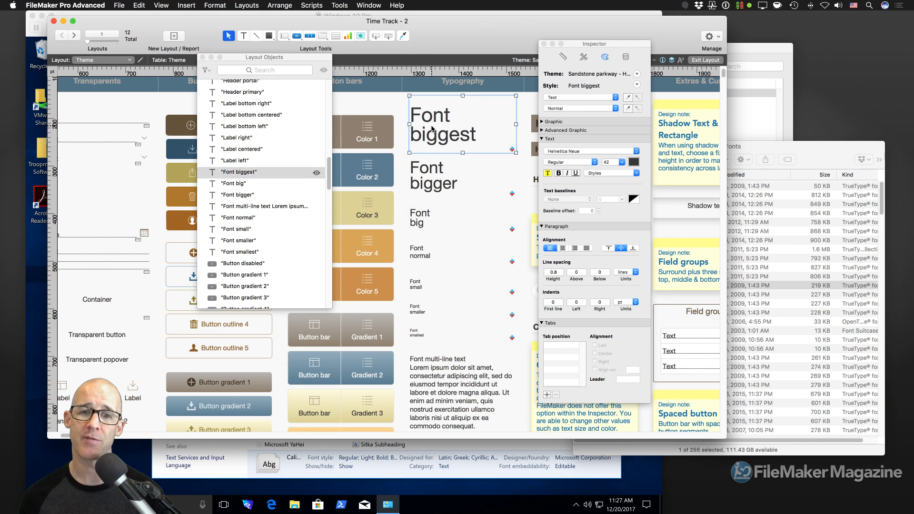
{"action": "left_click", "coordinate": [139, 4]}
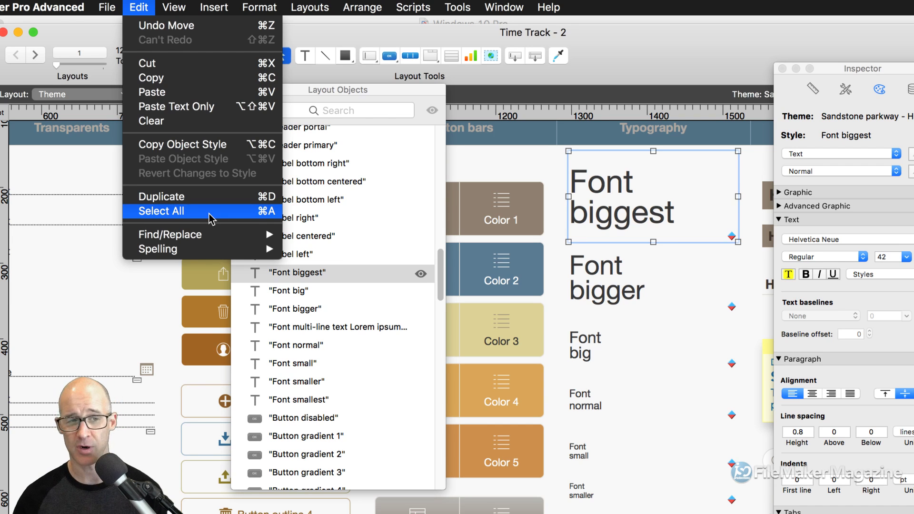
{"action": "key", "text": "alt"}
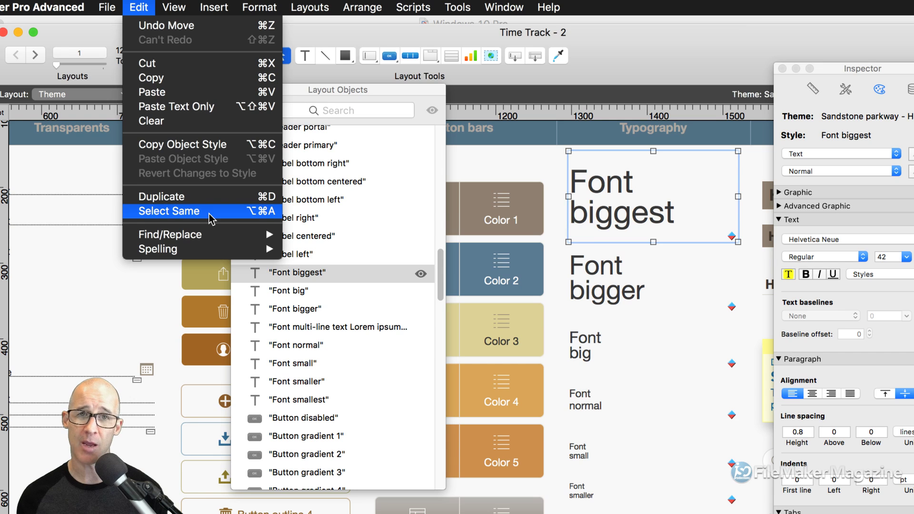
{"action": "left_click", "coordinate": [209, 212]}
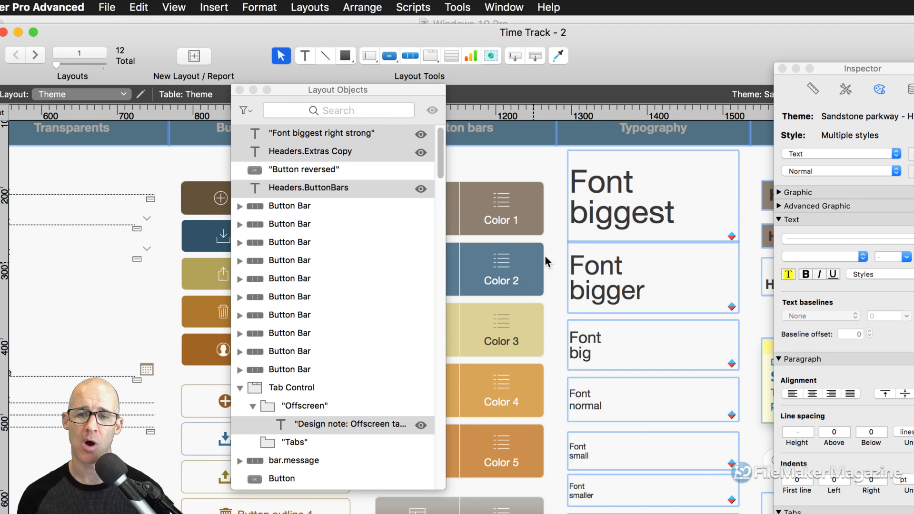
Step: Open conditional formatting for all the selected text objects together and cancel it
{"action": "right_click", "coordinate": [631, 209]}
{"action": "left_click", "coordinate": [685, 336]}
{"action": "left_click", "coordinate": [723, 444]}
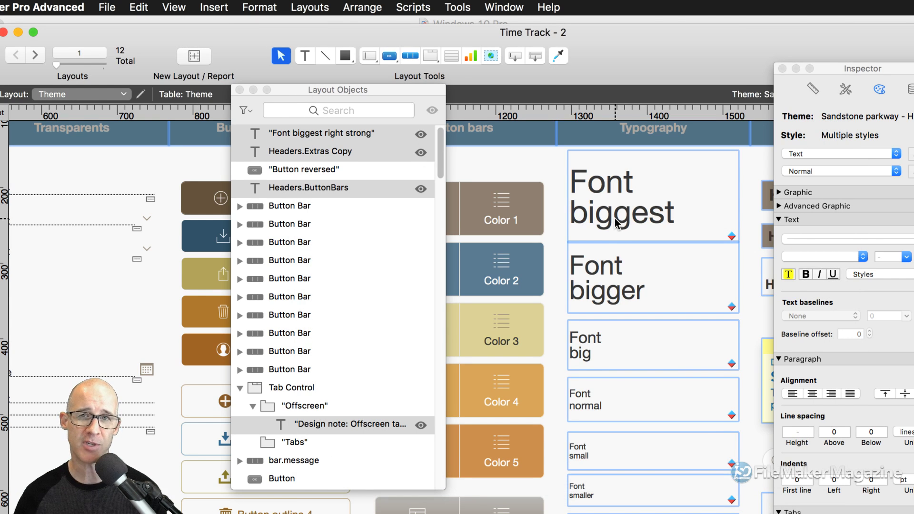
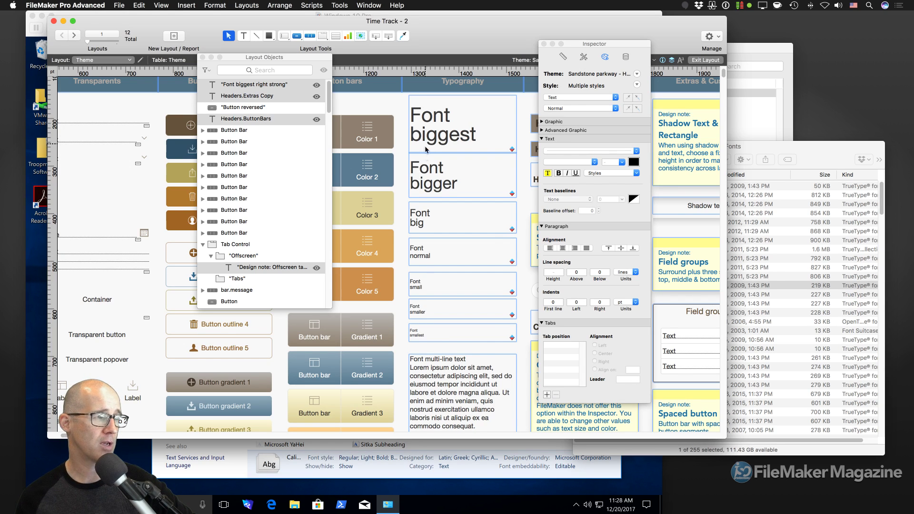
Step: Switch to Chrome and highlight the live chat question about overriding the stored font of pasted text
{"action": "key", "text": "super+Tab"}
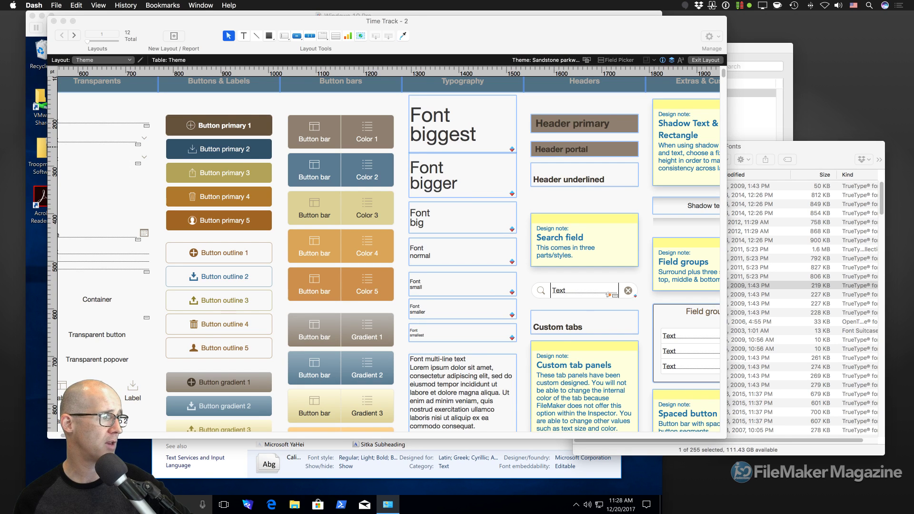
{"action": "key", "text": "super+Tab"}
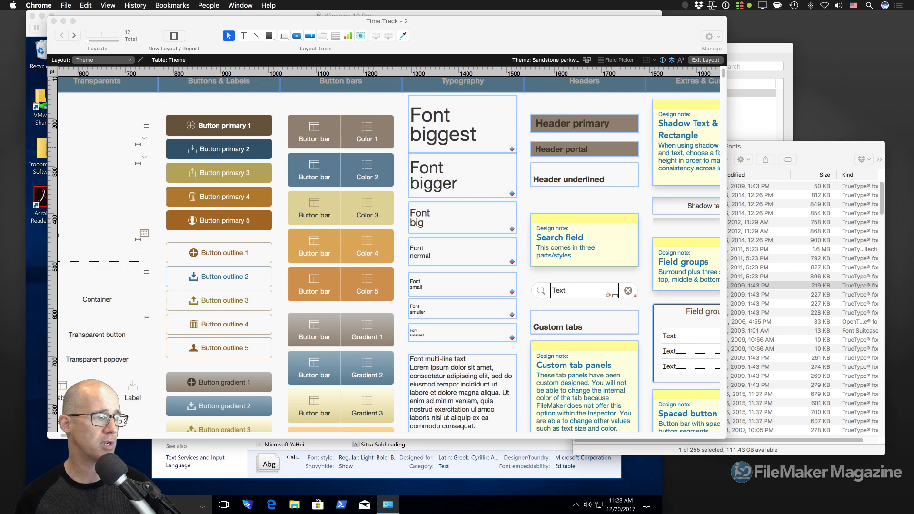
{"action": "key", "text": "super+Tab"}
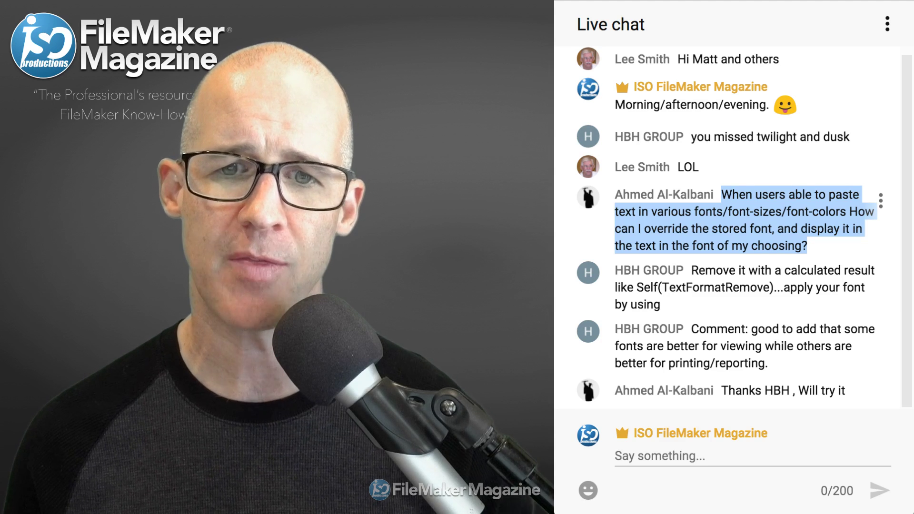
{"action": "left_click_drag", "start_coordinate": [830, 195], "coordinate": [691, 211]}
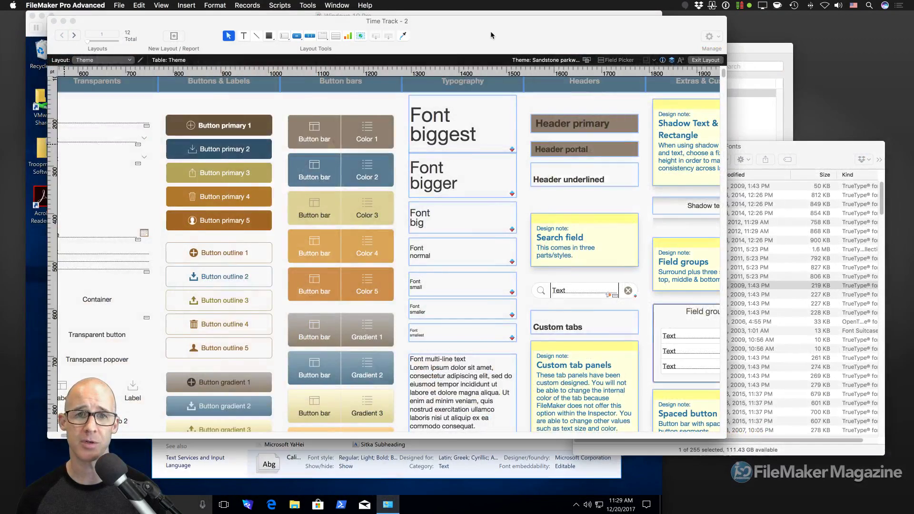
Step: Return to FileMaker Pro, reposition the Time Track - 2 window, and bring the Time Track window forward beside it
{"action": "left_click", "coordinate": [492, 73]}
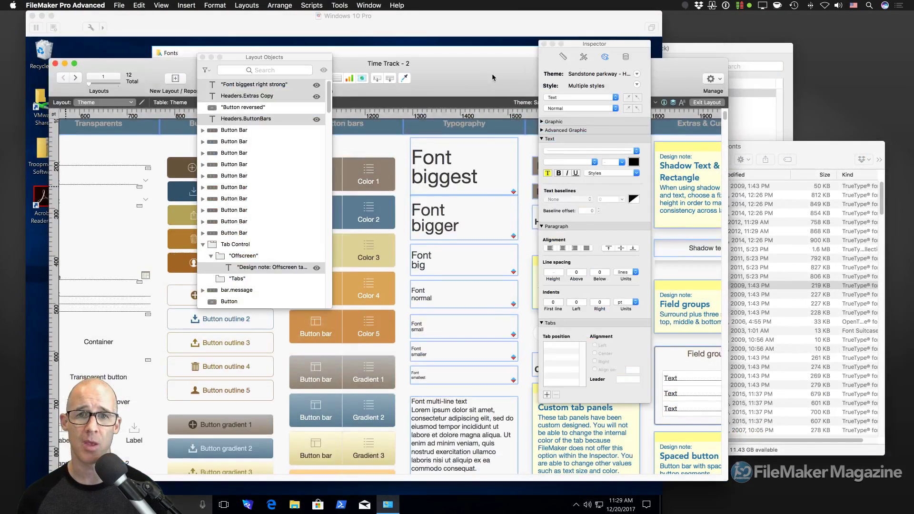
{"action": "left_click_drag", "start_coordinate": [505, 64], "coordinate": [504, 40]}
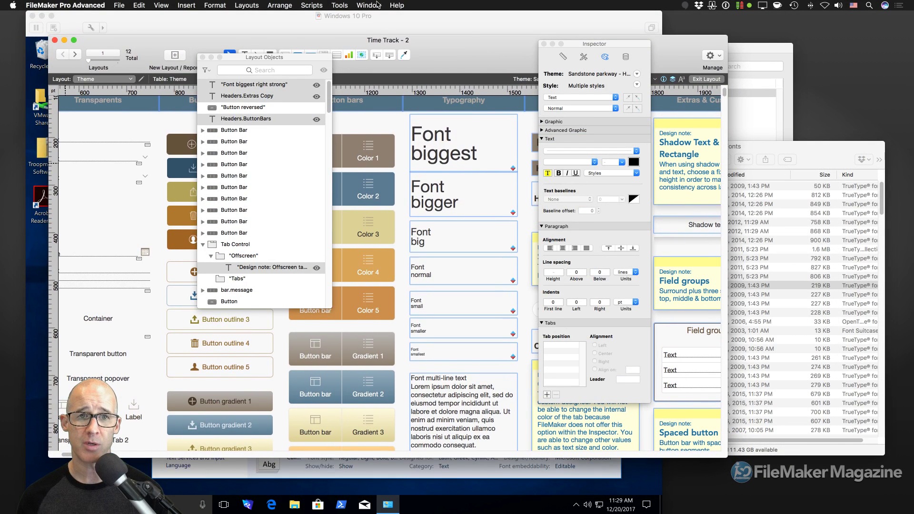
{"action": "left_click", "coordinate": [379, 5]}
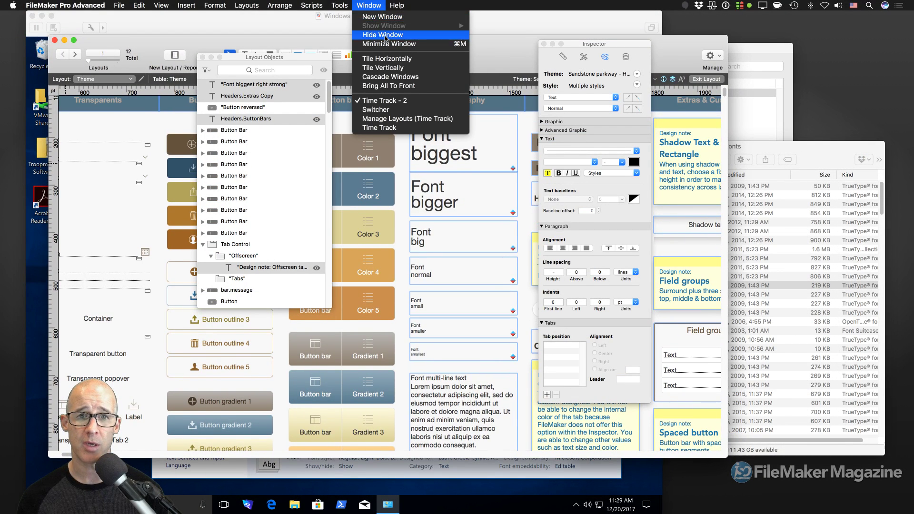
{"action": "left_click", "coordinate": [398, 127]}
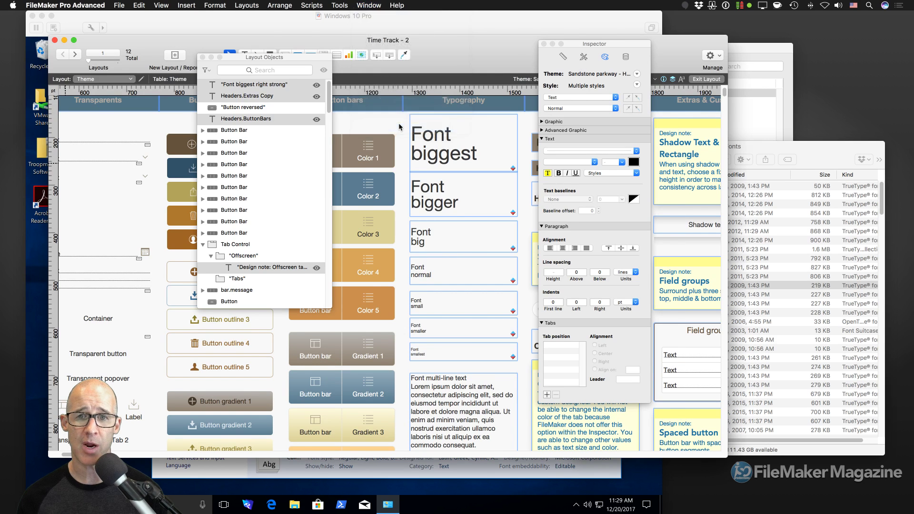
{"action": "left_click_drag", "start_coordinate": [516, 14], "coordinate": [643, 21]}
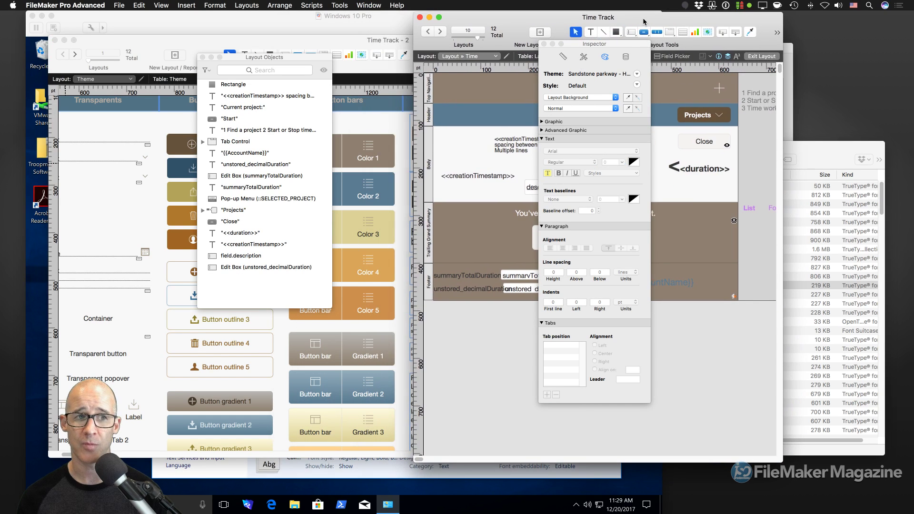
Step: Put the Time Track window in Browse mode and enter the first record's empty description field
{"action": "key", "text": "super+b"}
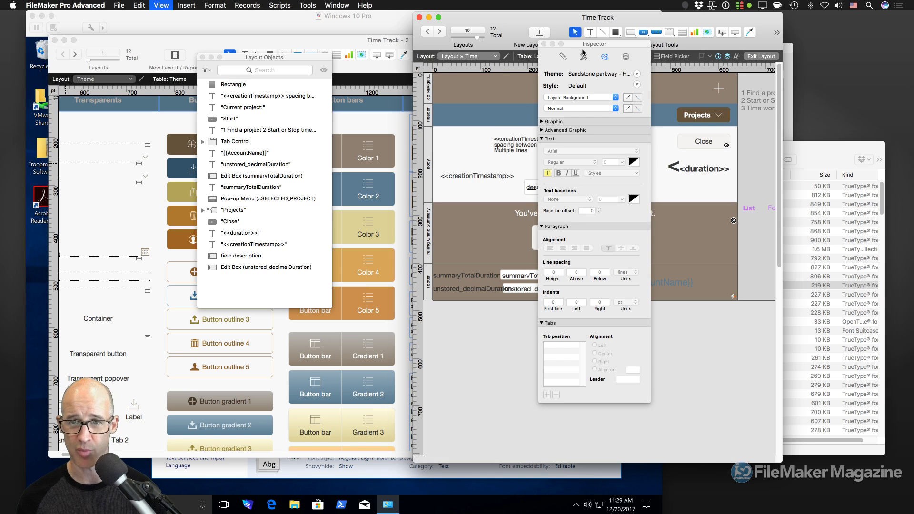
{"action": "left_click", "coordinate": [530, 177]}
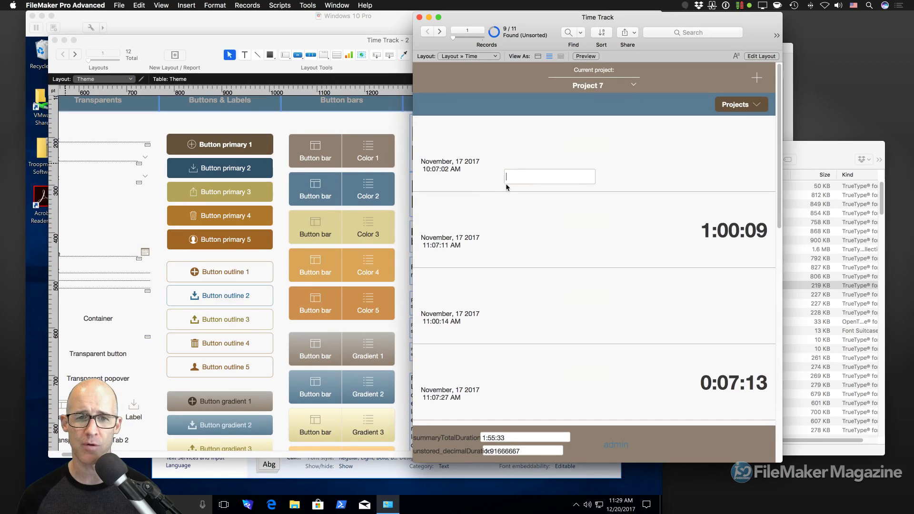
Step: Switch to Safari and copy the "Our recent videos" heading from the FileMaker Magazine home page
{"action": "key", "text": "super+Tab"}
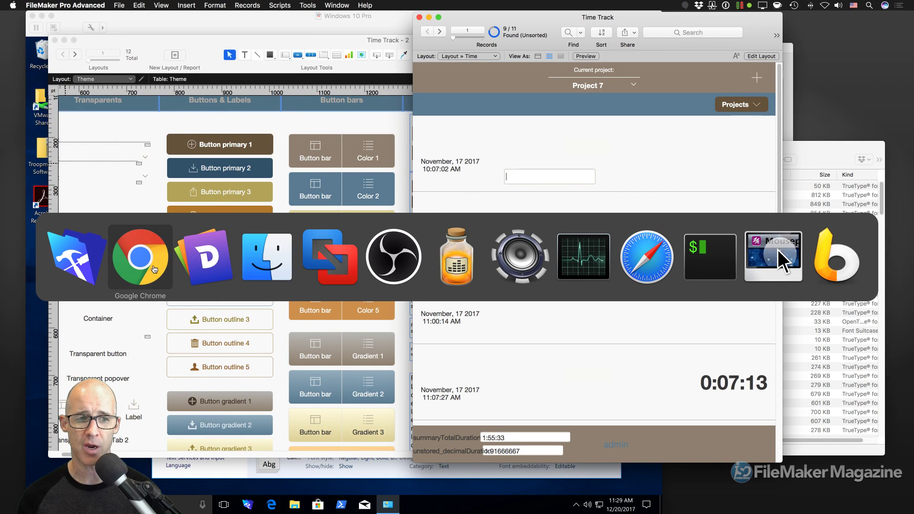
{"action": "left_click", "coordinate": [651, 267]}
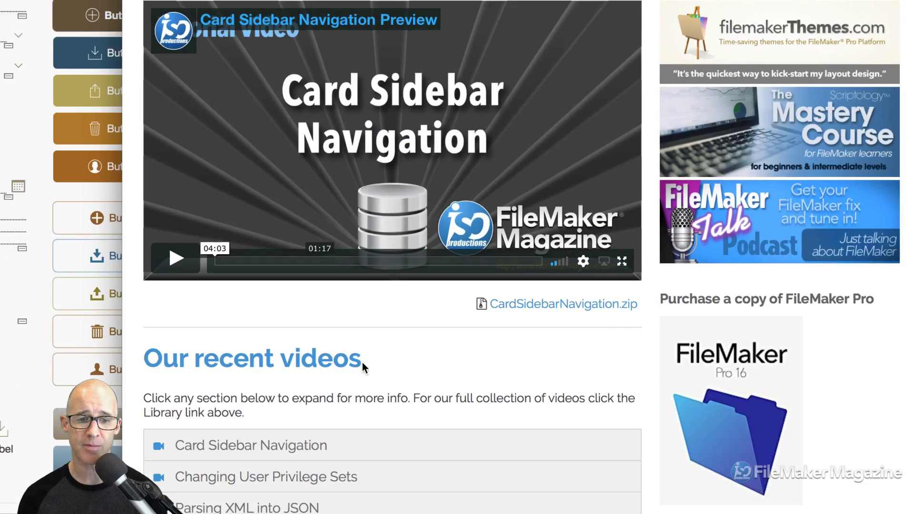
{"action": "left_click_drag", "start_coordinate": [361, 362], "coordinate": [145, 360]}
{"action": "key", "text": "super+c"}
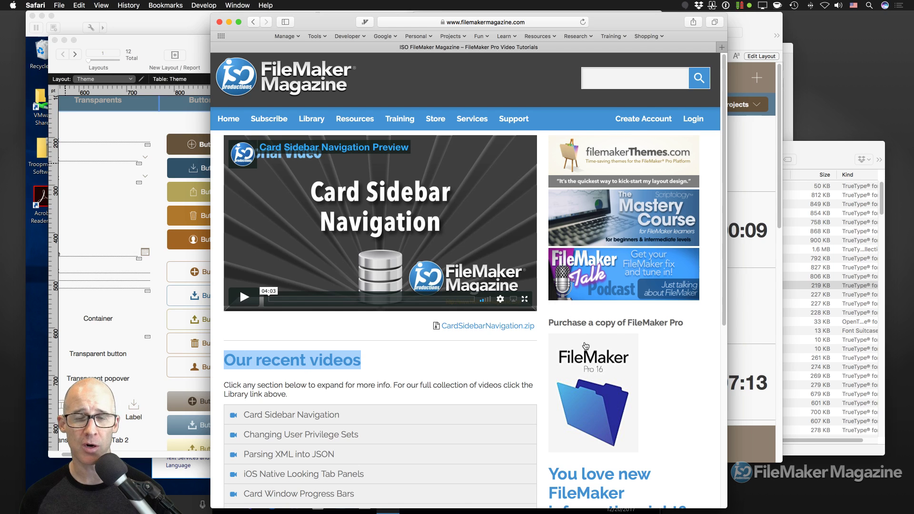
Step: Return to FileMaker Pro, paste the copied heading into the first record's description field, and commit the record
{"action": "left_click", "coordinate": [741, 284]}
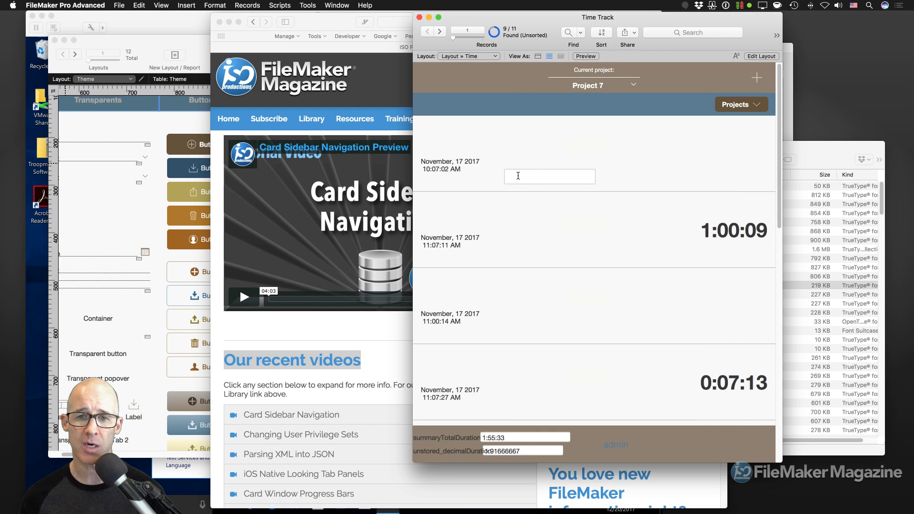
{"action": "key", "text": "super+v"}
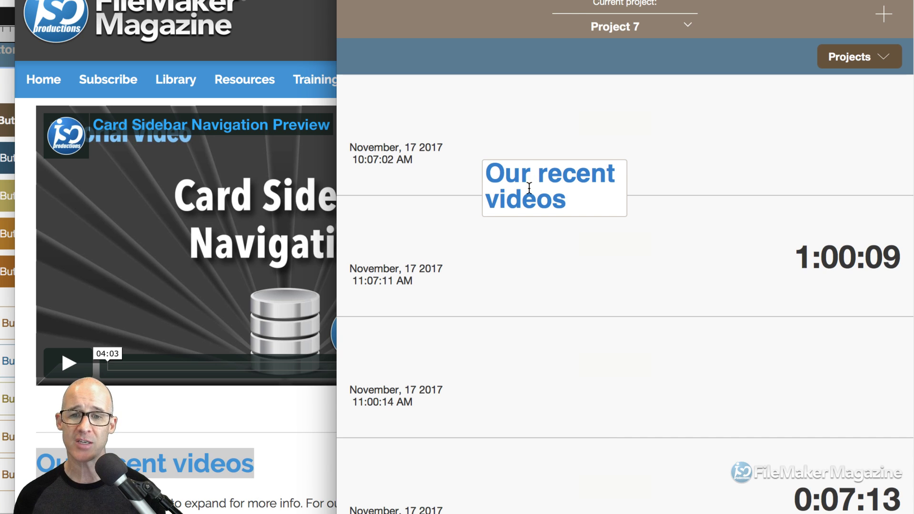
{"action": "left_click", "coordinate": [652, 177]}
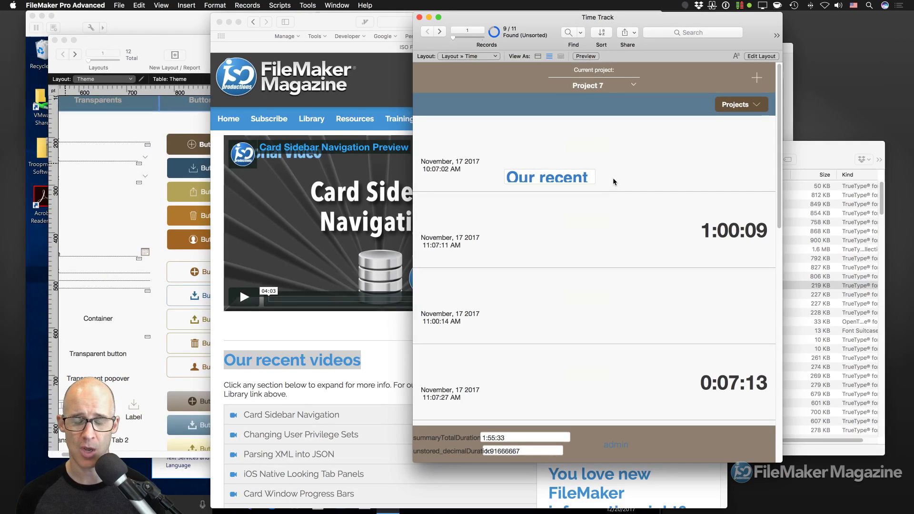
{"action": "key", "text": "super+shift+d"}
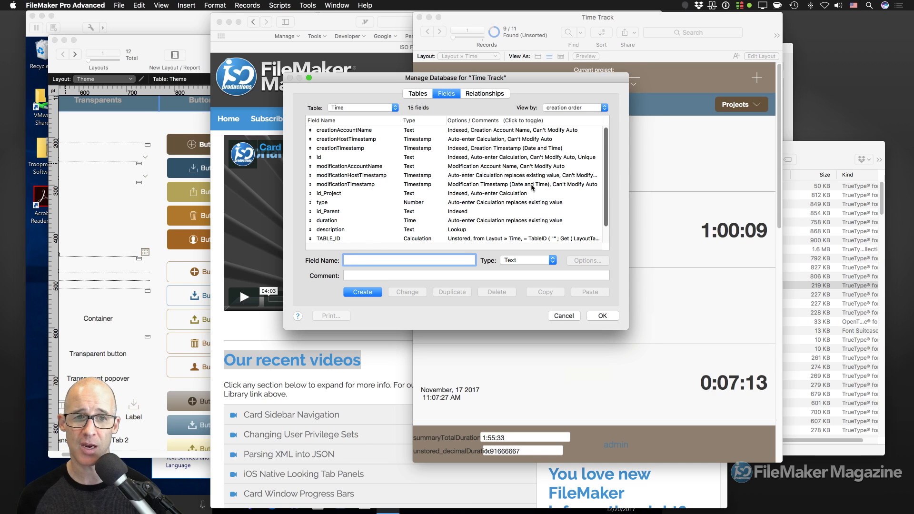
{"action": "left_click_drag", "start_coordinate": [487, 100], "coordinate": [416, 125]}
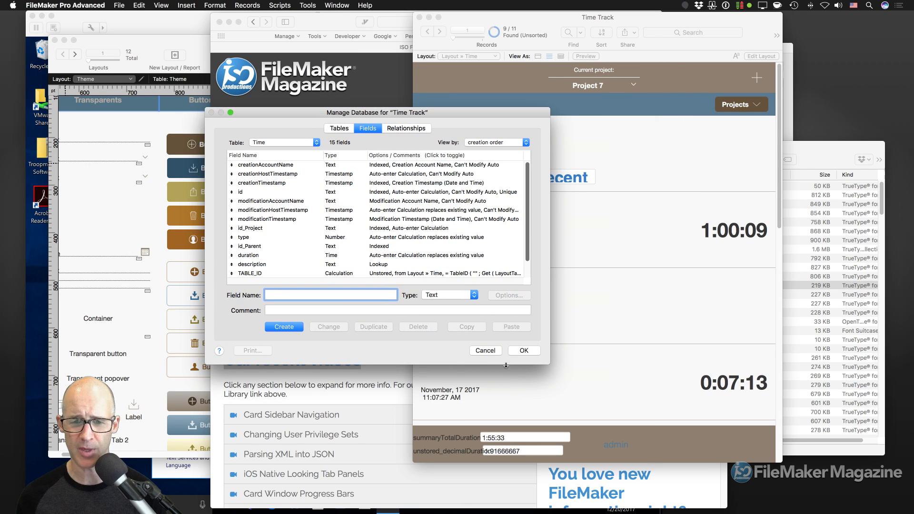
{"action": "left_click", "coordinate": [511, 358]}
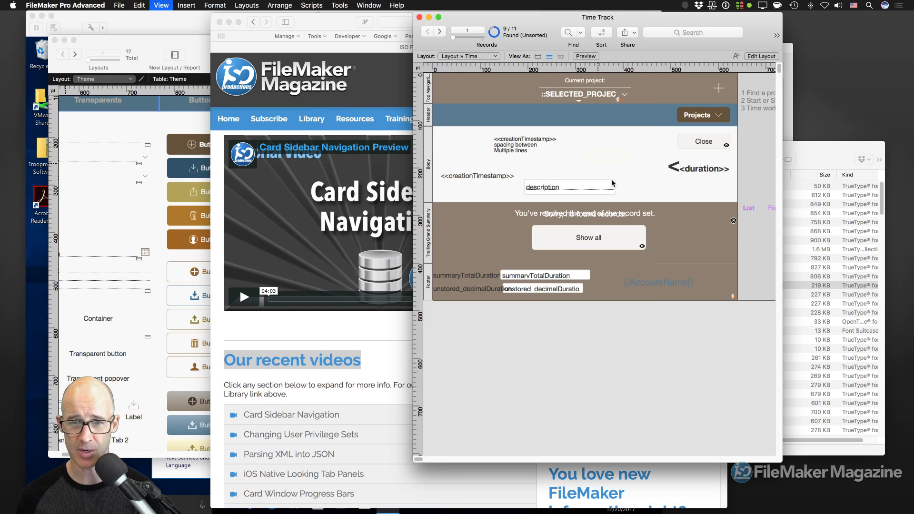
Step: Switch the Time Track window to Layout mode, select the description field, and move the Inspector clear of it
{"action": "key", "text": "super+l"}
{"action": "left_click", "coordinate": [536, 190]}
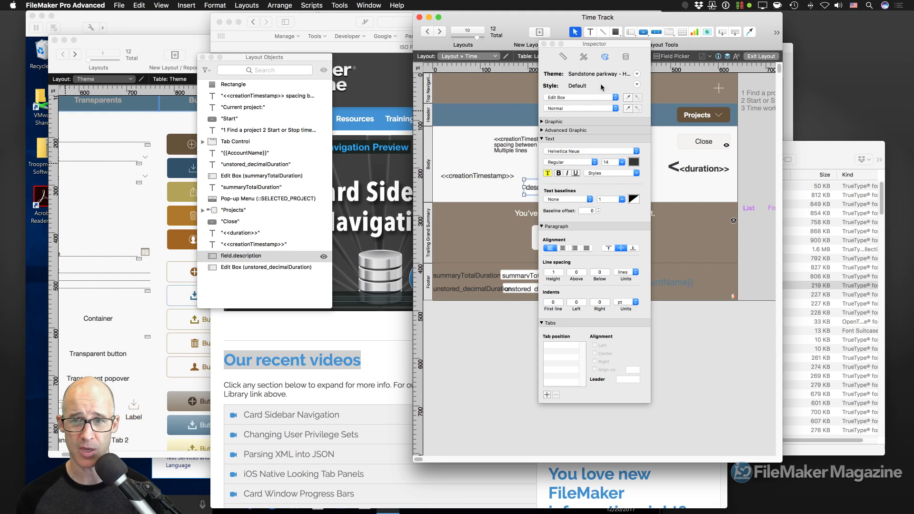
{"action": "left_click_drag", "start_coordinate": [602, 44], "coordinate": [651, 46]}
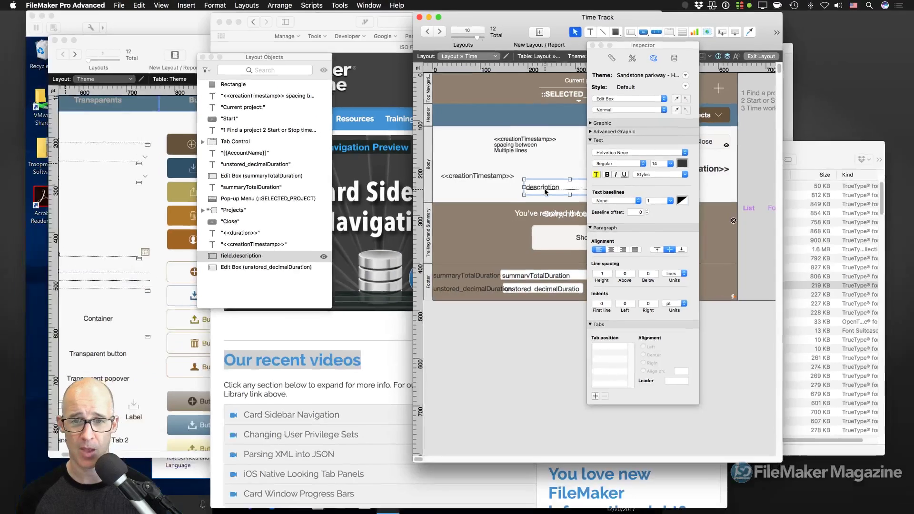
Step: Open the description field's auto-enter options in Manage Database and review its lookup definition, leaving the lookup as it is
{"action": "key", "text": "super+shift+d"}
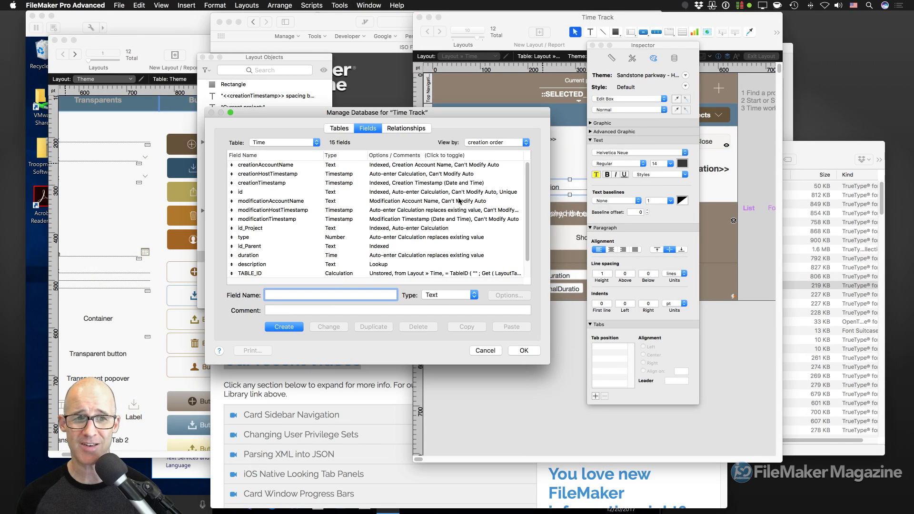
{"action": "left_click_drag", "start_coordinate": [362, 87], "coordinate": [446, 98]}
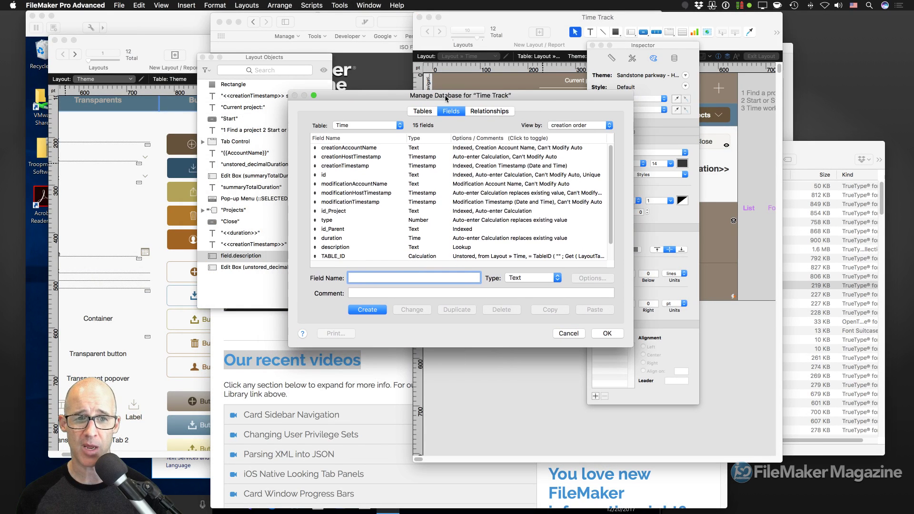
{"action": "left_click", "coordinate": [351, 247]}
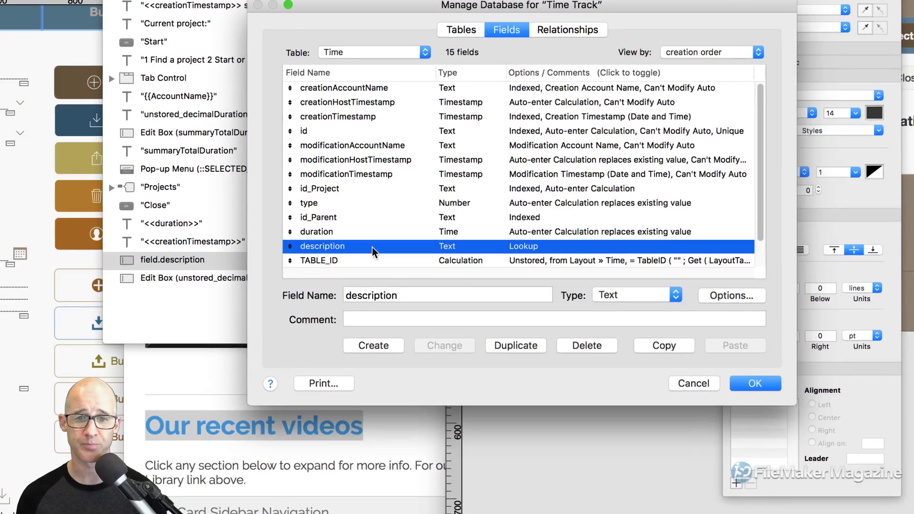
{"action": "double_click", "coordinate": [373, 247]}
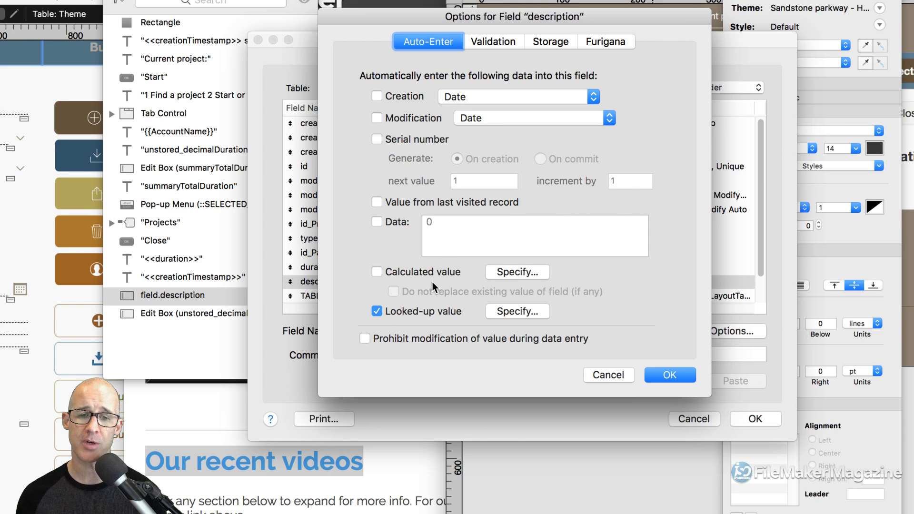
{"action": "left_click", "coordinate": [503, 311]}
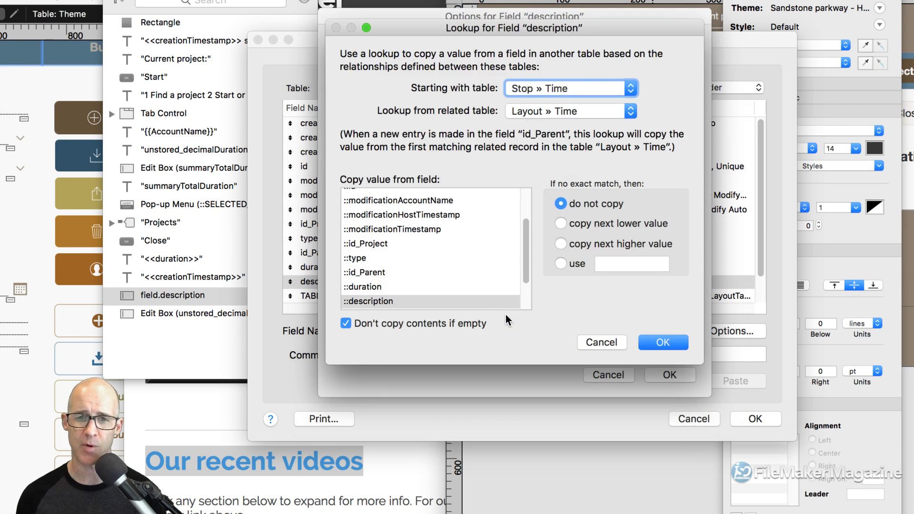
{"action": "left_click", "coordinate": [585, 341]}
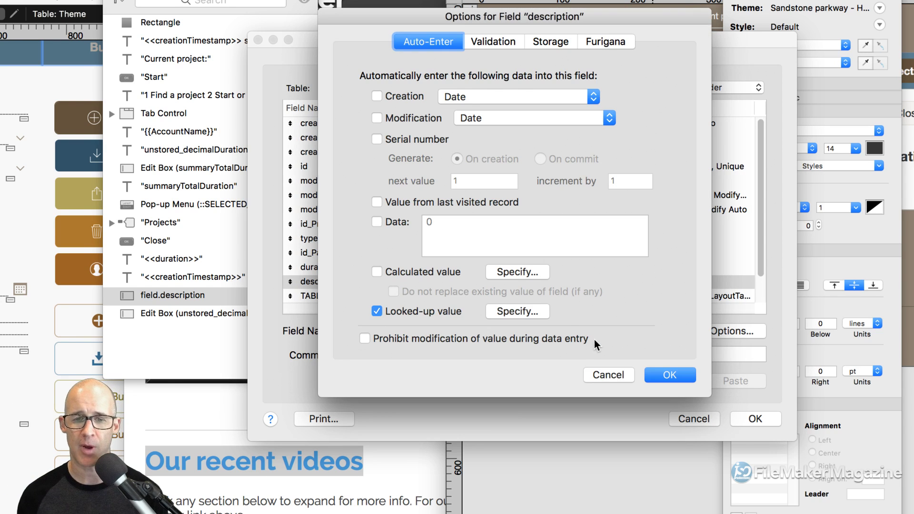
Step: Change the description field's auto-enter option from looked-up value to calculated value and bring its calculation into view
{"action": "left_click", "coordinate": [413, 312]}
{"action": "left_click", "coordinate": [425, 273]}
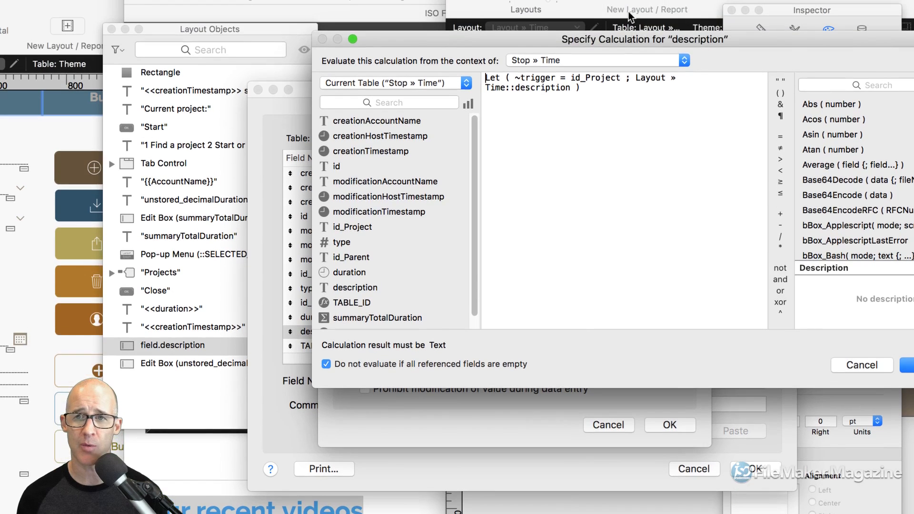
{"action": "left_click_drag", "start_coordinate": [642, 39], "coordinate": [491, 82]}
Step: Replace the description field's whole auto-enter calculation with TextFormatRemove ( self )
{"action": "key", "text": "super+a"}
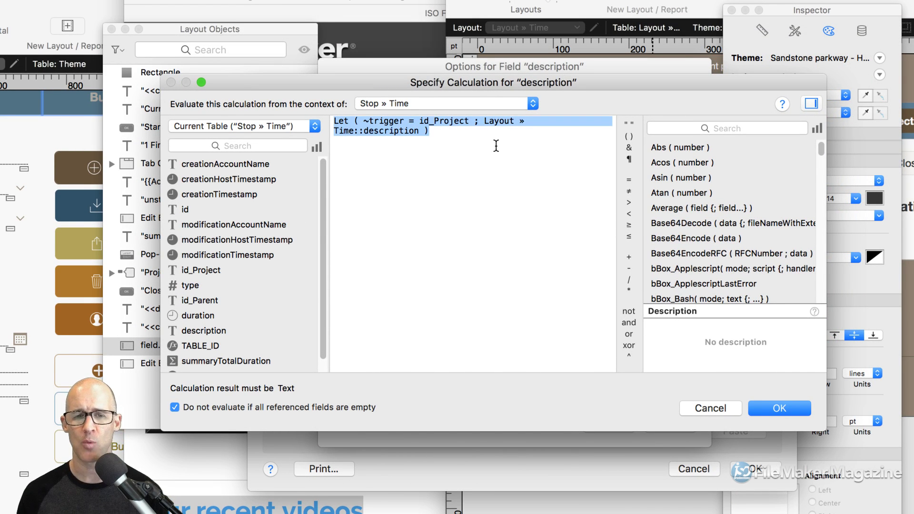
{"action": "type", "text": "re"}
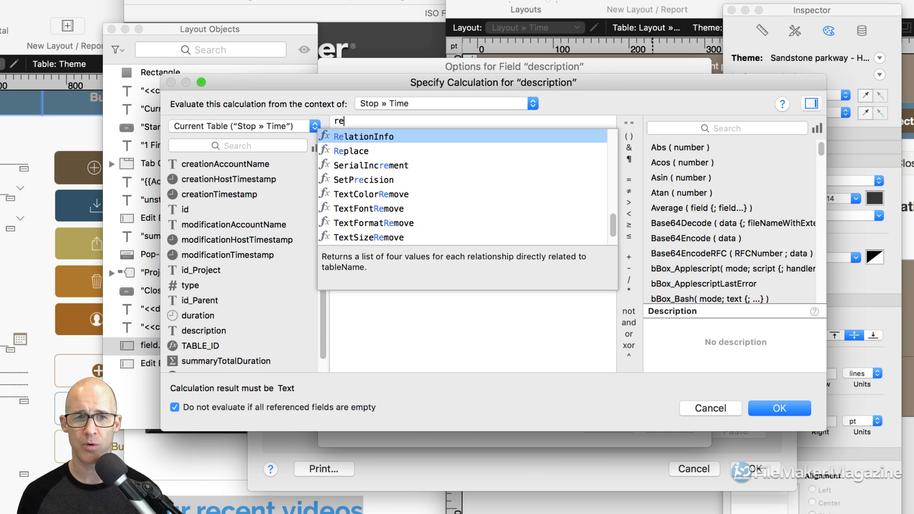
{"action": "key", "text": "BackSpace"}
{"action": "key", "text": "BackSpace"}
{"action": "type", "text": "form"}
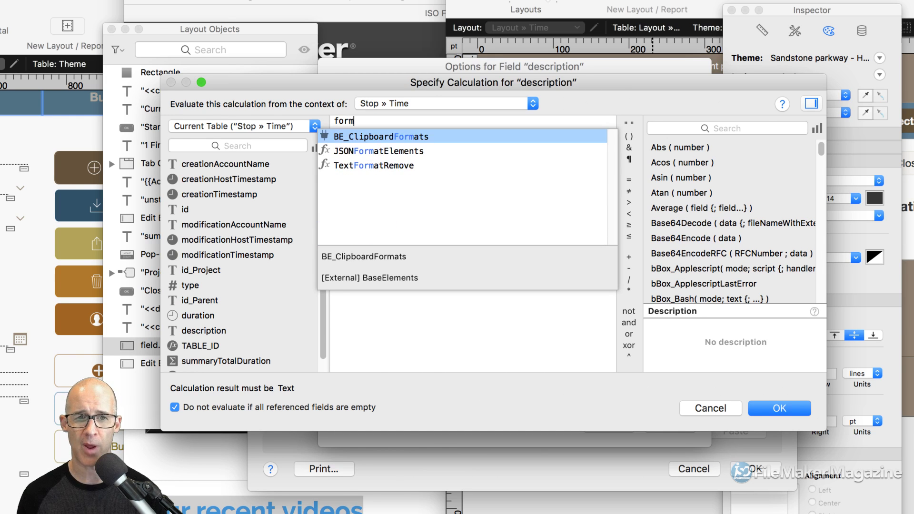
{"action": "key", "text": "Down"}
{"action": "key", "text": "Down"}
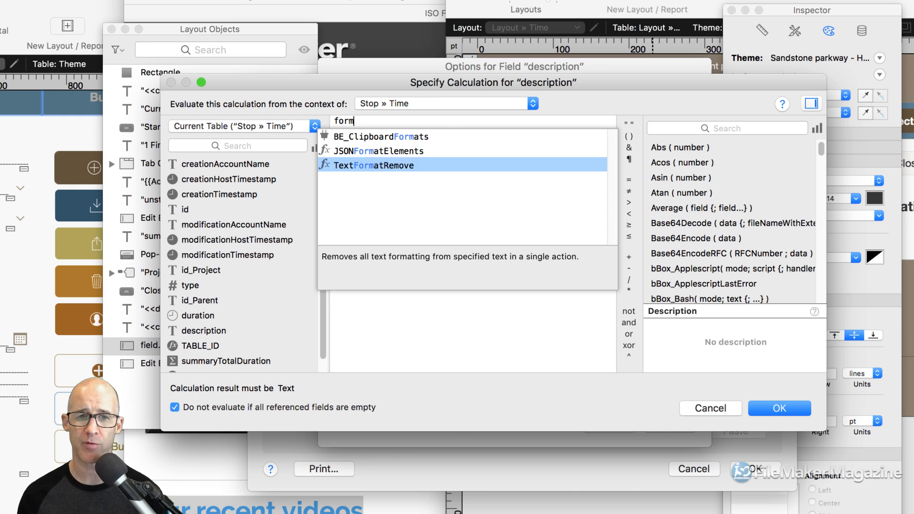
{"action": "key", "text": "Return"}
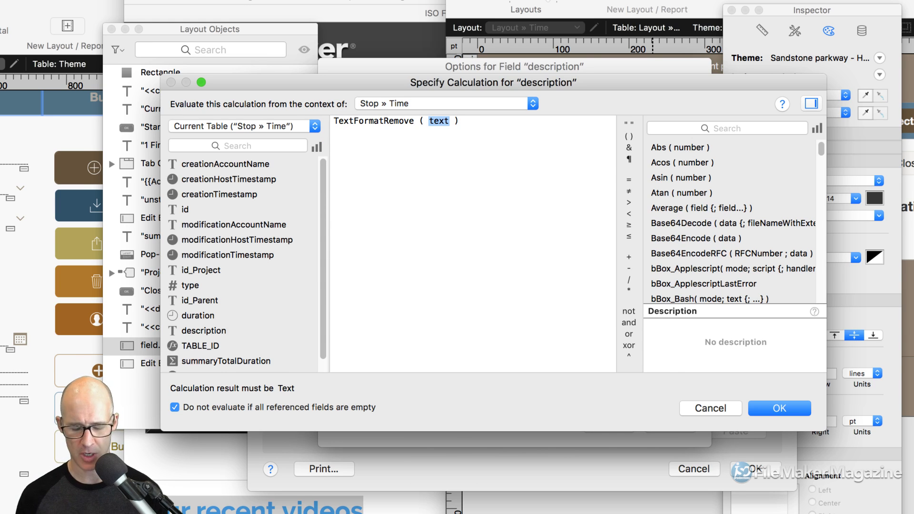
{"action": "type", "text": "self"}
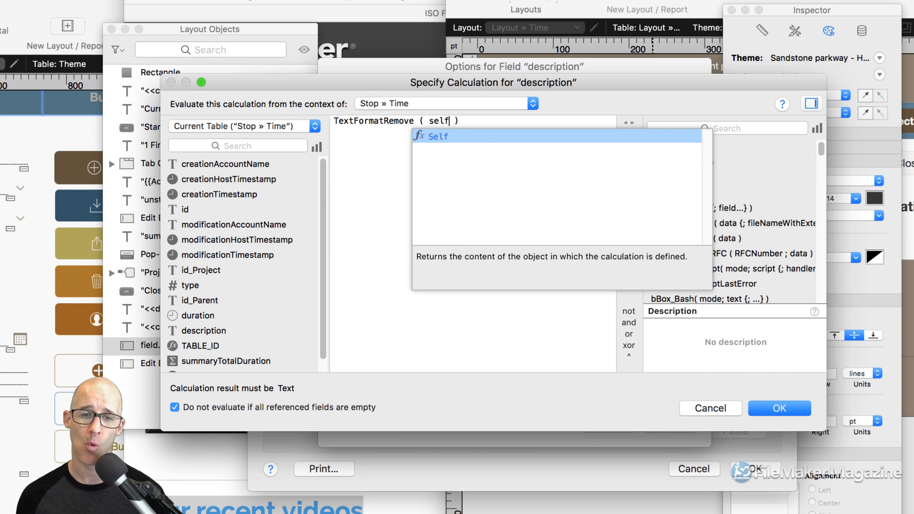
{"action": "left_click", "coordinate": [389, 154]}
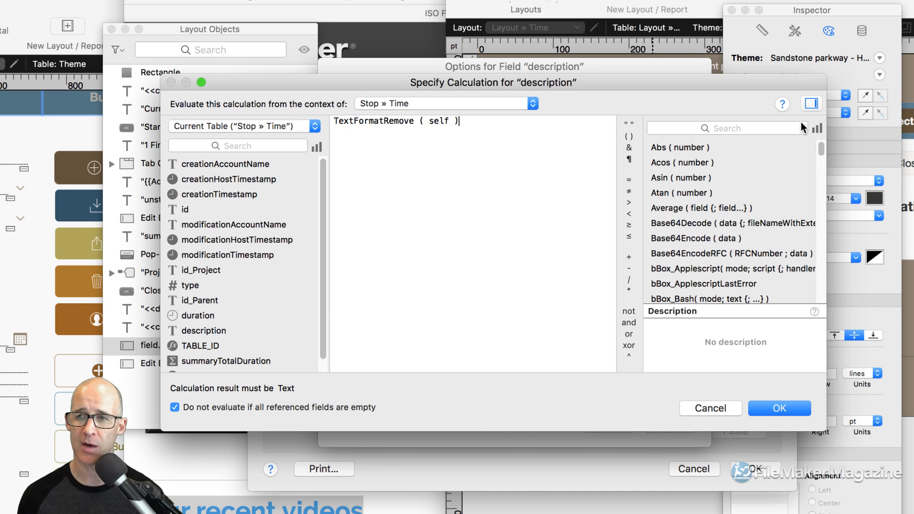
Step: Examine the Text formatting function category, including TextFont, TextSize and TextColor, alongside the TextFormatRemove expression
{"action": "left_click", "coordinate": [817, 128]}
{"action": "left_click", "coordinate": [852, 154]}
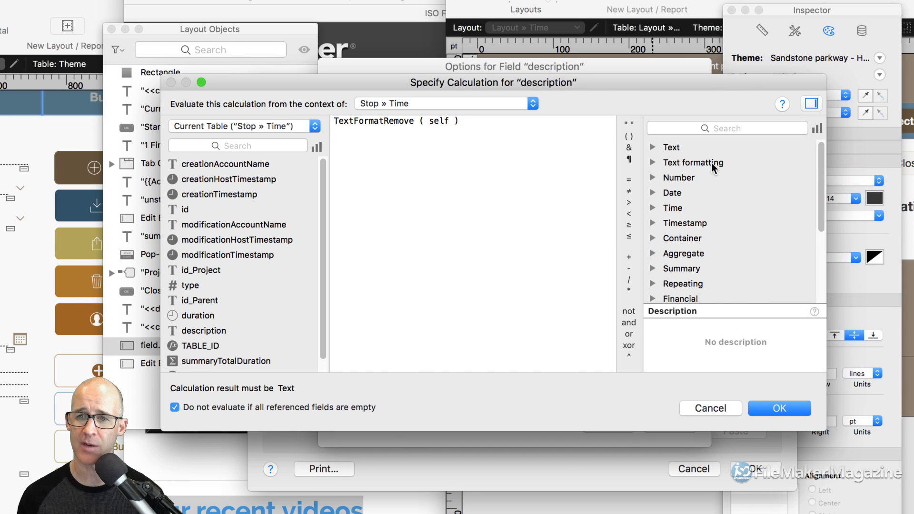
{"action": "left_click", "coordinate": [653, 161]}
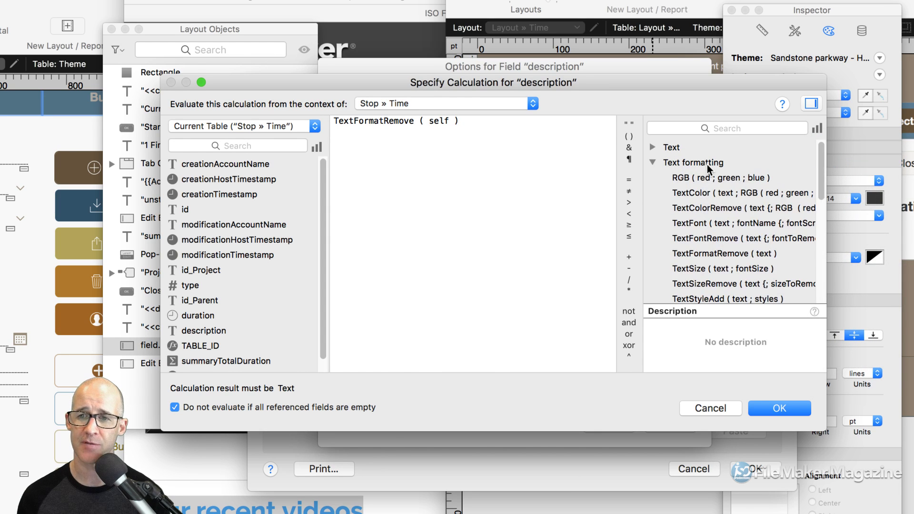
{"action": "scroll", "coordinate": [709, 228], "scroll_direction": "down", "scroll_amount": 2}
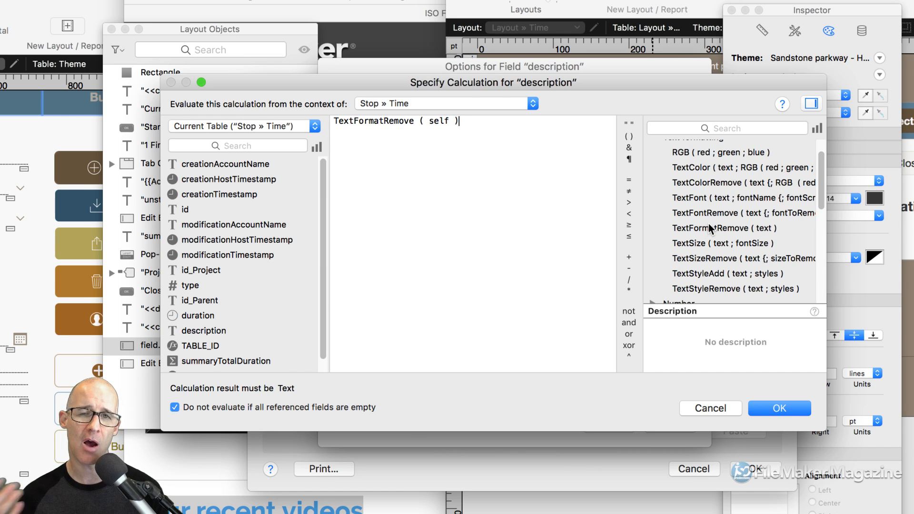
{"action": "double_click", "coordinate": [374, 121]}
{"action": "double_click", "coordinate": [434, 122]}
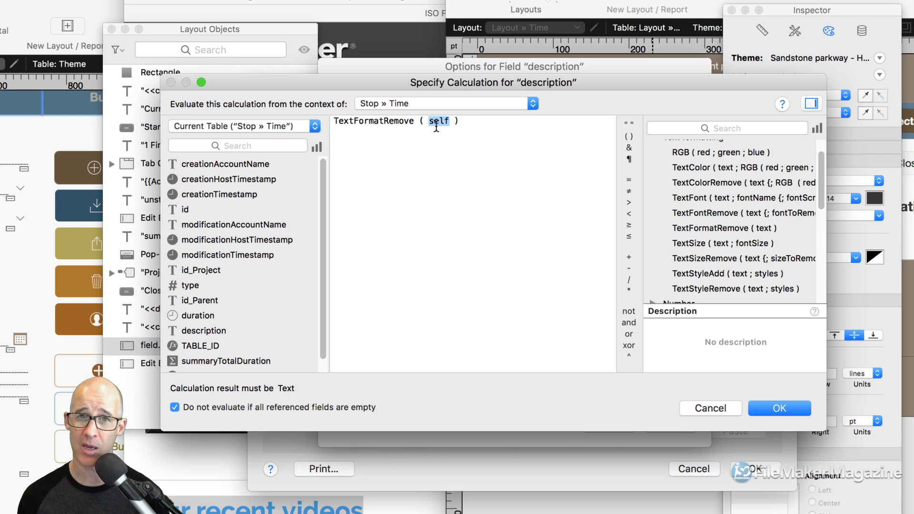
{"action": "left_click_drag", "start_coordinate": [467, 122], "coordinate": [371, 110]}
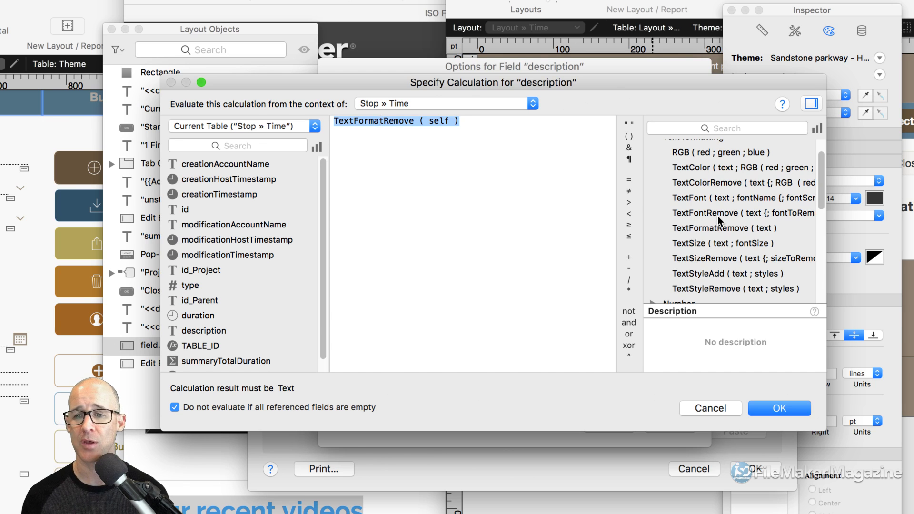
{"action": "left_click", "coordinate": [695, 200]}
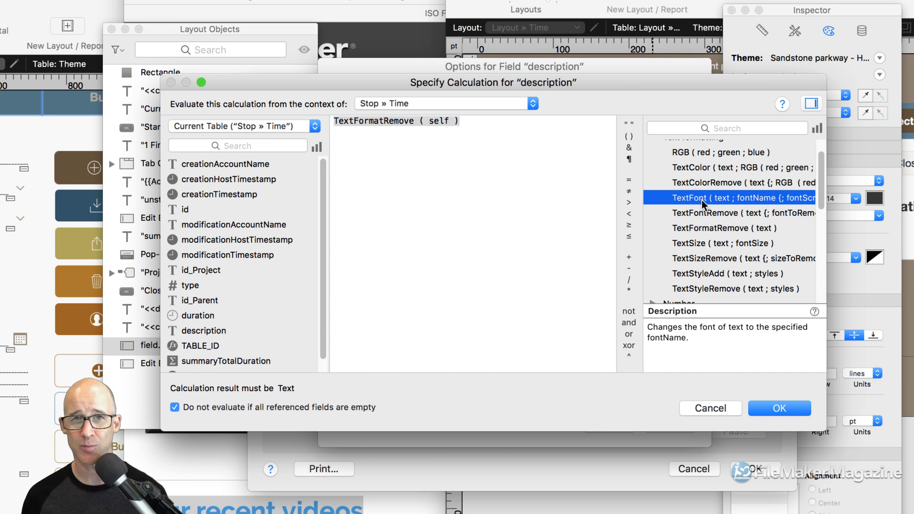
{"action": "left_click", "coordinate": [698, 245]}
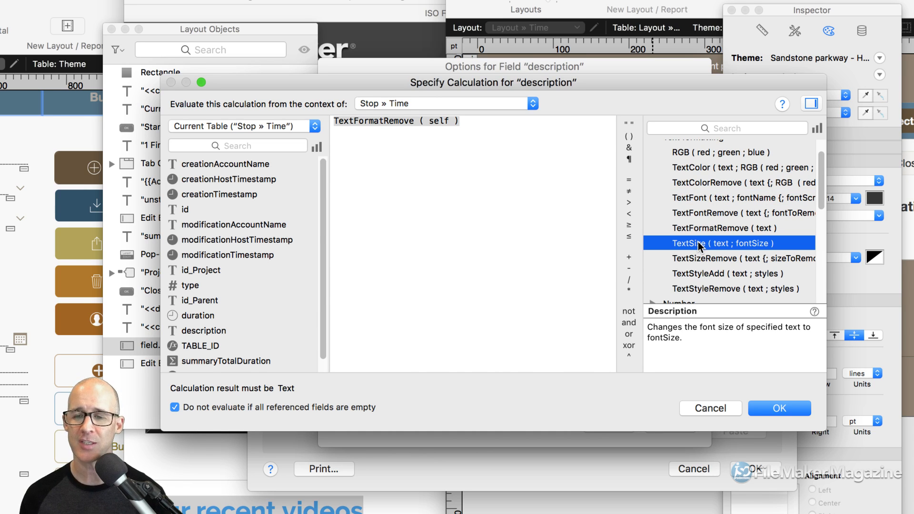
{"action": "left_click", "coordinate": [701, 170]}
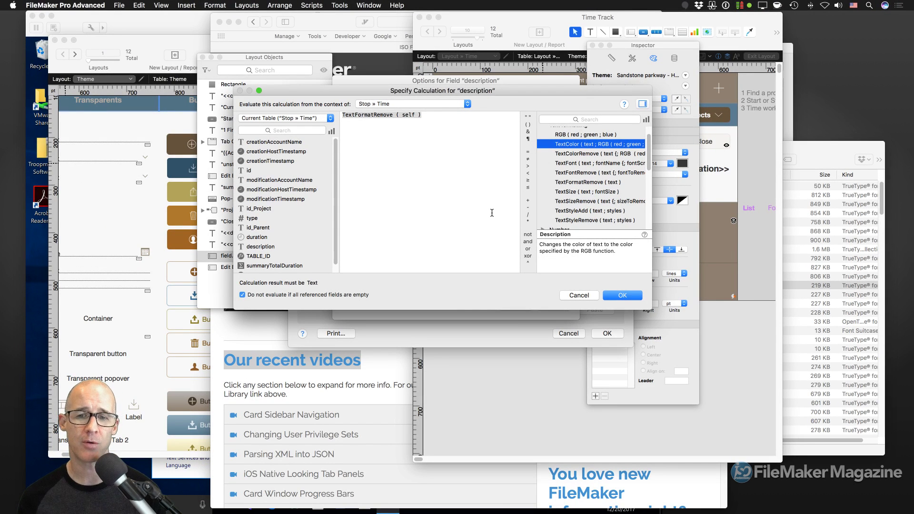
Step: Discard the auto-enter calculation and field option changes, and cancel out of Manage Database
{"action": "left_click", "coordinate": [584, 297]}
{"action": "left_click", "coordinate": [527, 307]}
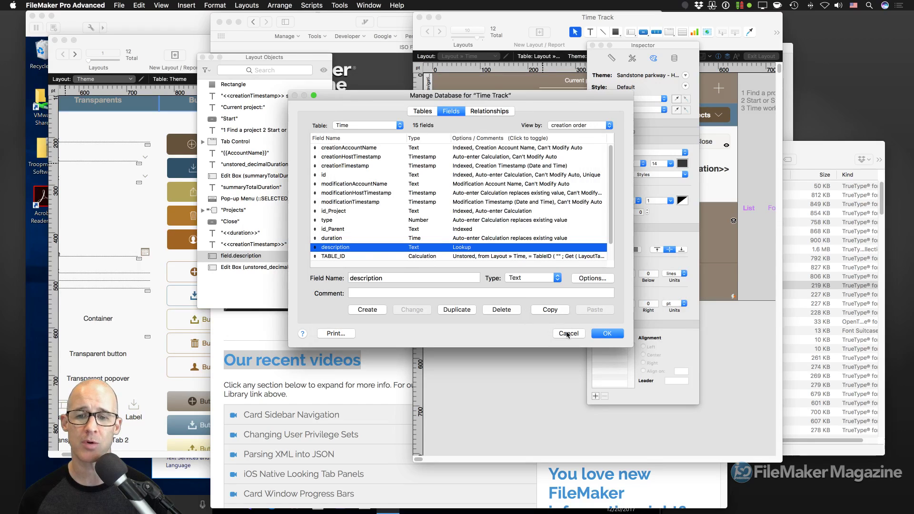
{"action": "left_click", "coordinate": [569, 334]}
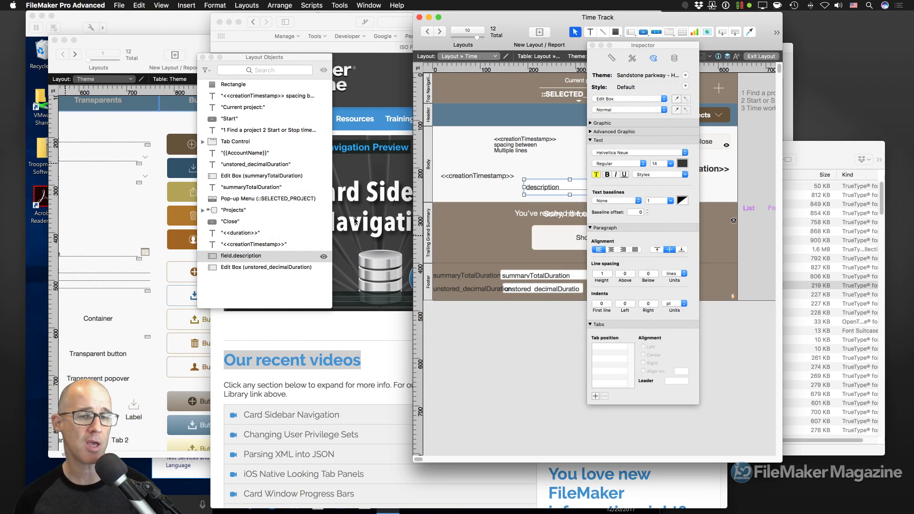
Step: Highlight and read the live chat comments on viewing versus printing fonts, TextFormatRemove (Self), and renaming Helvetica to Arial
{"action": "key", "text": "super+b"}
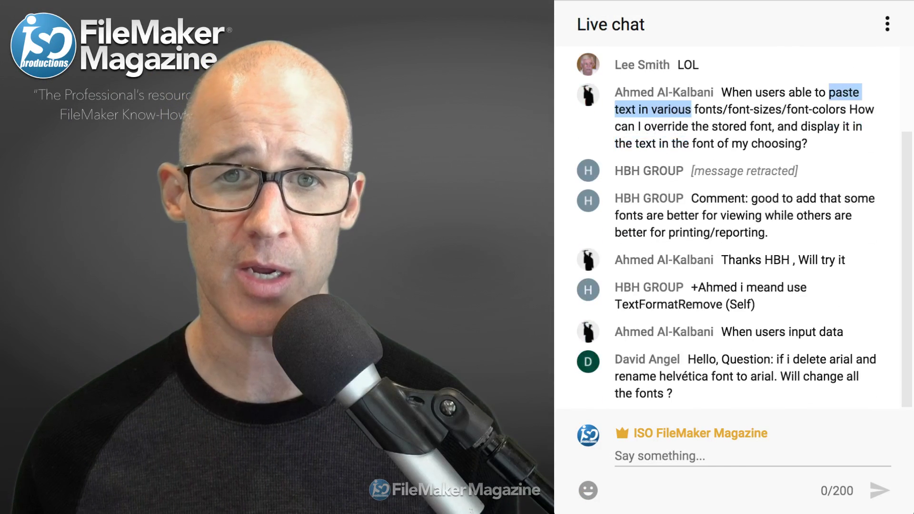
{"action": "left_click_drag", "start_coordinate": [691, 198], "coordinate": [768, 233]}
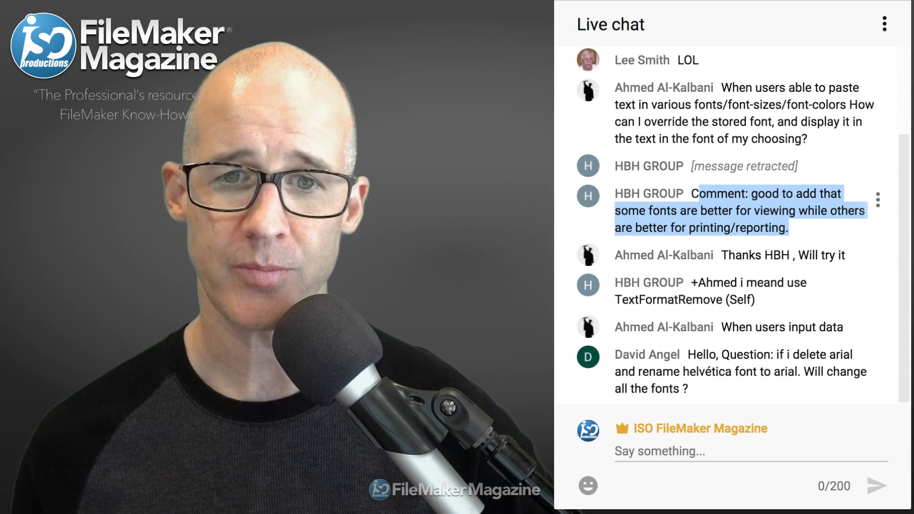
{"action": "left_click", "coordinate": [742, 209]}
{"action": "left_click_drag", "start_coordinate": [788, 227], "coordinate": [691, 193]}
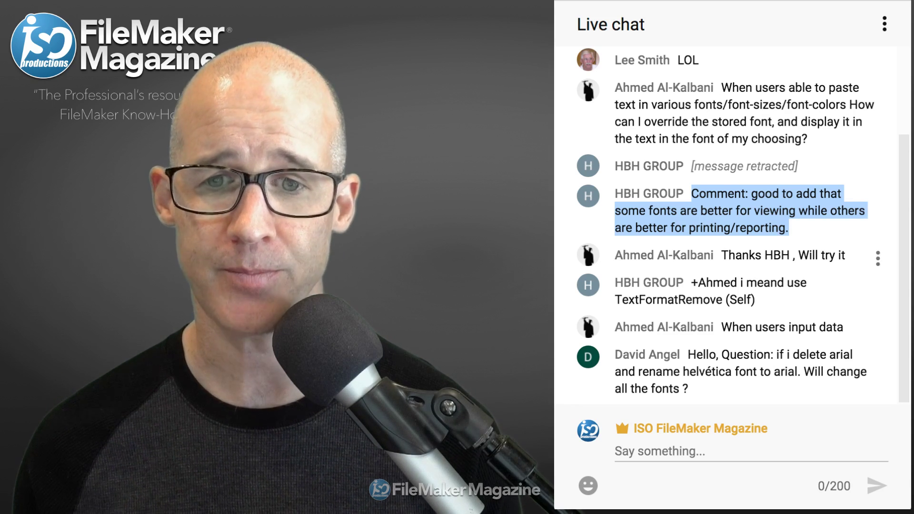
{"action": "left_click_drag", "start_coordinate": [699, 282], "coordinate": [755, 300]}
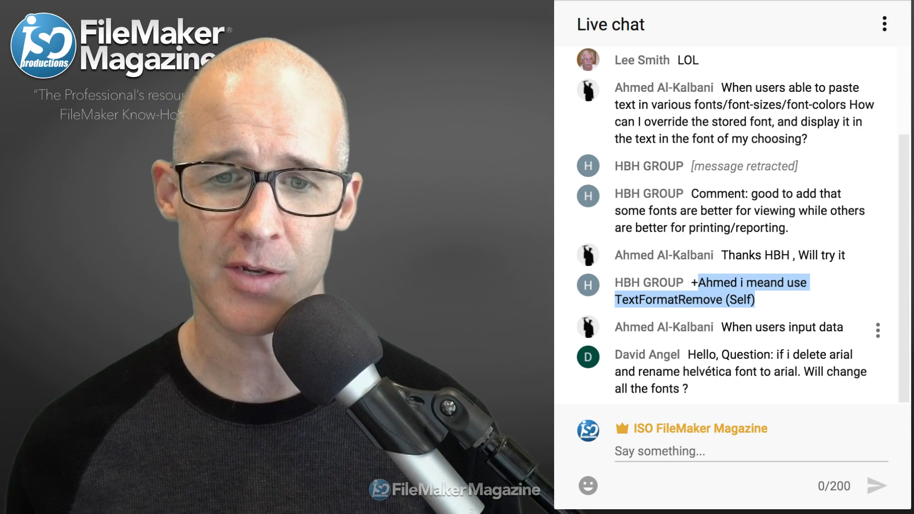
{"action": "left_click_drag", "start_coordinate": [688, 354], "coordinate": [689, 389]}
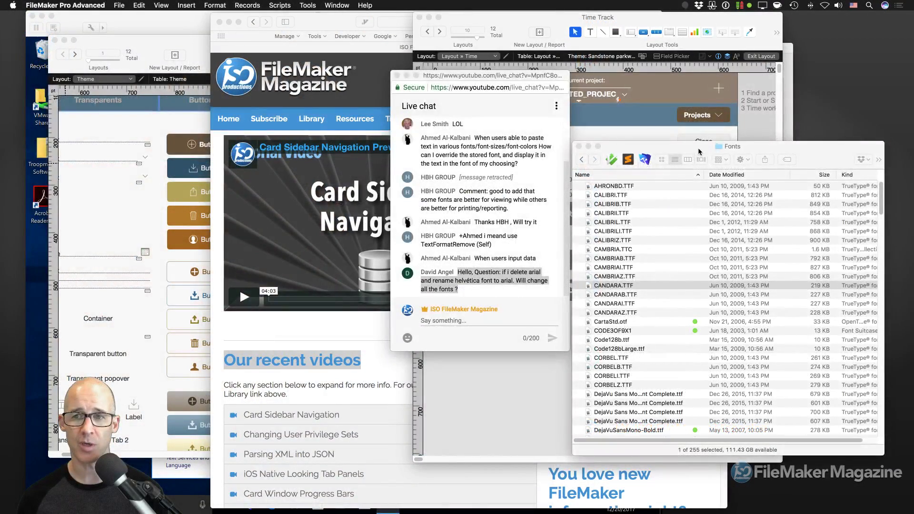
Step: Bring the Fonts folder window to the middle of the desktop and look through its font files, including names starting with C and I
{"action": "left_click_drag", "start_coordinate": [665, 125], "coordinate": [491, 92]}
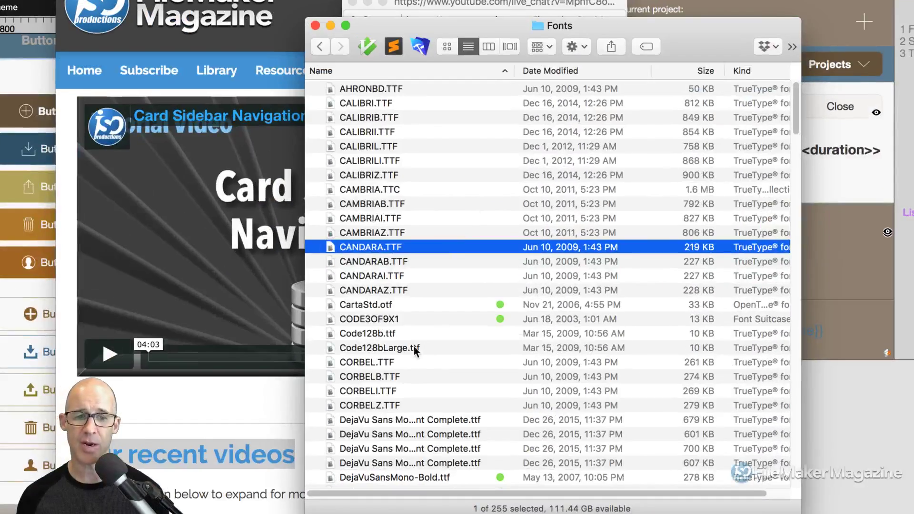
{"action": "left_click", "coordinate": [379, 342]}
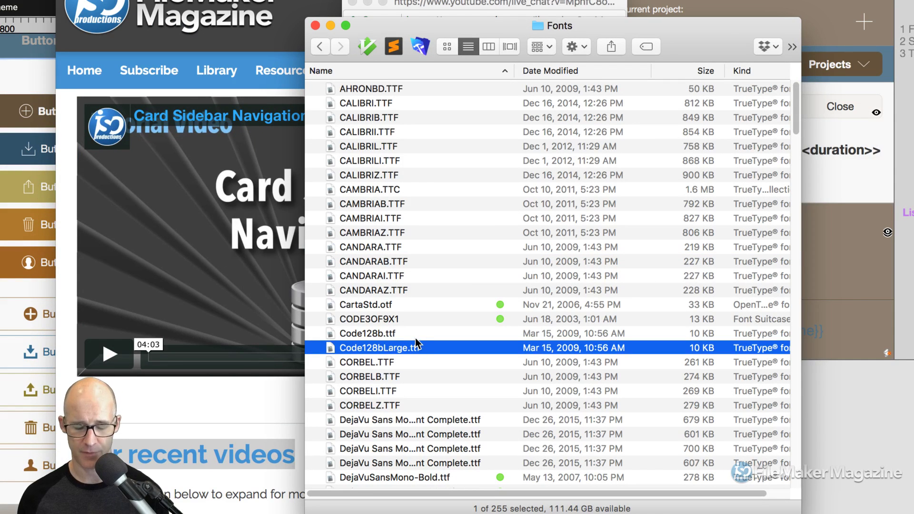
{"action": "key", "text": "c"}
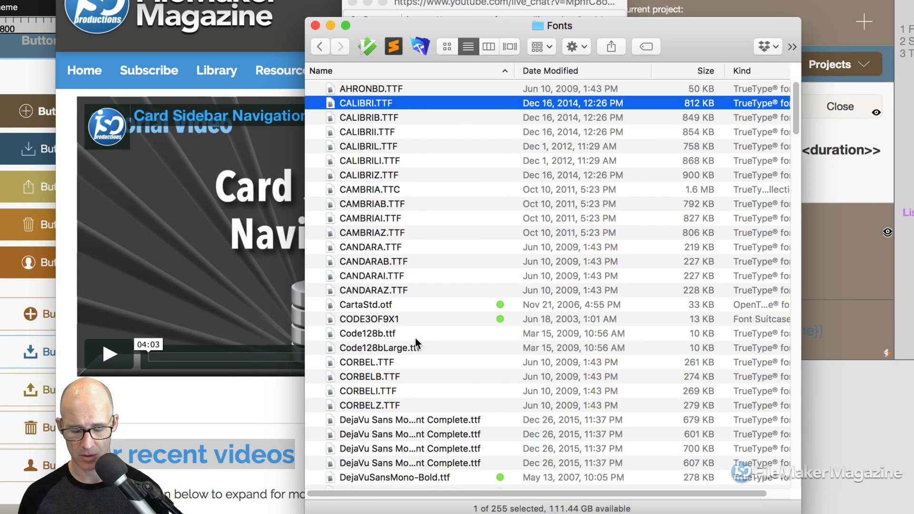
{"action": "key", "text": "i"}
{"action": "scroll", "coordinate": [427, 358], "scroll_direction": "down", "scroll_amount": 8}
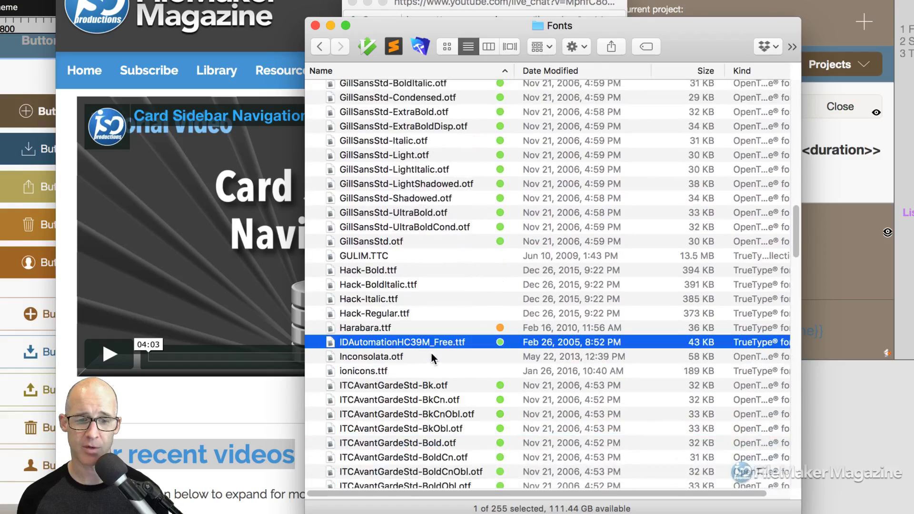
{"action": "scroll", "coordinate": [434, 360], "scroll_direction": "down", "scroll_amount": 10}
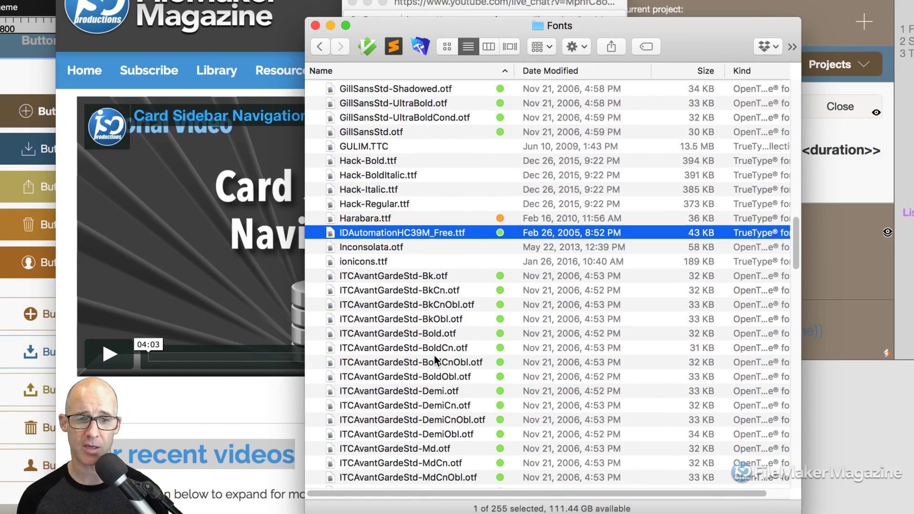
{"action": "scroll", "coordinate": [407, 280], "scroll_direction": "down", "scroll_amount": 15}
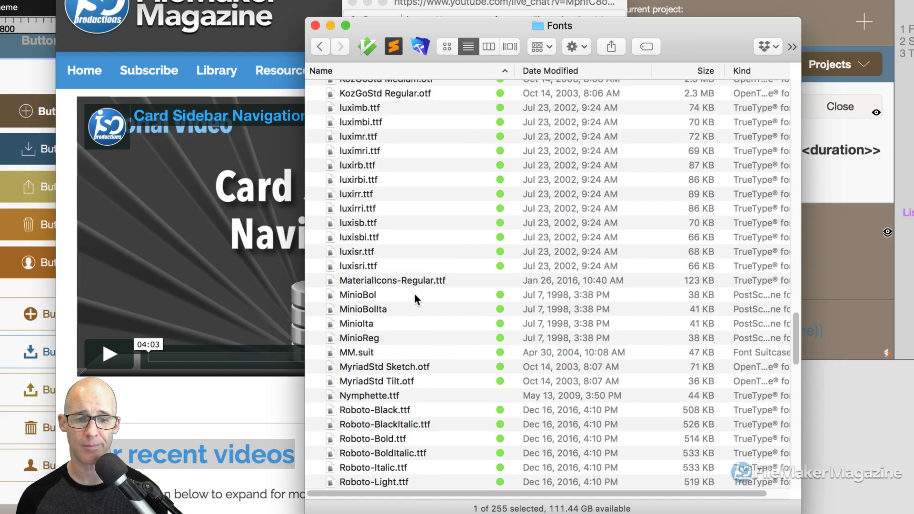
{"action": "scroll", "coordinate": [415, 294], "scroll_direction": "up", "scroll_amount": 20}
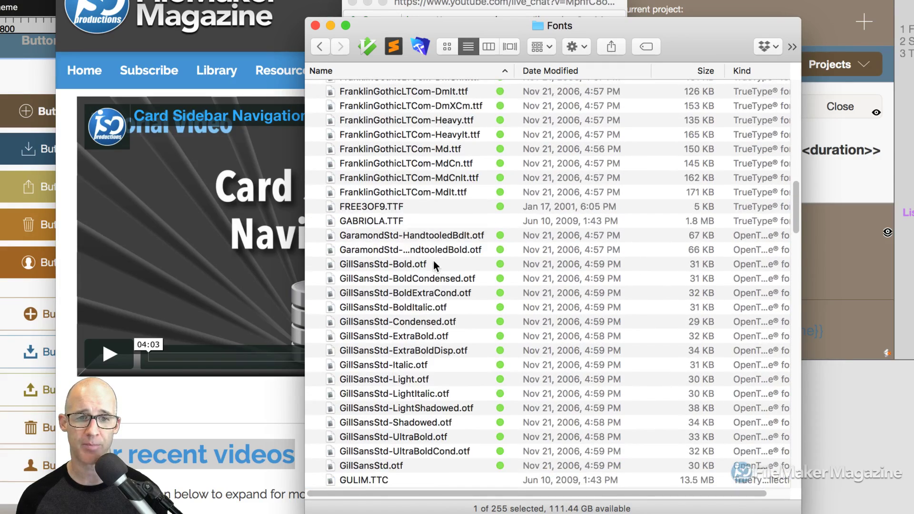
{"action": "scroll", "coordinate": [411, 262], "scroll_direction": "up", "scroll_amount": 15}
{"action": "scroll", "coordinate": [417, 264], "scroll_direction": "up", "scroll_amount": 1}
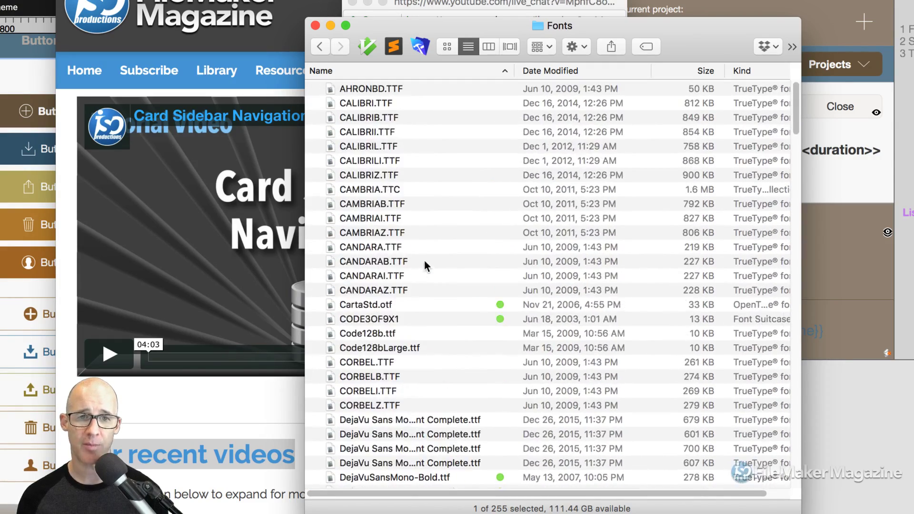
Step: Open the file name of CALIBRI.TTF for editing, and leave it without entering a new name
{"action": "left_click", "coordinate": [364, 106]}
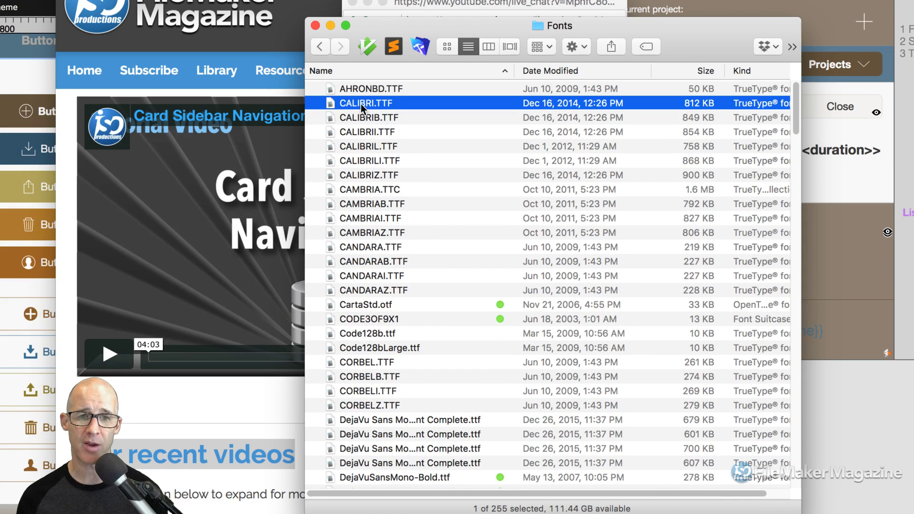
{"action": "left_click", "coordinate": [361, 104]}
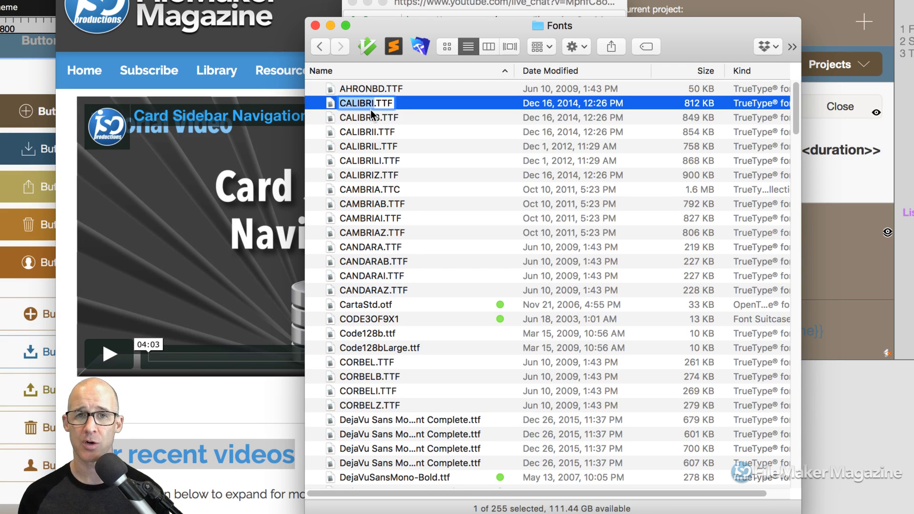
{"action": "left_click", "coordinate": [335, 102]}
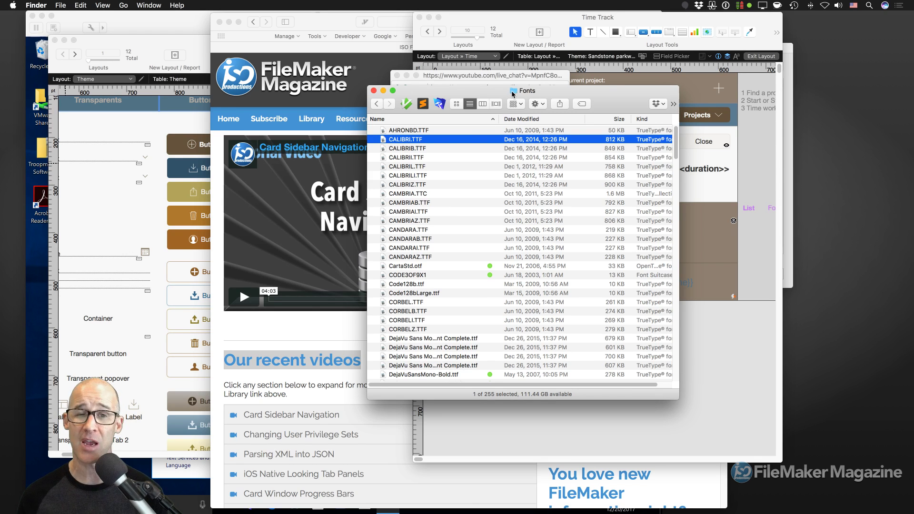
Step: Move the Fonts folder window clear of the live chat and switch back to FileMaker Pro Advanced
{"action": "left_click_drag", "start_coordinate": [560, 95], "coordinate": [770, 142]}
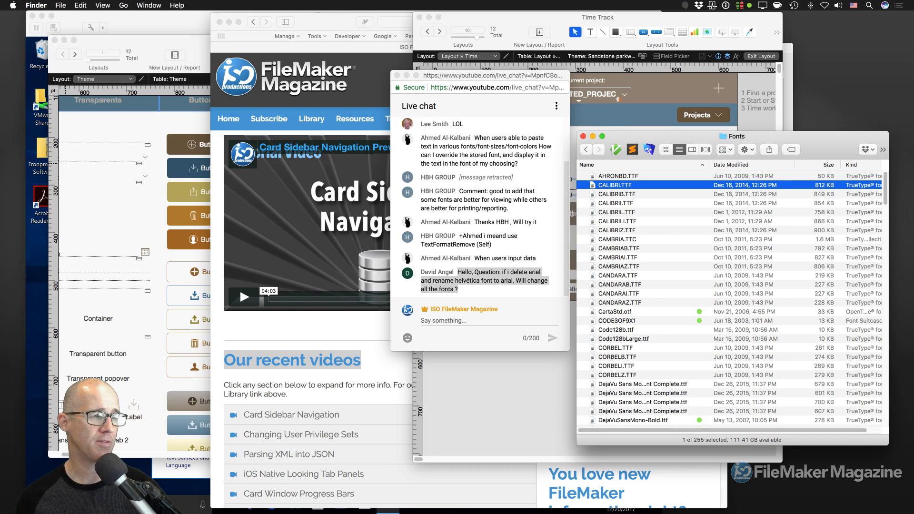
{"action": "key", "text": "super+Tab"}
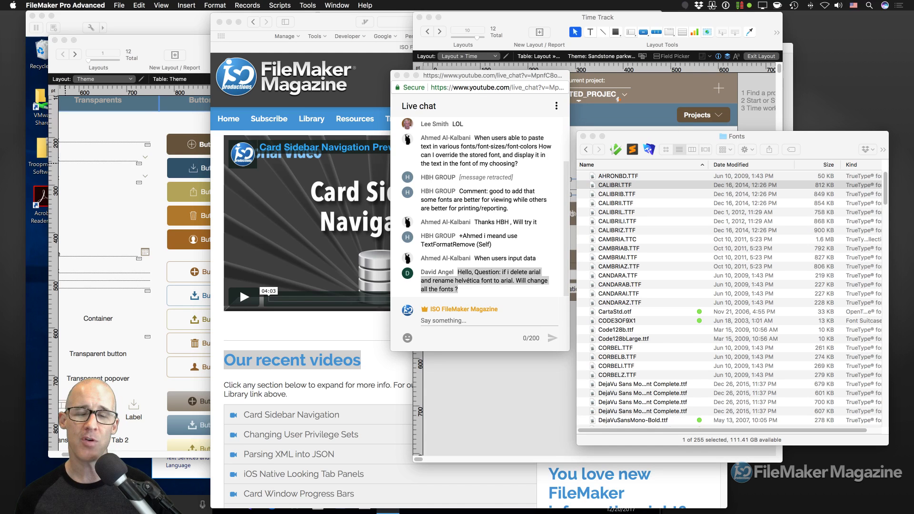